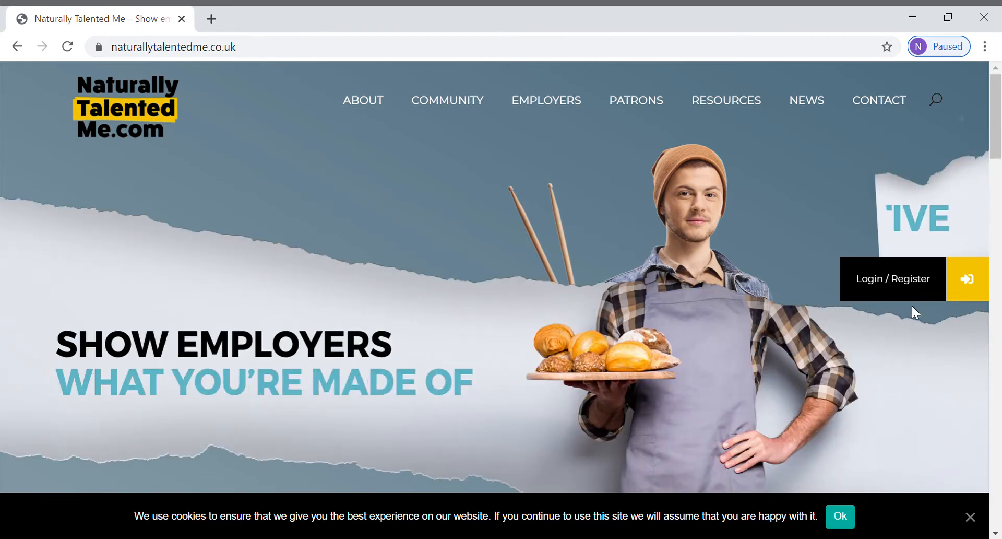
# Step: Open the site's login page and sign in with the account email and password
pyautogui.click(908, 293)
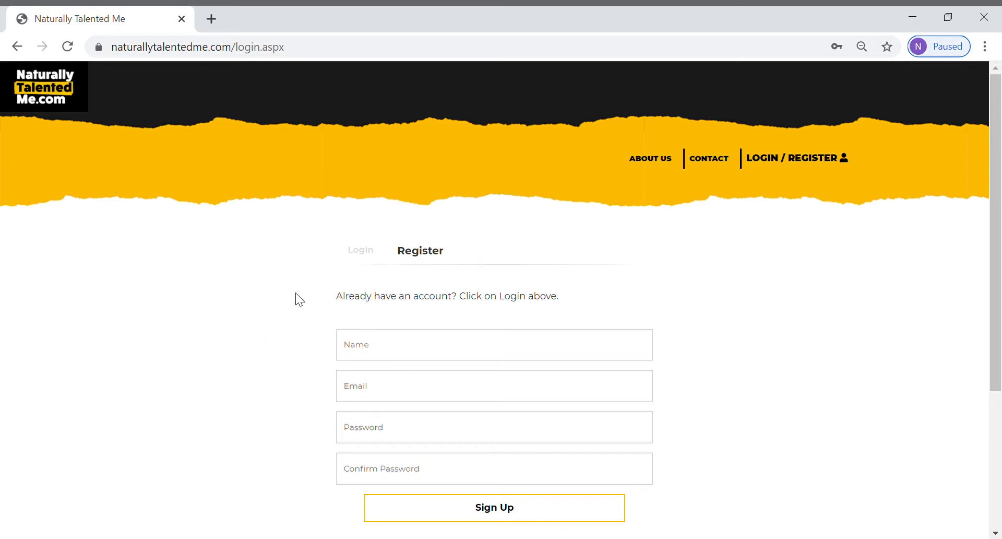
pyautogui.click(370, 256)
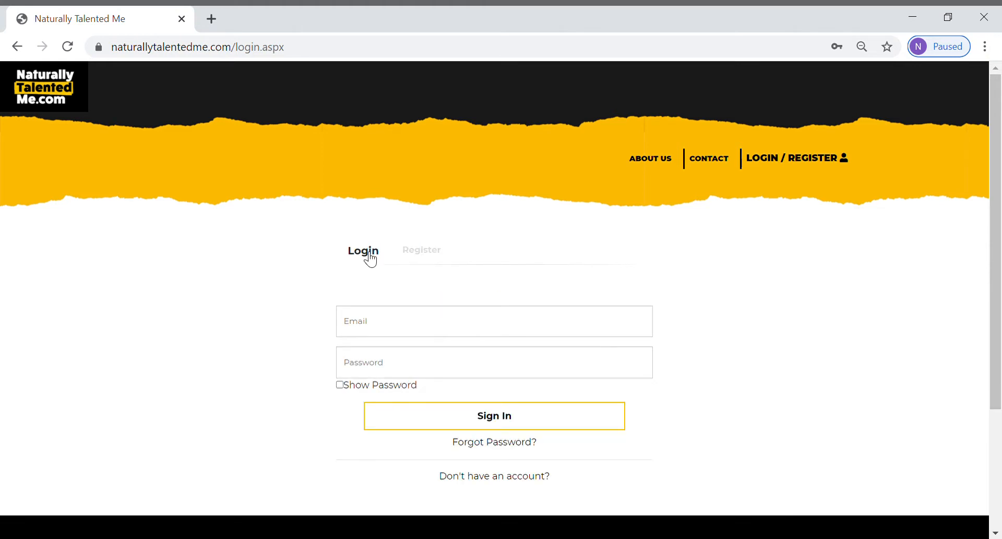
pyautogui.click(370, 329)
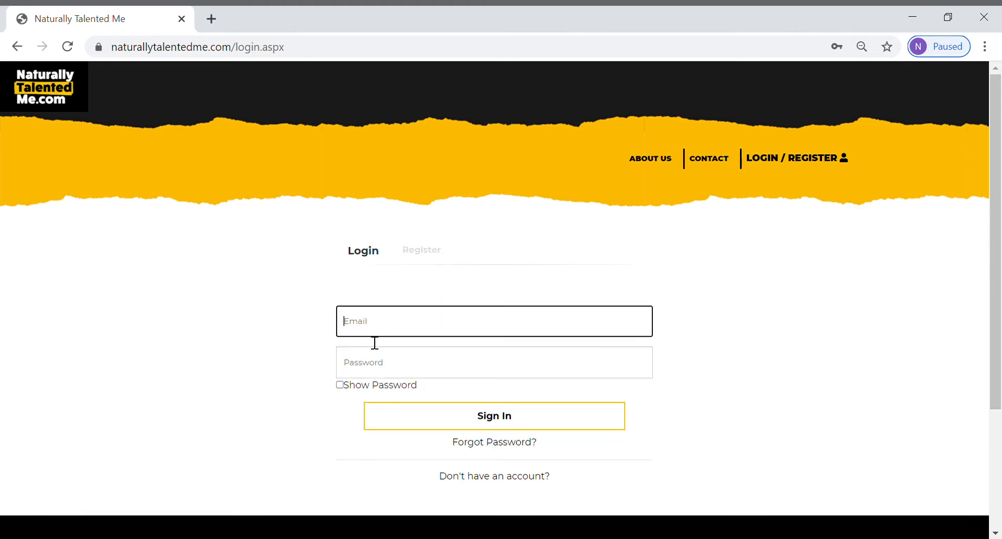
pyautogui.click(373, 362)
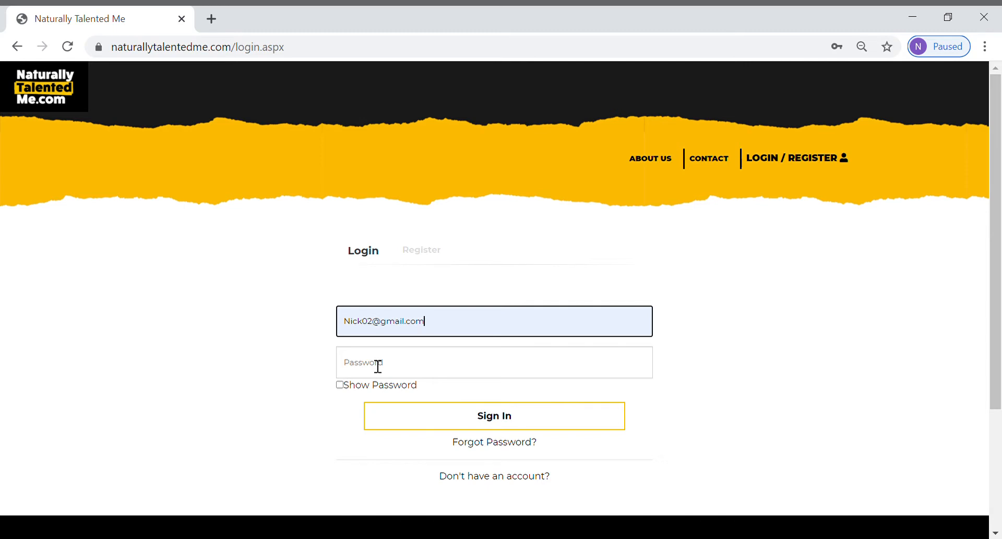
pyautogui.click(378, 366)
pyautogui.write('******')
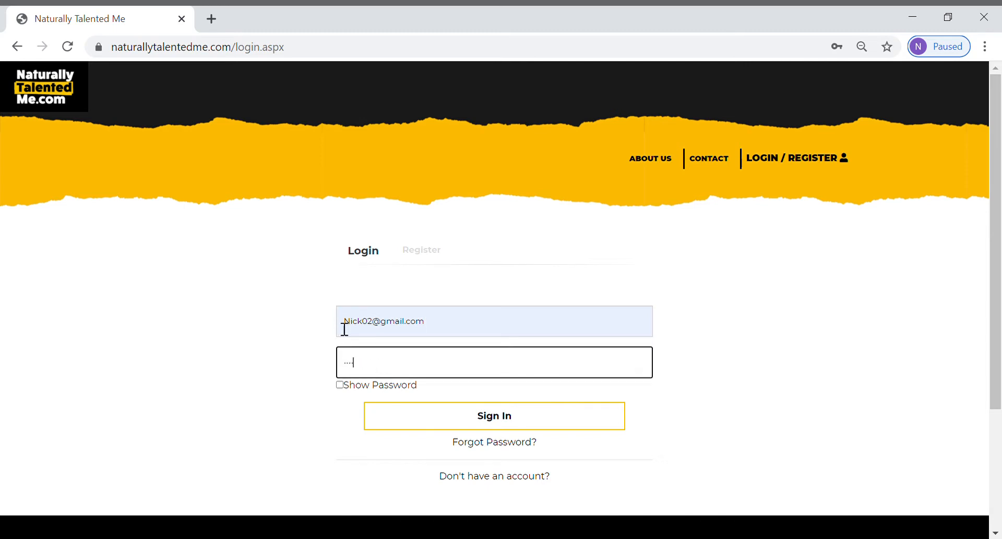
pyautogui.write('****')
pyautogui.press('Return')
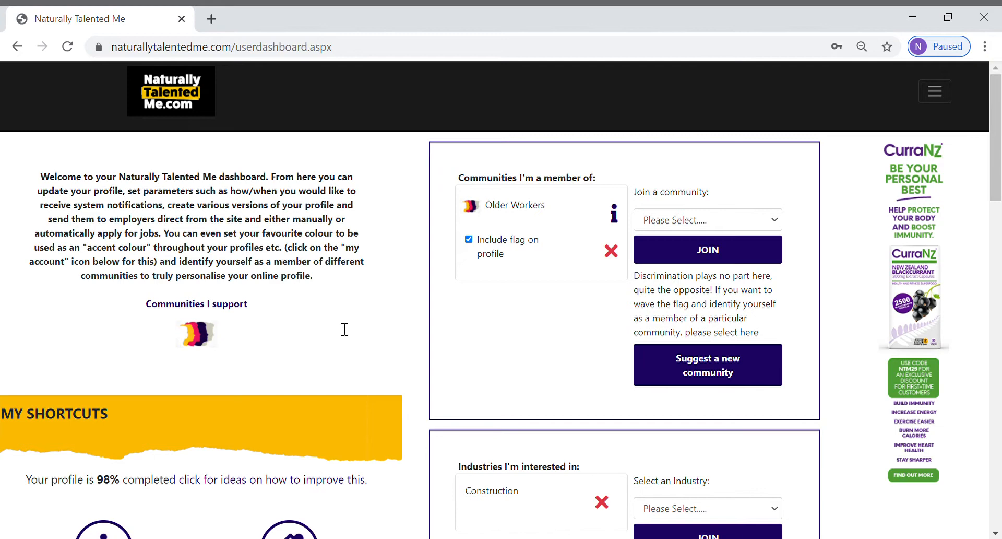
# Step: View the main profile from the dashboard shortcuts, then return to the dashboard
pyautogui.scroll(-6, 344, 329)
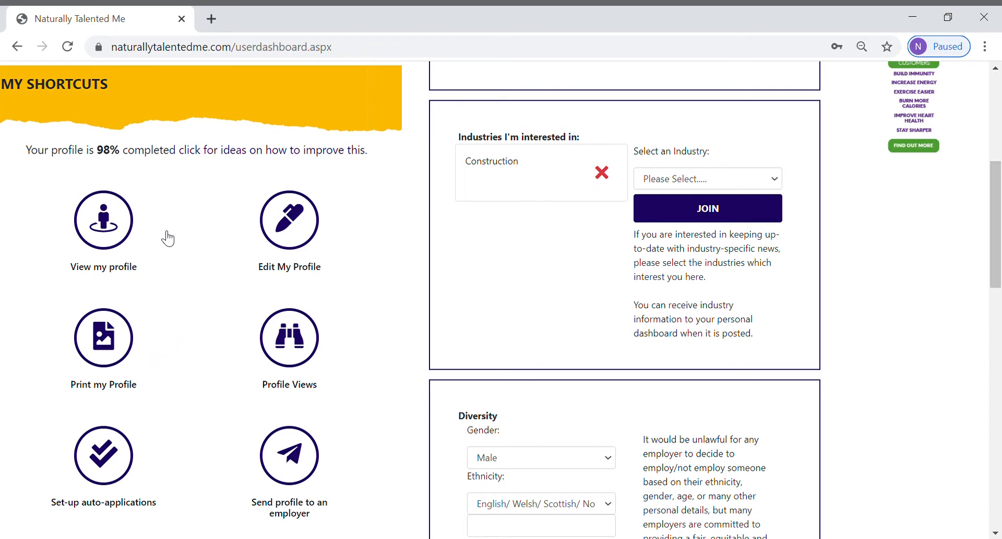
pyautogui.click(113, 220)
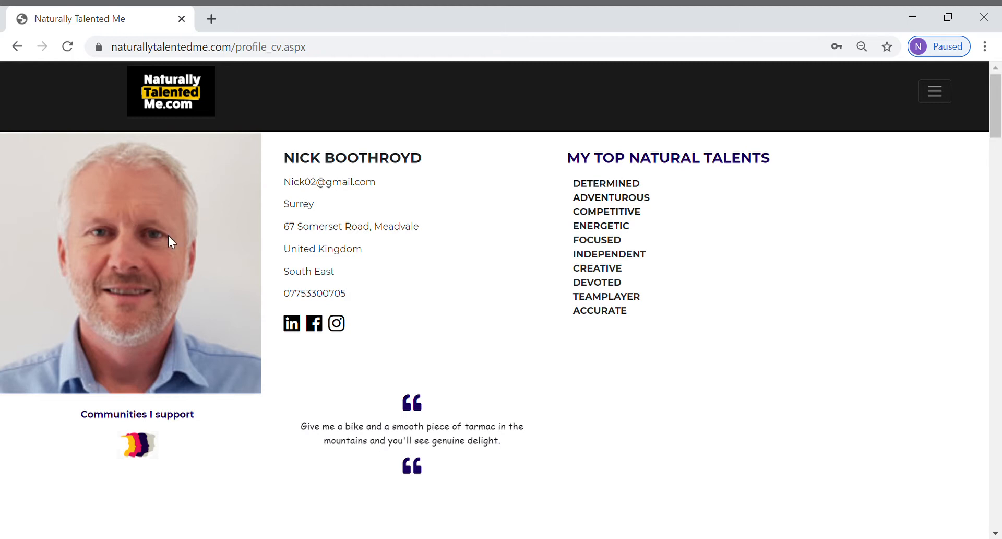
pyautogui.click(181, 96)
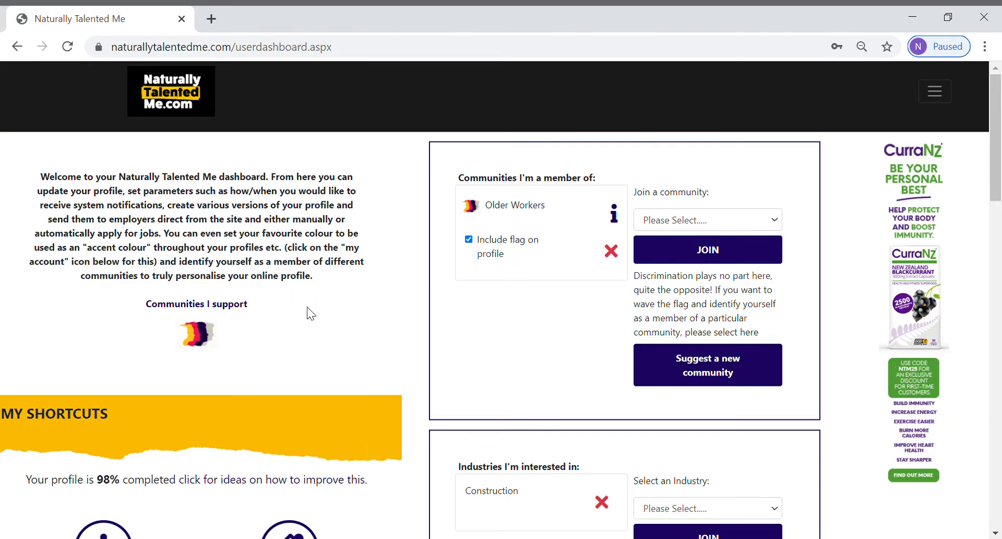
# Step: Open the profile for editing from the dashboard and go to its contact details
pyautogui.scroll(-5, 307, 306)
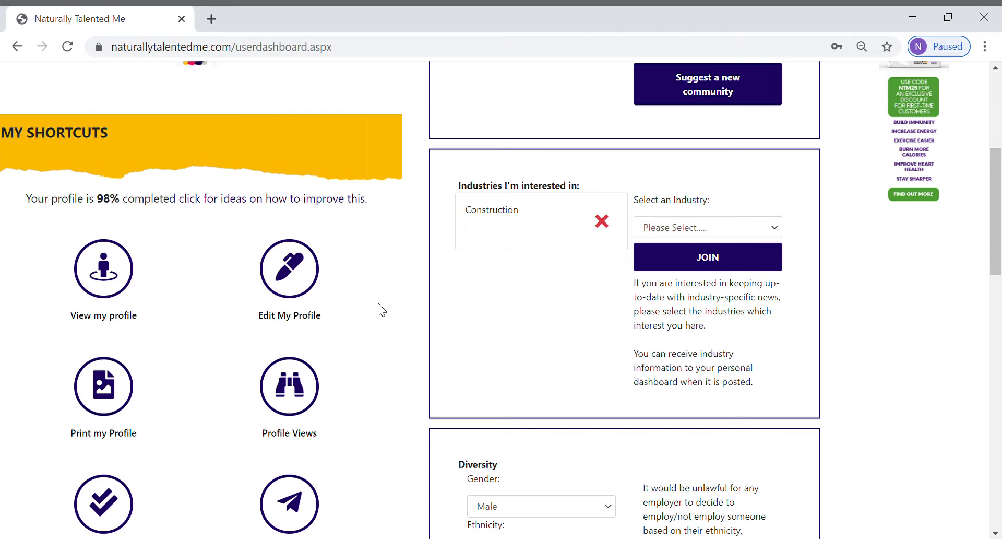
pyautogui.click(296, 282)
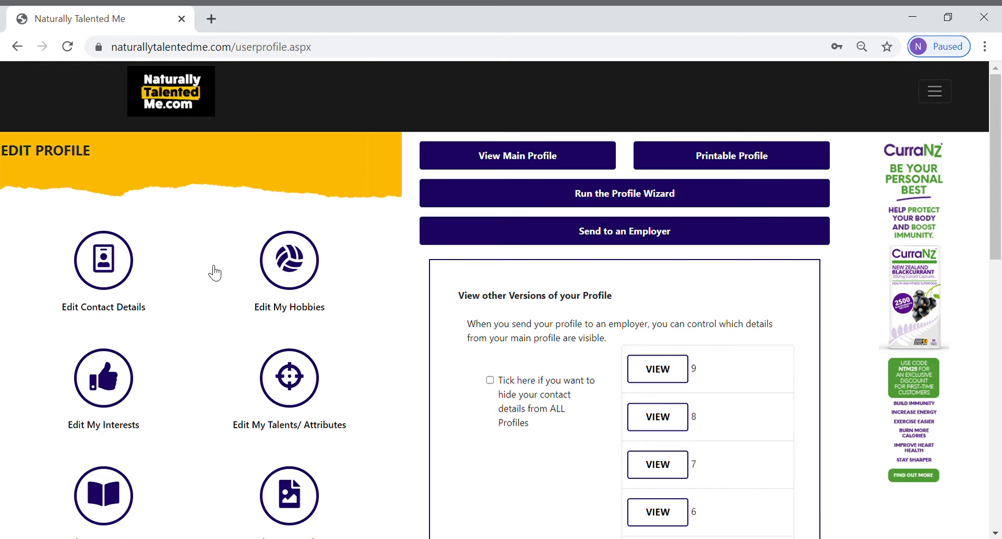
pyautogui.click(107, 258)
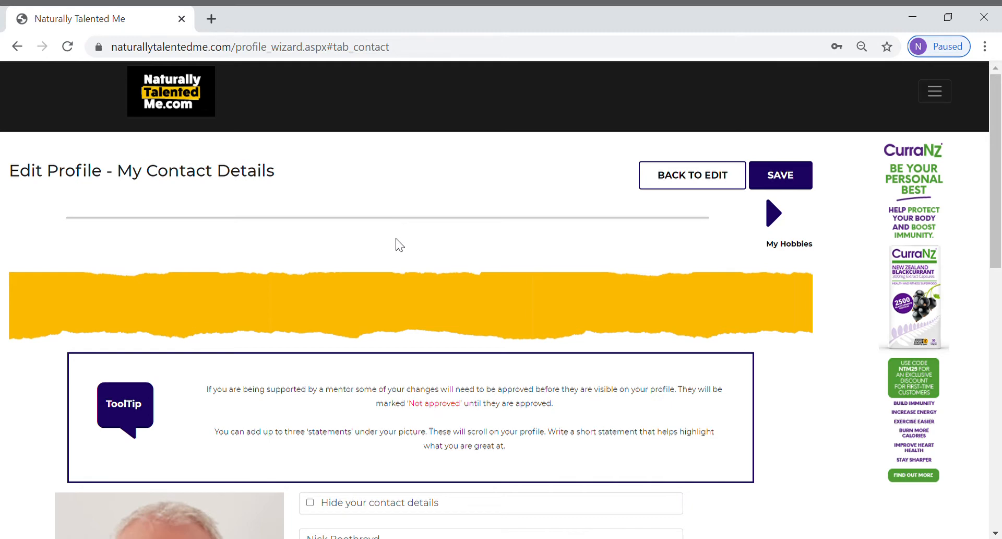
# Step: Try the option to hide the contact details, then turn it off again
pyautogui.scroll(-4, 397, 240)
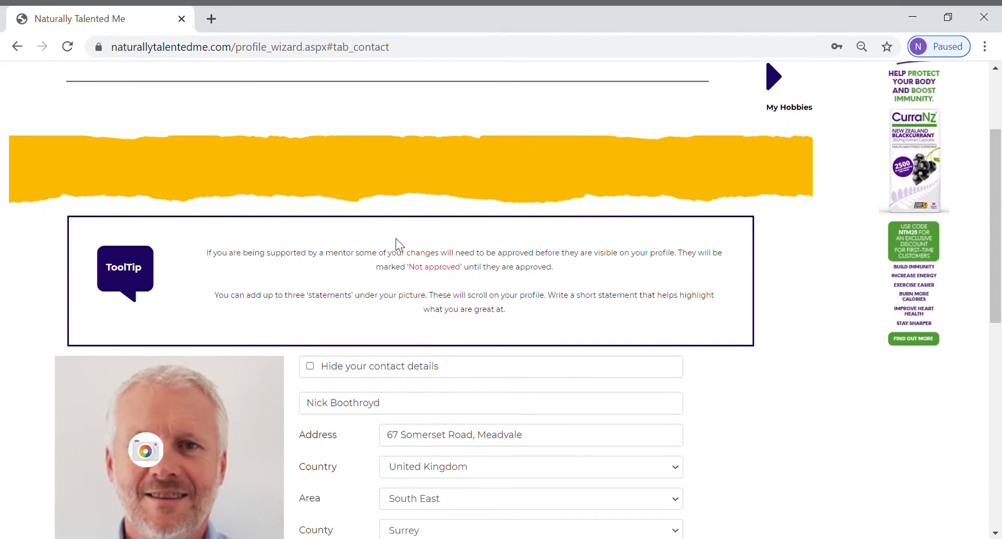
pyautogui.scroll(-2, 396, 238)
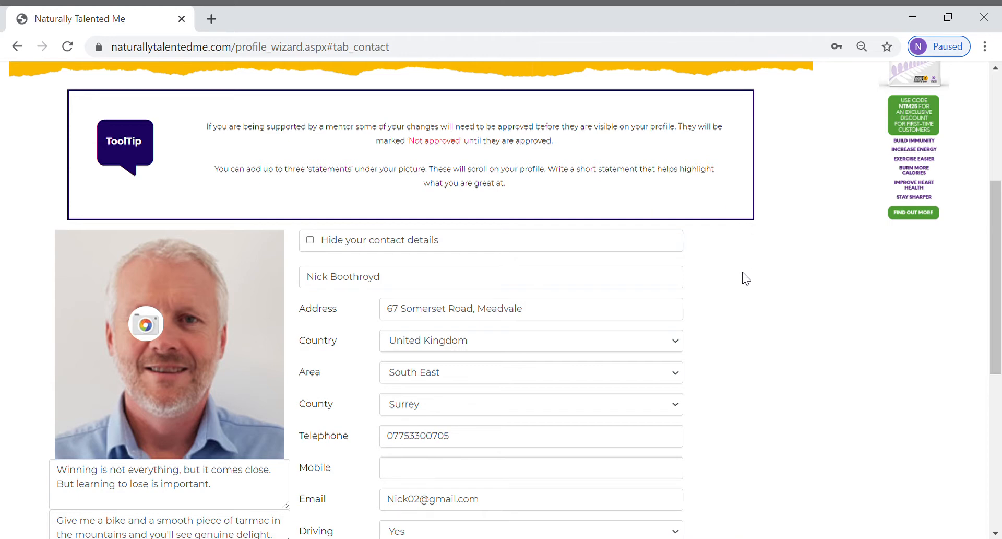
pyautogui.scroll(-3, 743, 273)
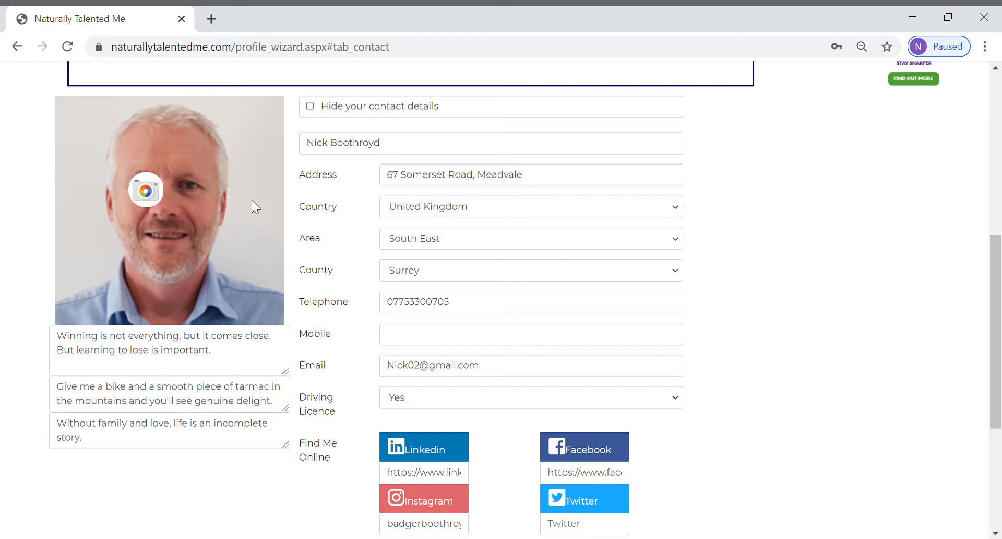
pyautogui.click(310, 107)
pyautogui.click(311, 108)
# Step: Examine the contact details form, including the location, driving licence, online links and statements under the photo
pyautogui.scroll(-3, 754, 277)
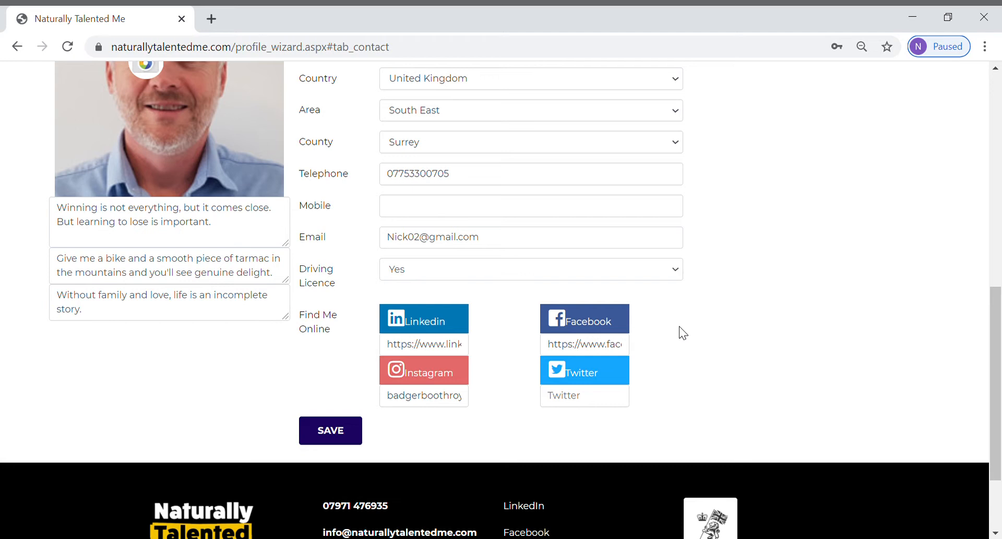
pyautogui.scroll(1, 682, 333)
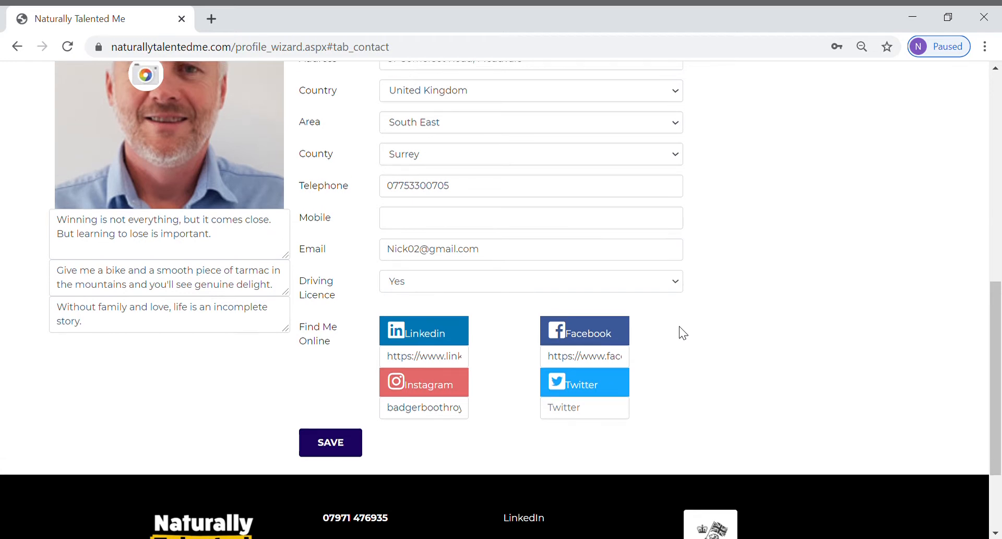
pyautogui.scroll(1, 683, 333)
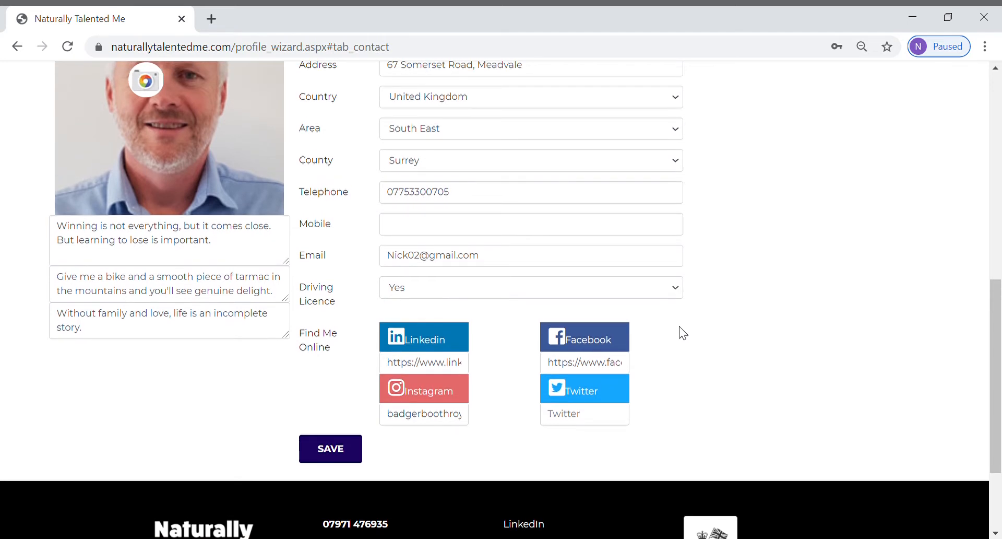
pyautogui.scroll(3, 683, 333)
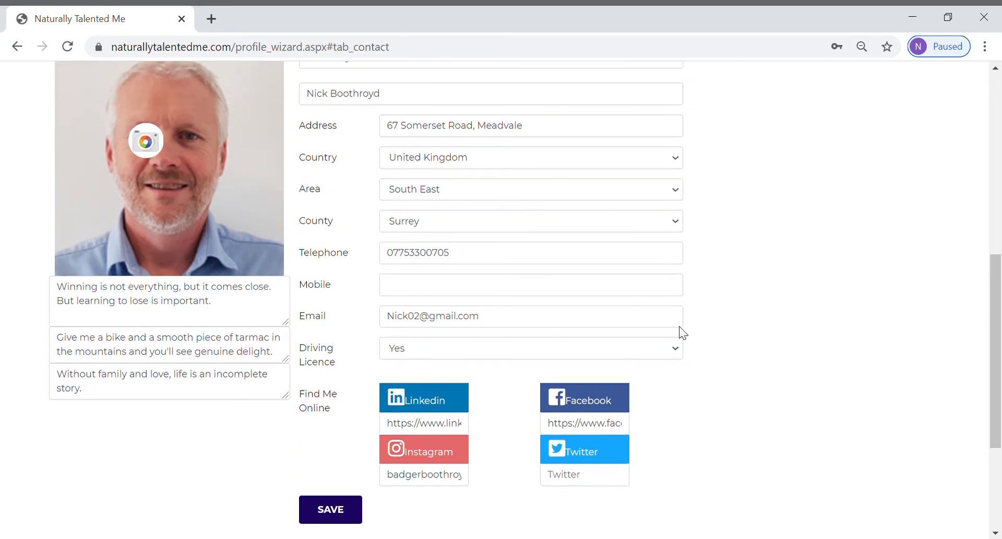
pyautogui.scroll(-3, 683, 333)
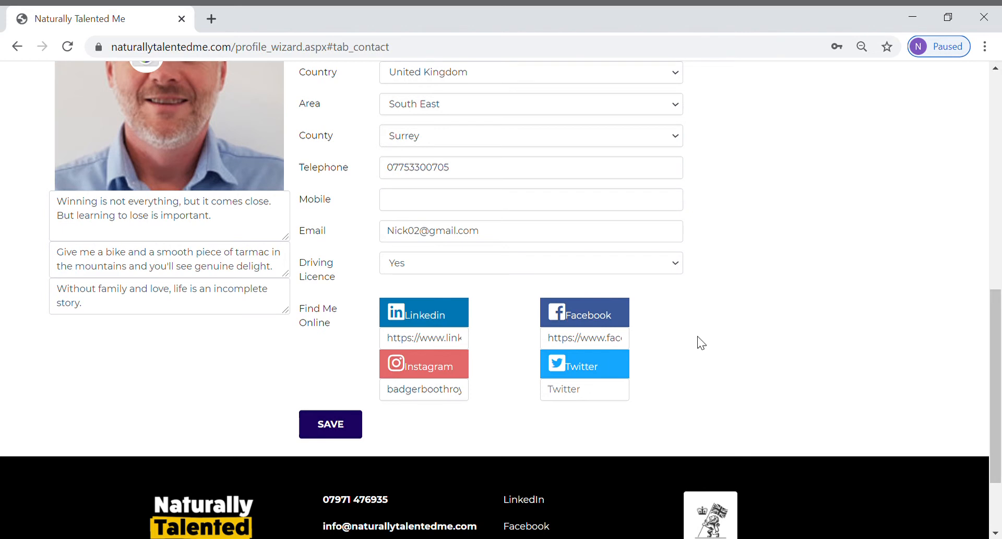
pyautogui.scroll(2, 708, 336)
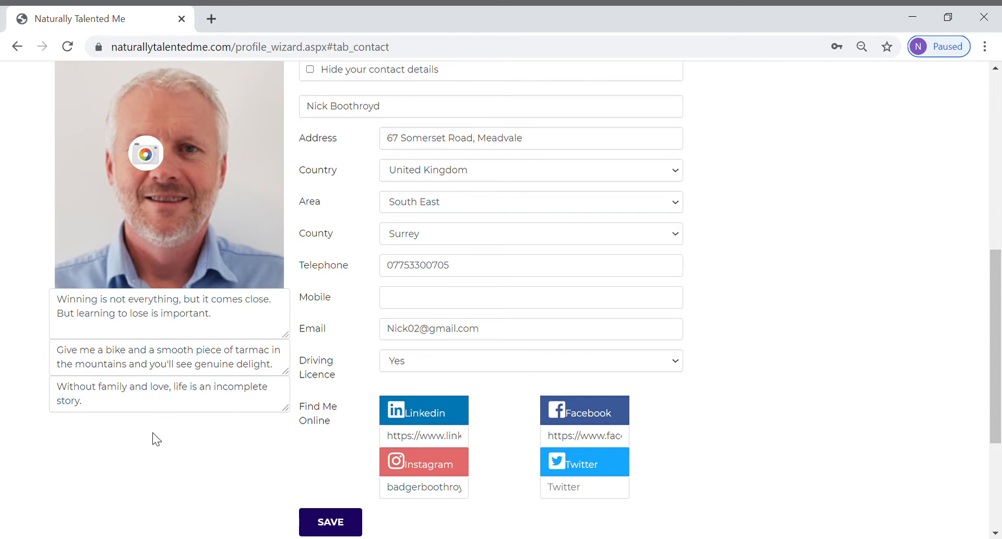
pyautogui.scroll(3, 157, 440)
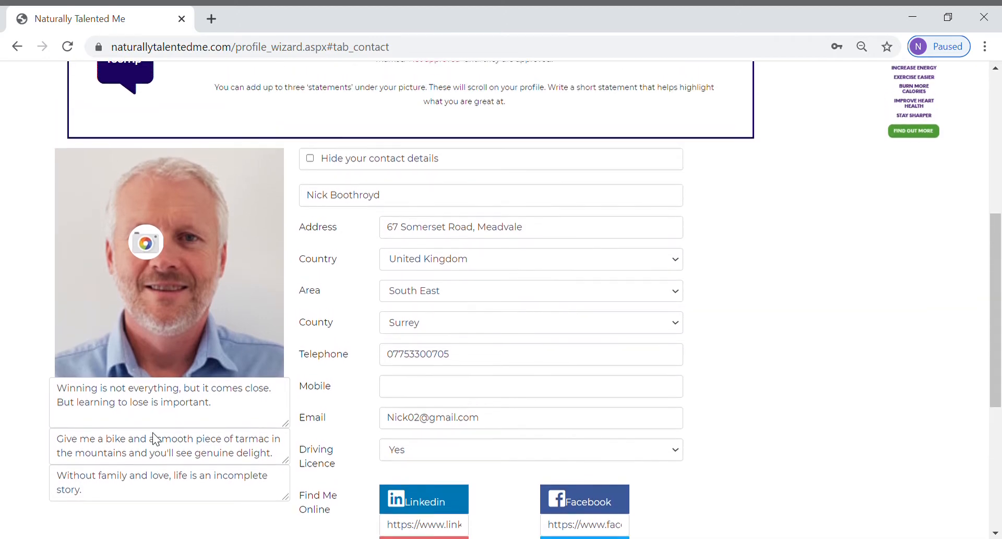
pyautogui.scroll(3, 153, 434)
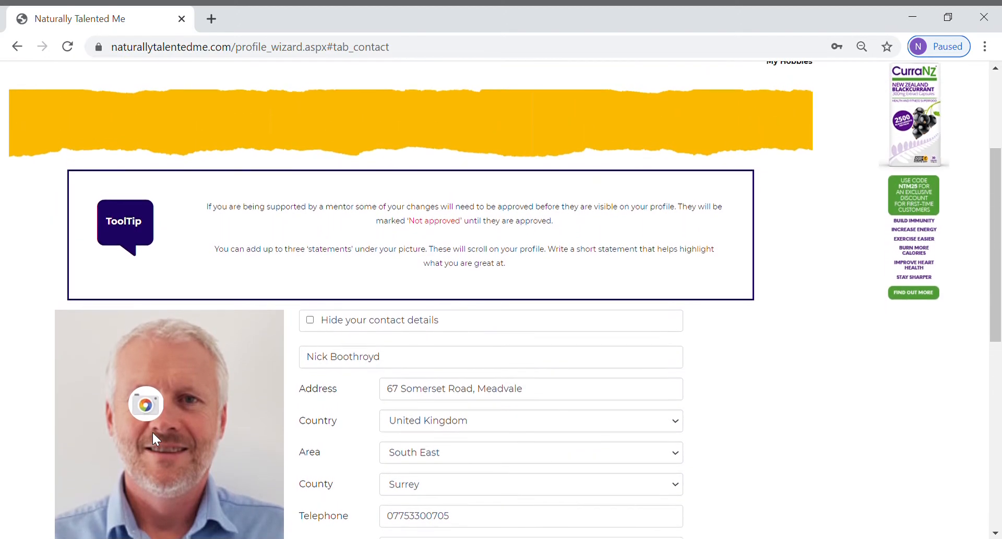
# Step: Save the contact details and continue to the My Hobbies page
pyautogui.scroll(2, 152, 432)
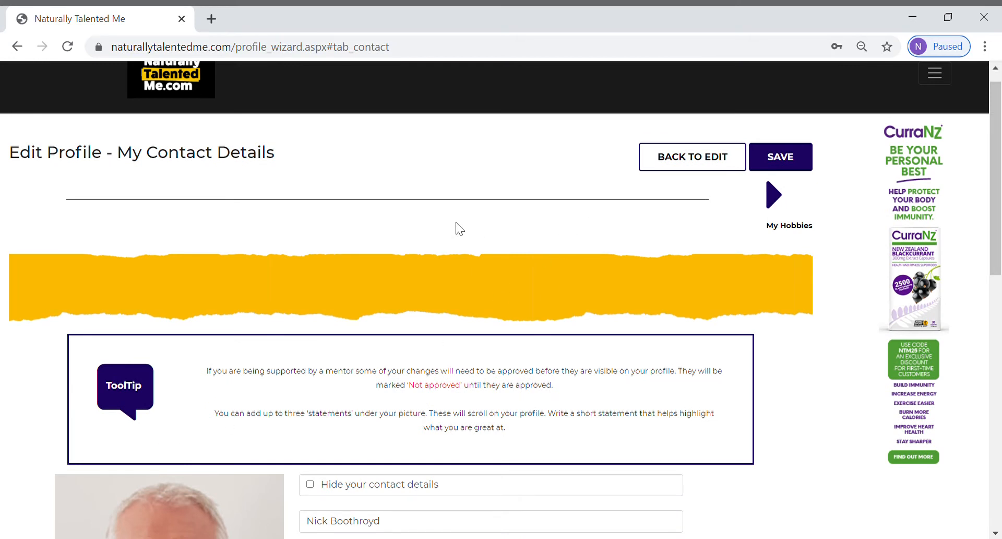
pyautogui.click(781, 161)
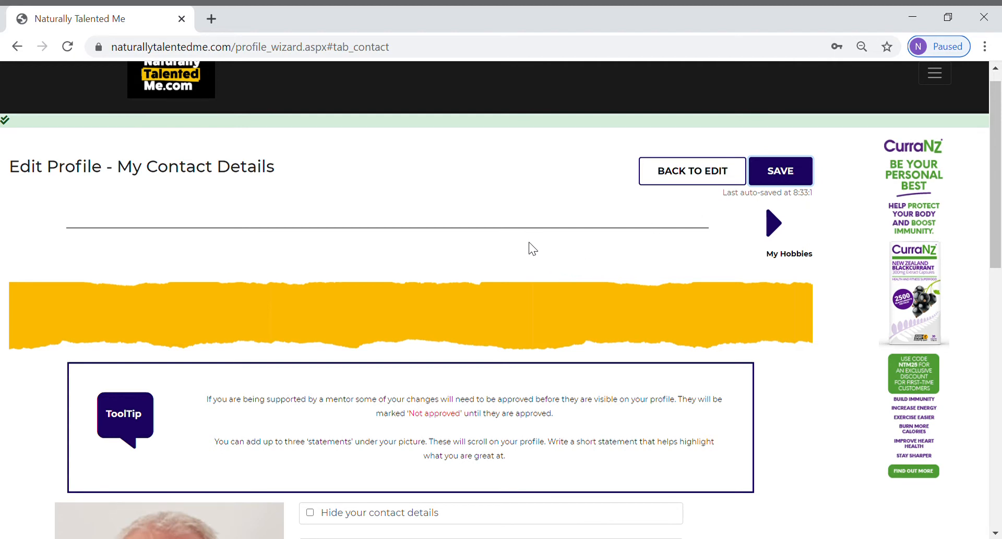
pyautogui.click(774, 223)
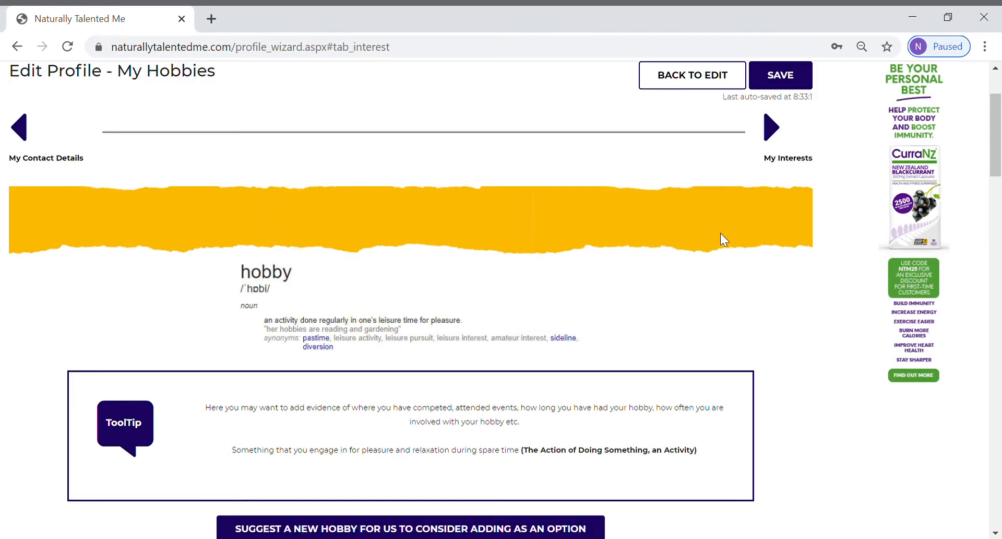
# Step: Read the hobby definition and guidance, and browse the list of hobbies available for selection
pyautogui.scroll(-2, 628, 284)
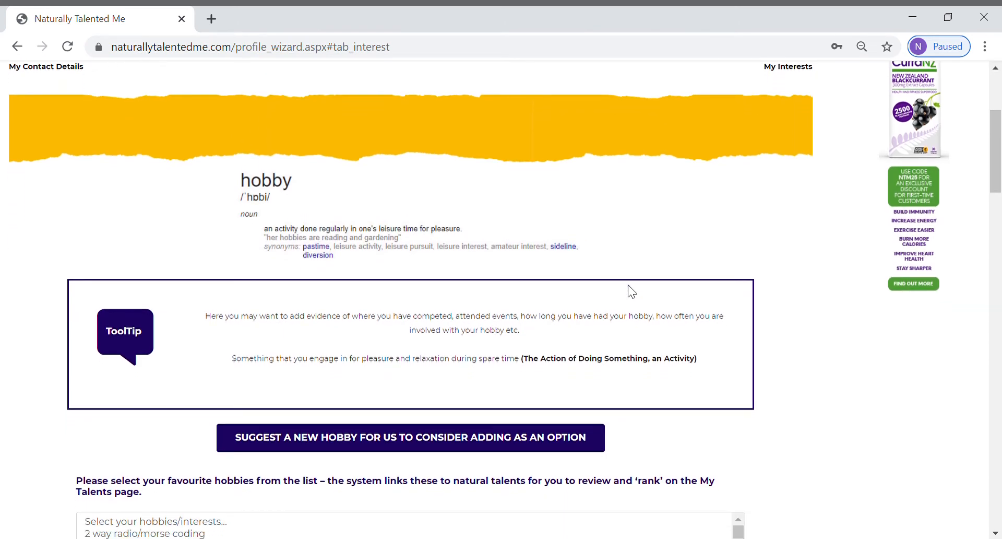
pyautogui.scroll(-1, 628, 284)
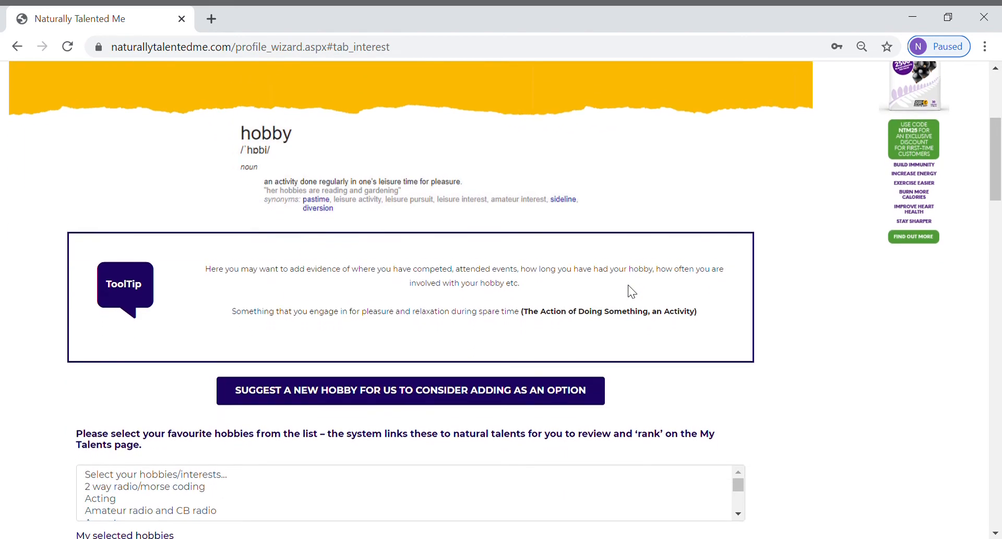
pyautogui.scroll(1, 628, 284)
pyautogui.scroll(-1, 628, 284)
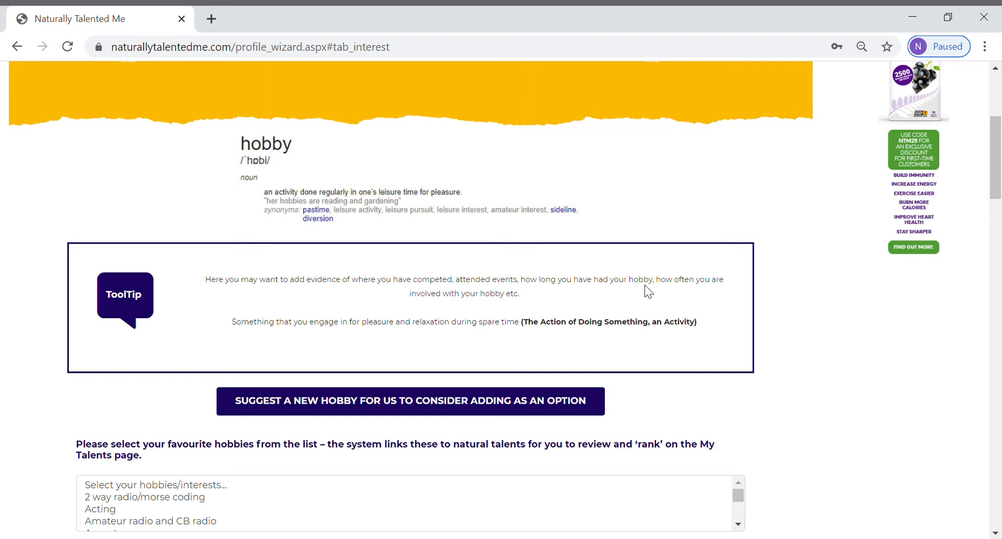
pyautogui.scroll(-3, 645, 285)
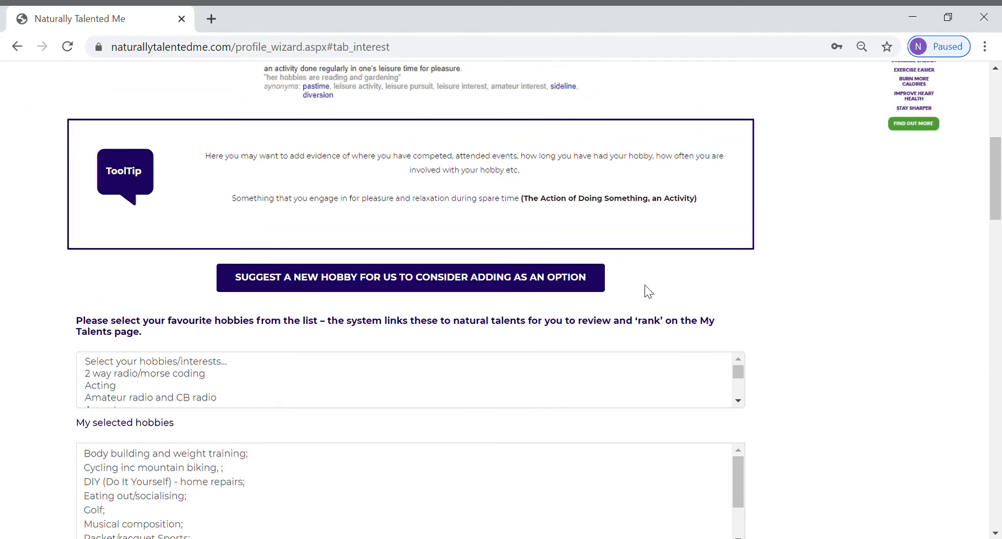
pyautogui.scroll(1, 645, 285)
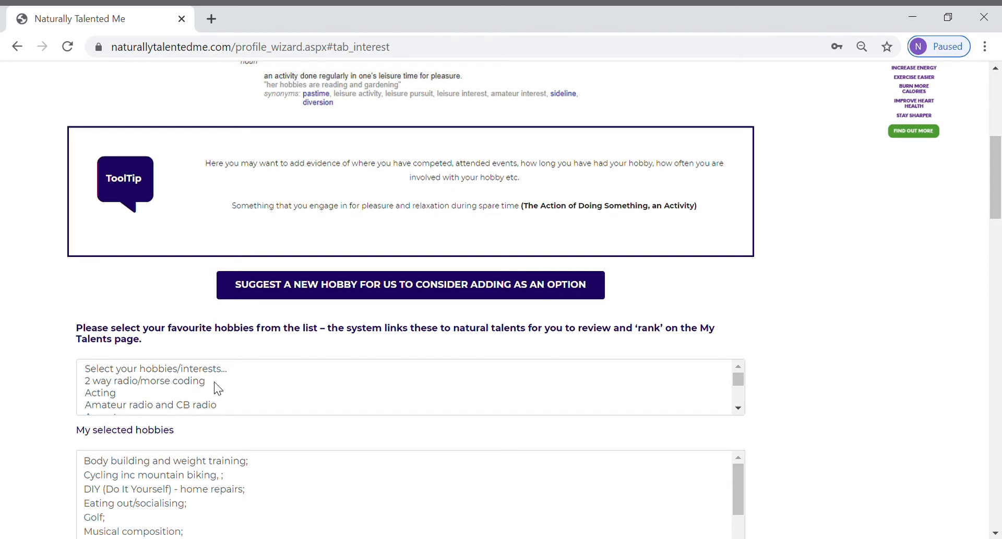
pyautogui.click(738, 408)
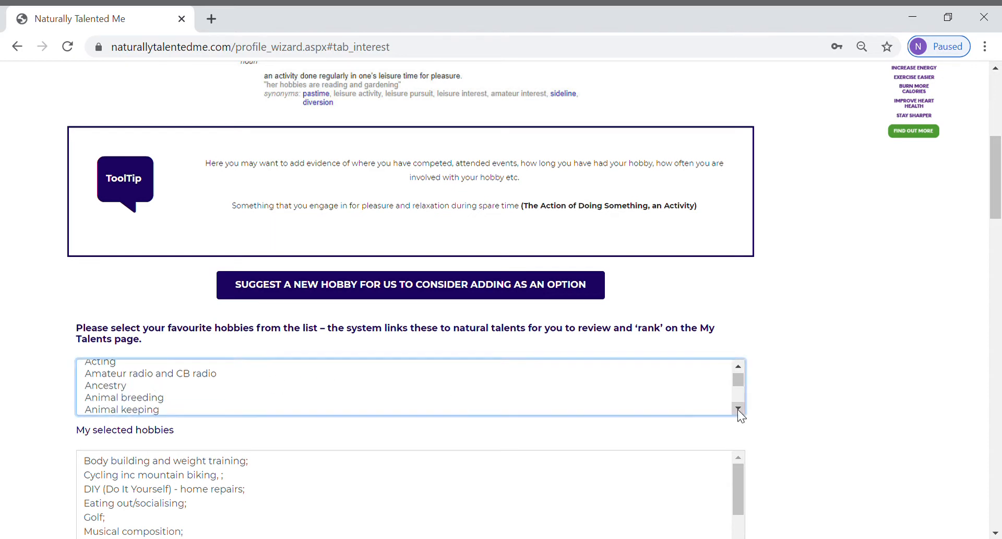
pyautogui.moveTo(738, 408); pyautogui.dragTo(738, 408)
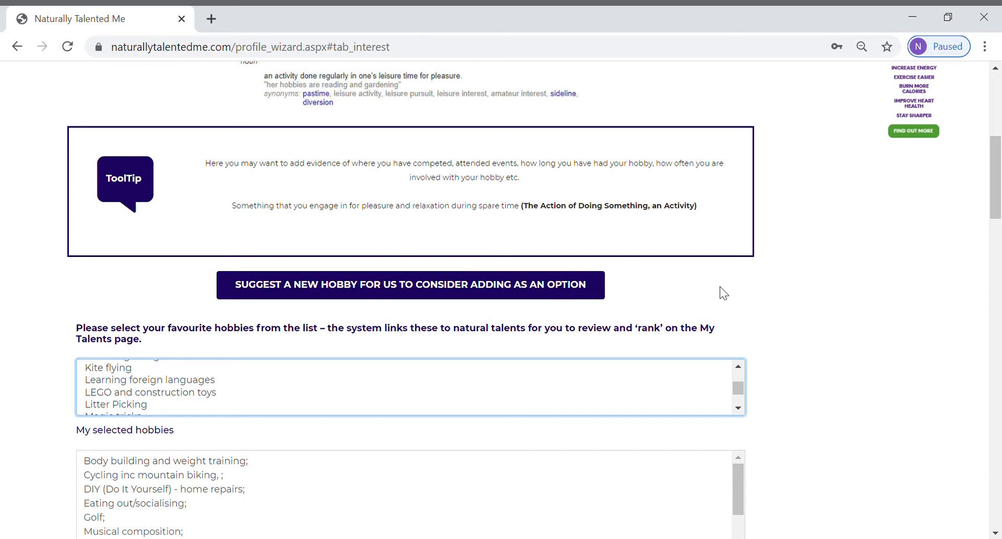
# Step: Open the form for suggesting a new hobby, then close it without sending a message
pyautogui.click(405, 291)
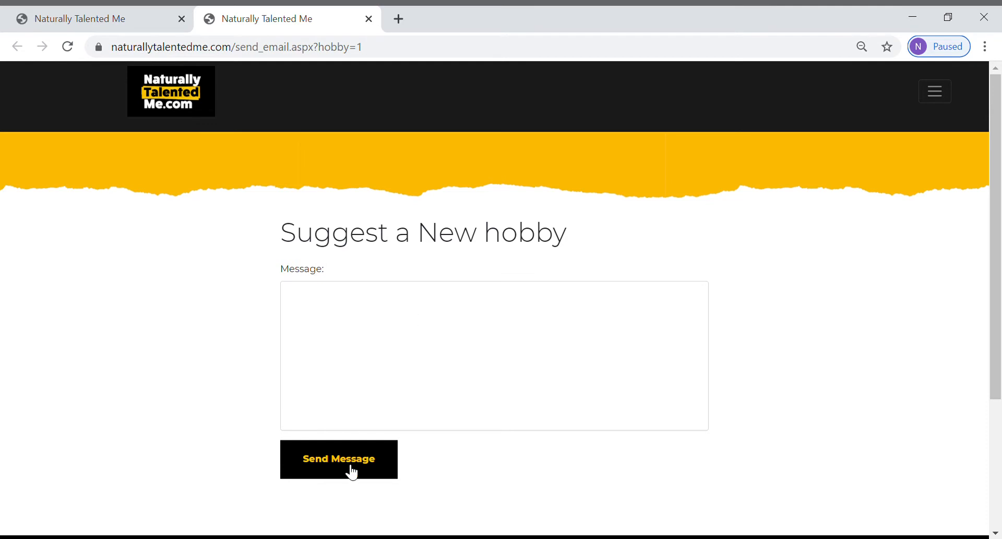
pyautogui.click(369, 19)
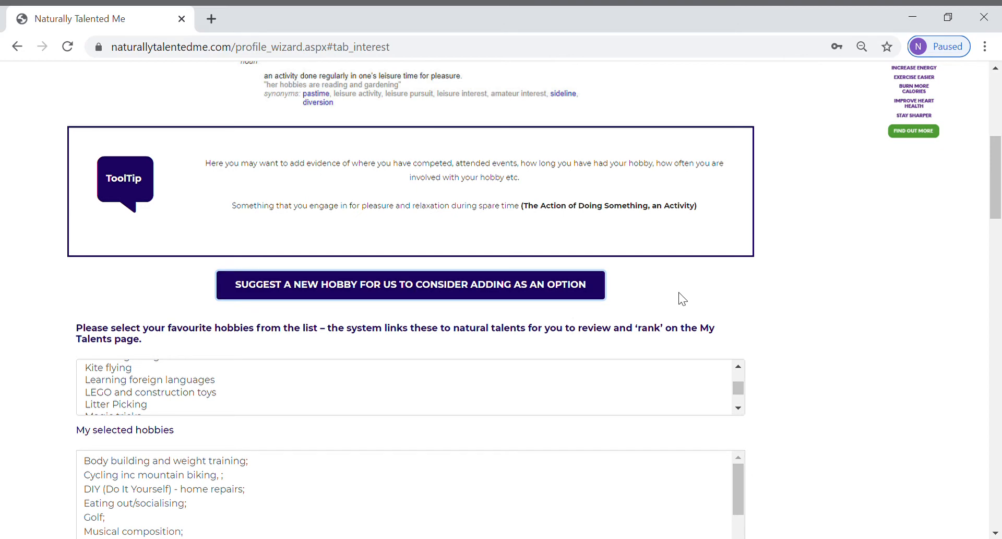
# Step: Review the list of selected hobbies on the My Hobbies page
pyautogui.scroll(-1, 680, 295)
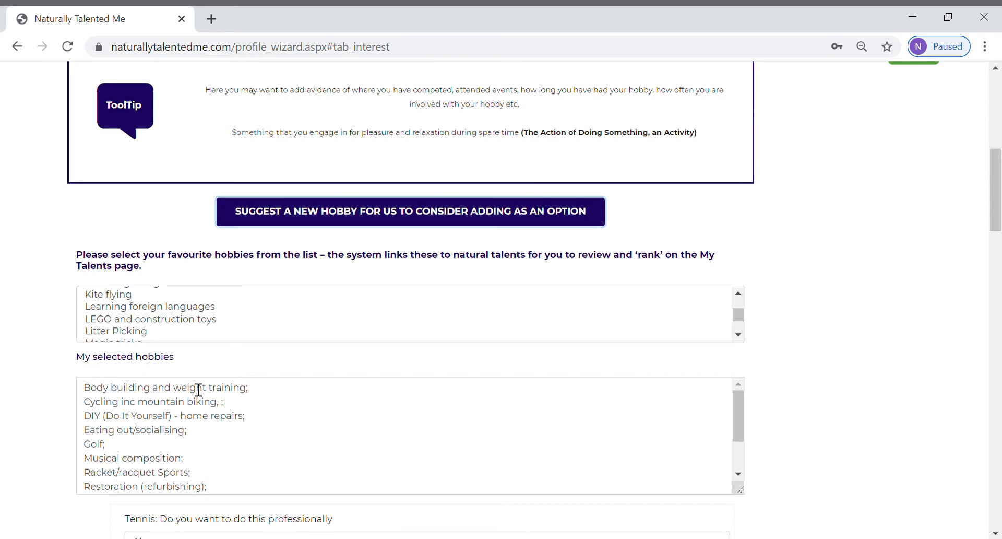
pyautogui.scroll(-1, 417, 400)
pyautogui.scroll(-2, 417, 400)
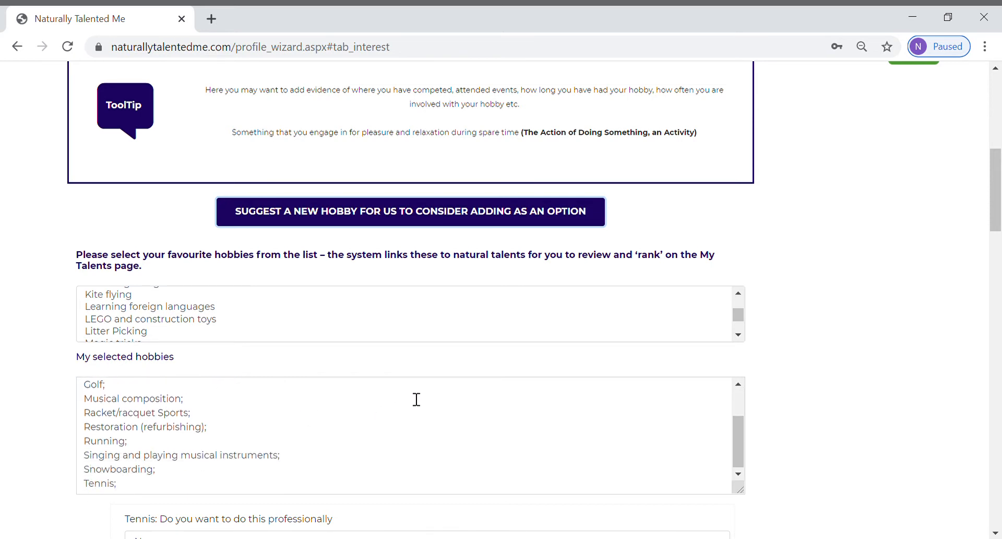
pyautogui.scroll(4, 416, 399)
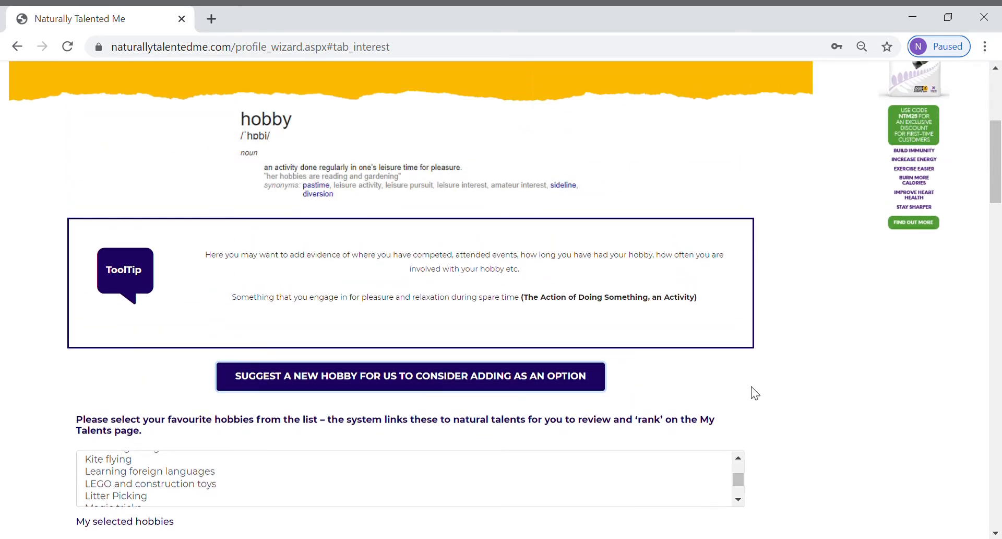
# Step: Examine the follow-up questions about the selected hobbies, including tennis, singing and playing instruments, running and restoration
pyautogui.scroll(-8, 792, 397)
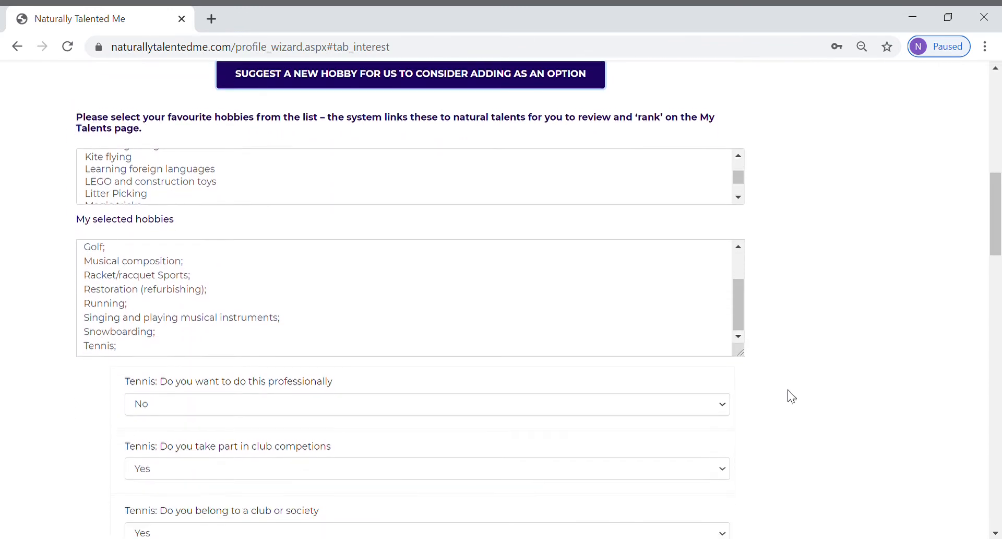
pyautogui.scroll(-1, 792, 397)
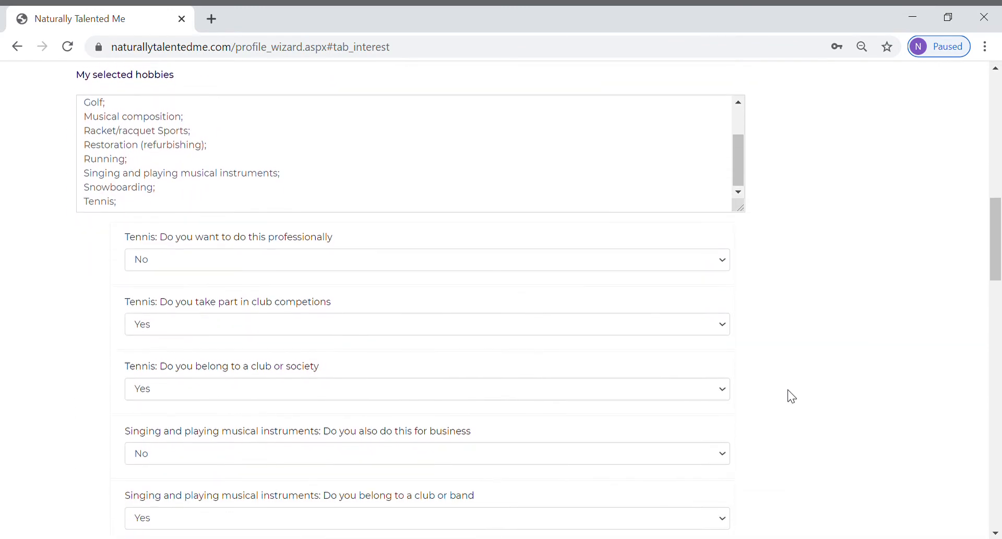
pyautogui.scroll(1, 792, 397)
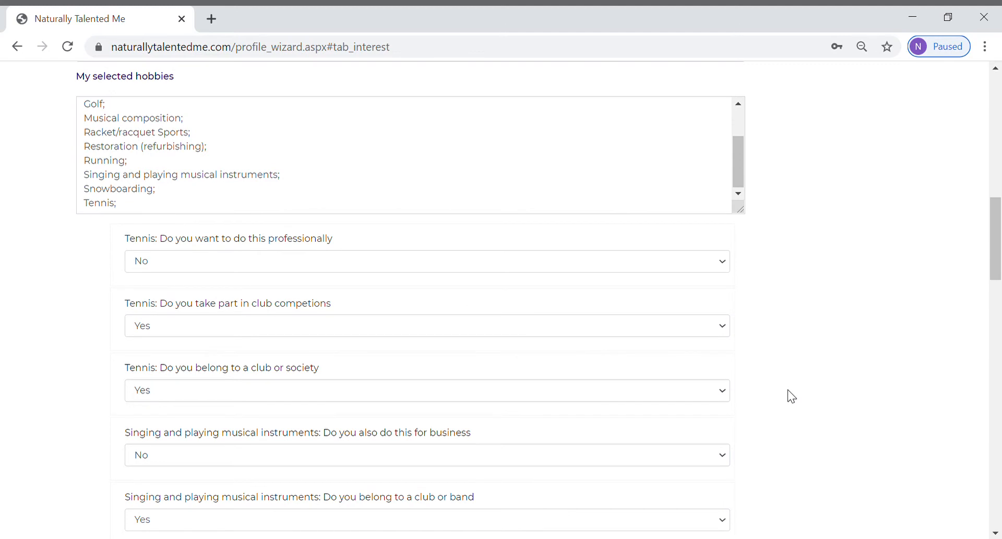
pyautogui.scroll(-1, 792, 396)
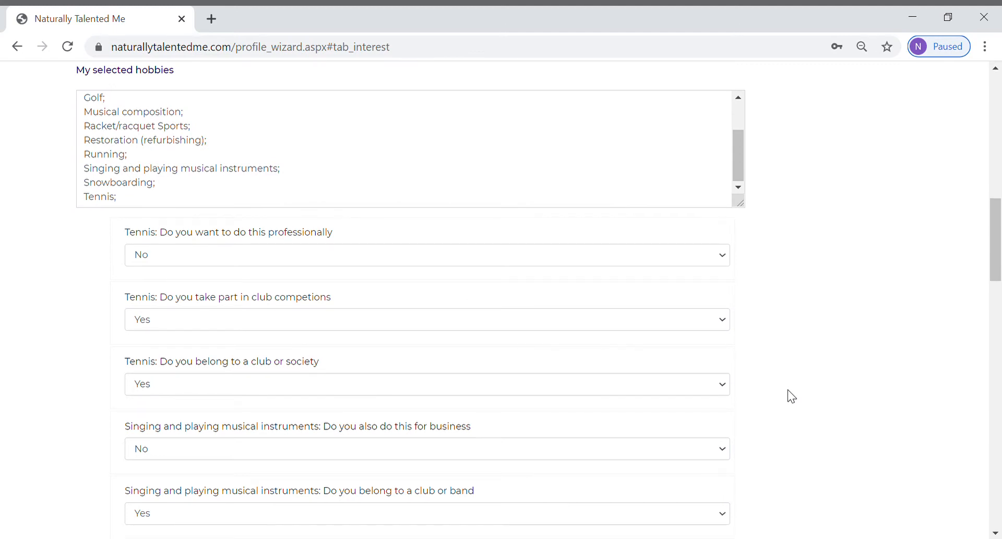
pyautogui.scroll(-1, 792, 396)
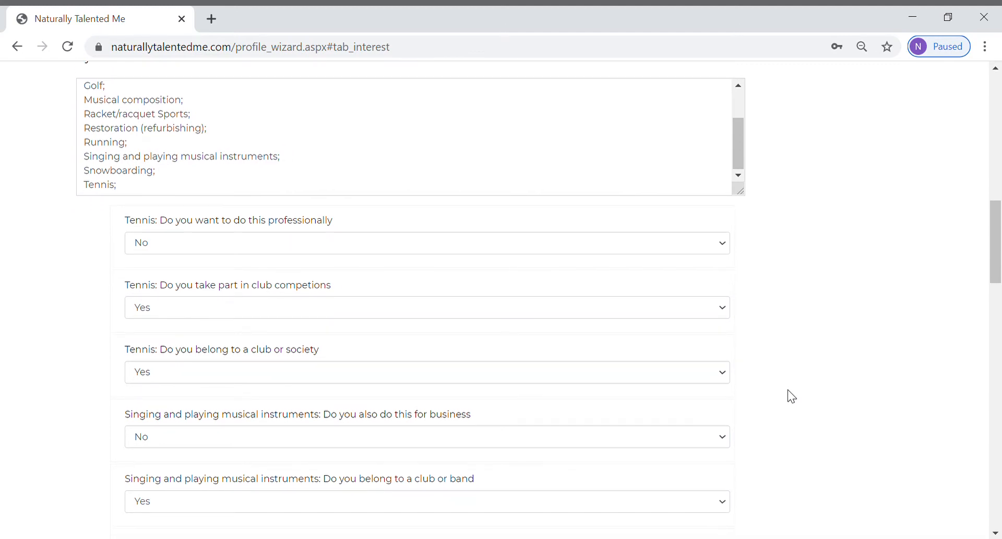
pyautogui.scroll(2, 792, 397)
pyautogui.scroll(-1, 792, 397)
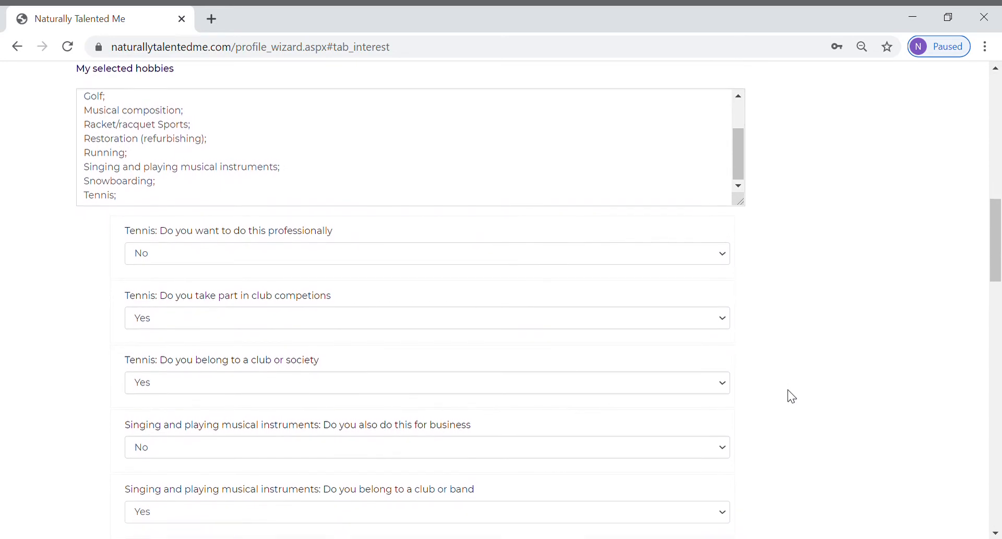
pyautogui.scroll(-3, 792, 397)
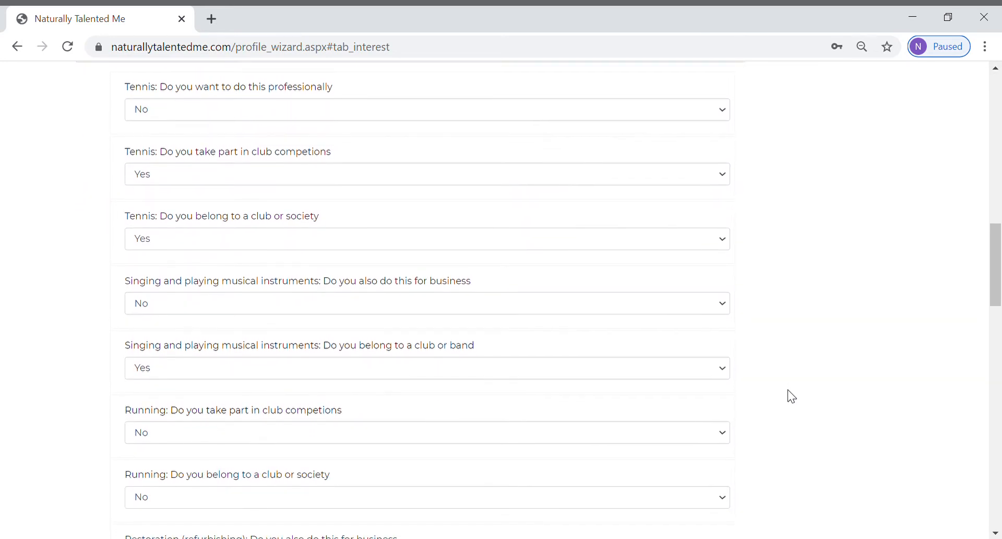
pyautogui.scroll(2, 792, 397)
pyautogui.scroll(1, 792, 397)
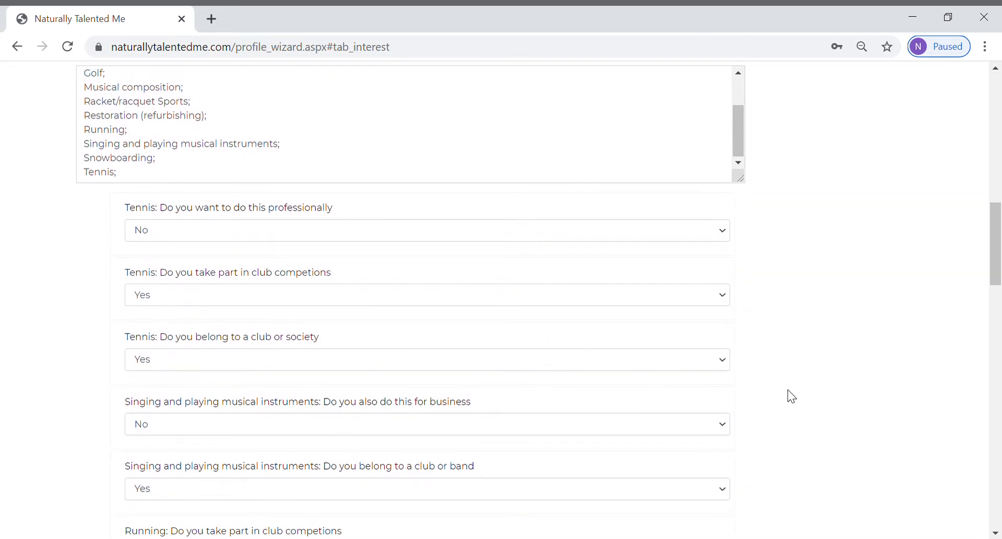
pyautogui.scroll(-1, 792, 397)
pyautogui.scroll(-5, 792, 397)
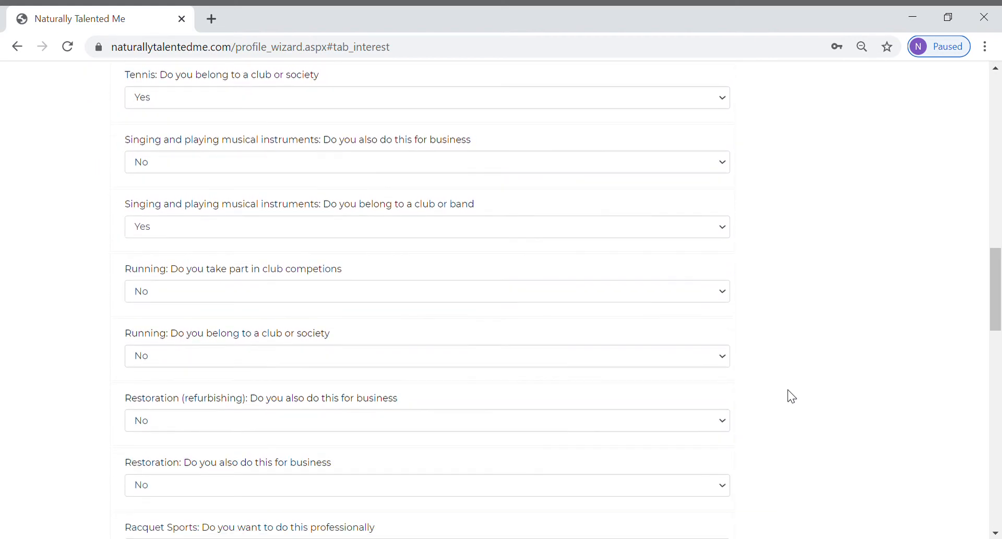
pyautogui.scroll(1, 792, 396)
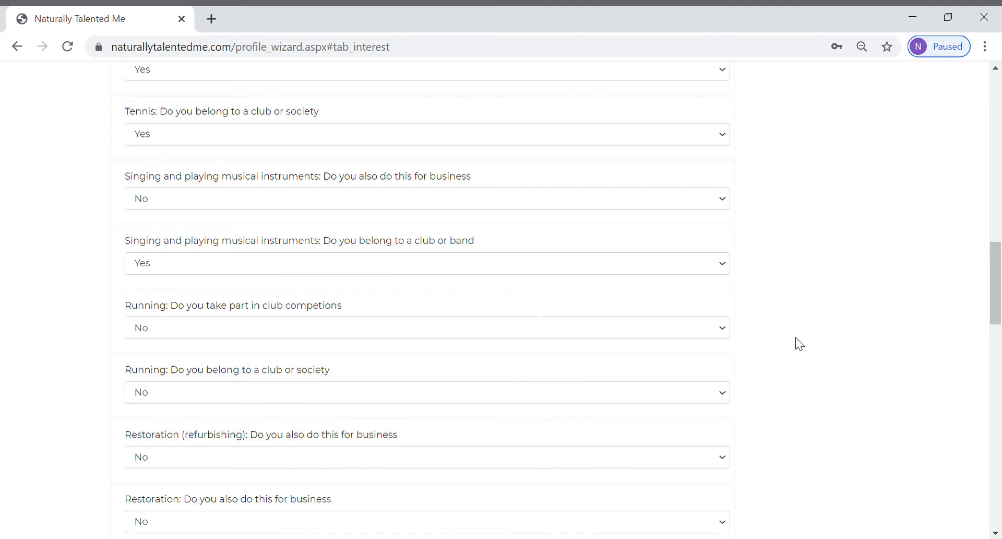
# Step: Review the whole My Hobbies page, ending with the further information text about the hobbies
pyautogui.scroll(12, 799, 344)
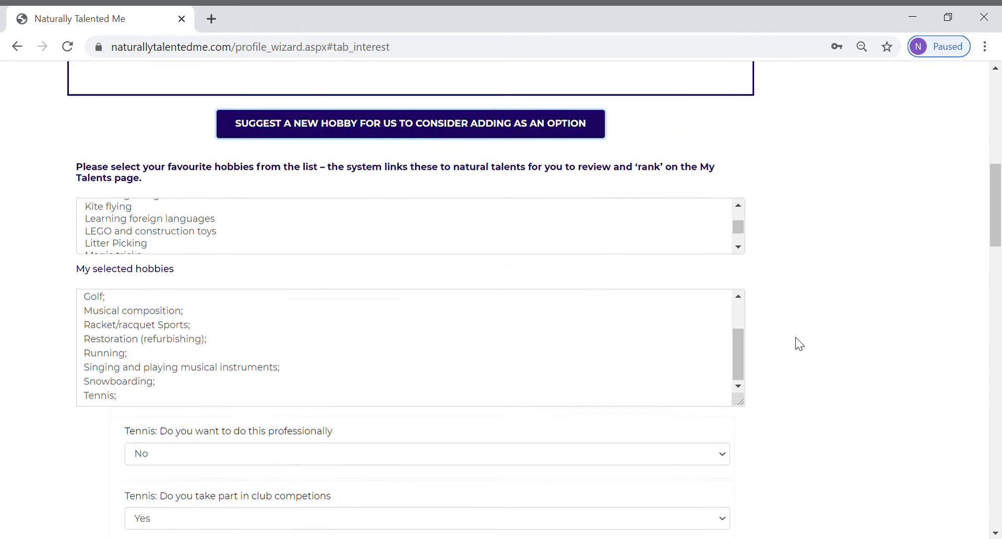
pyautogui.scroll(4, 799, 344)
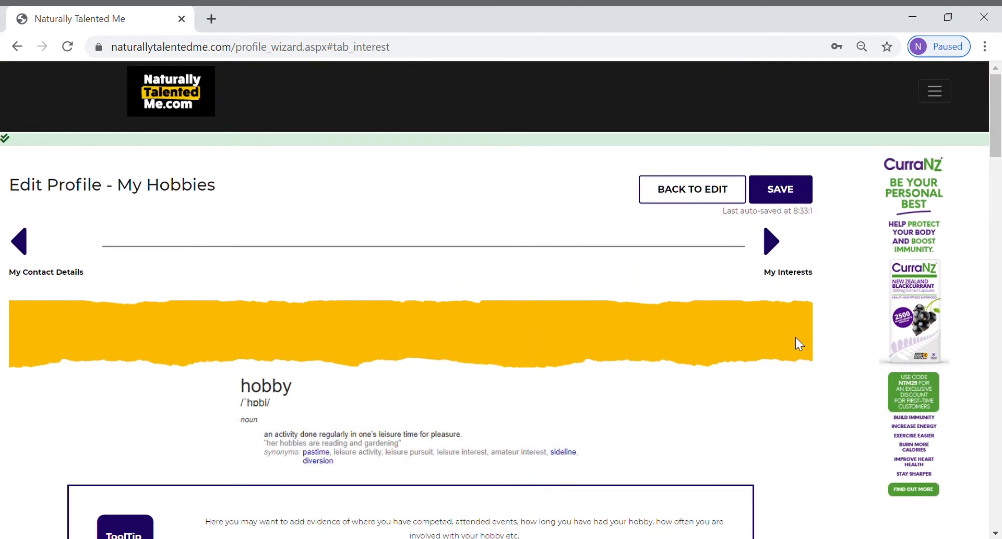
pyautogui.scroll(-16, 799, 343)
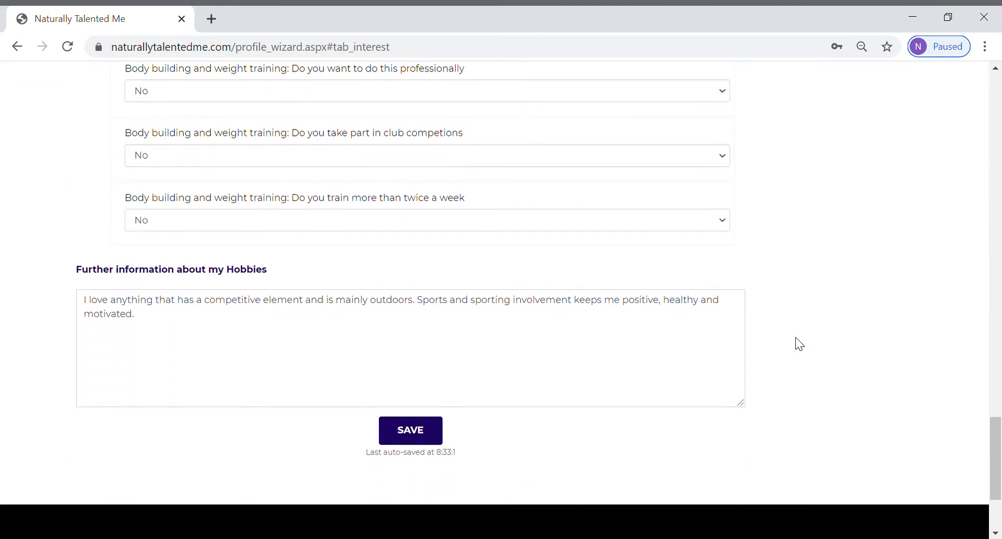
pyautogui.scroll(1, 799, 343)
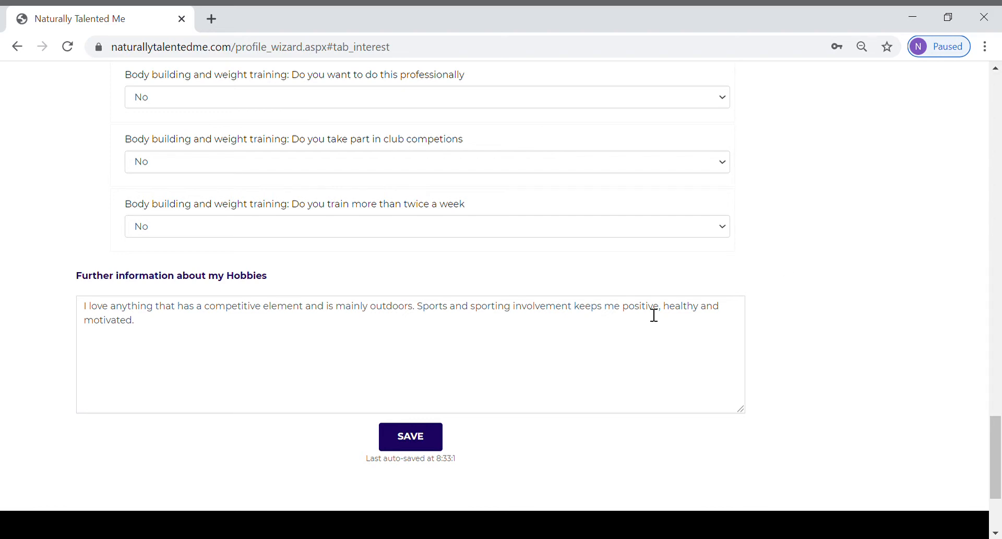
# Step: Continue from My Hobbies to the My Interests page
pyautogui.scroll(15, 707, 316)
pyautogui.scroll(15, 707, 315)
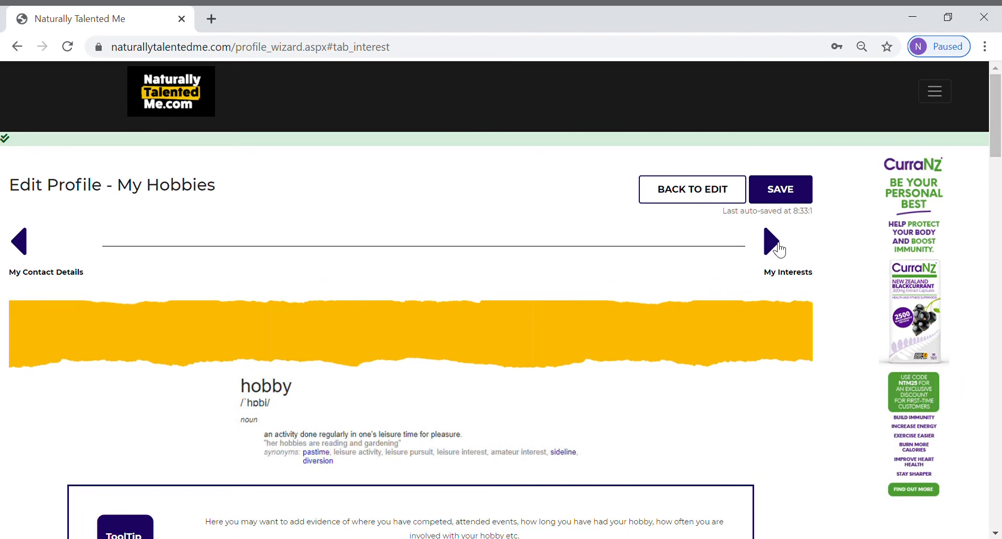
pyautogui.click(773, 243)
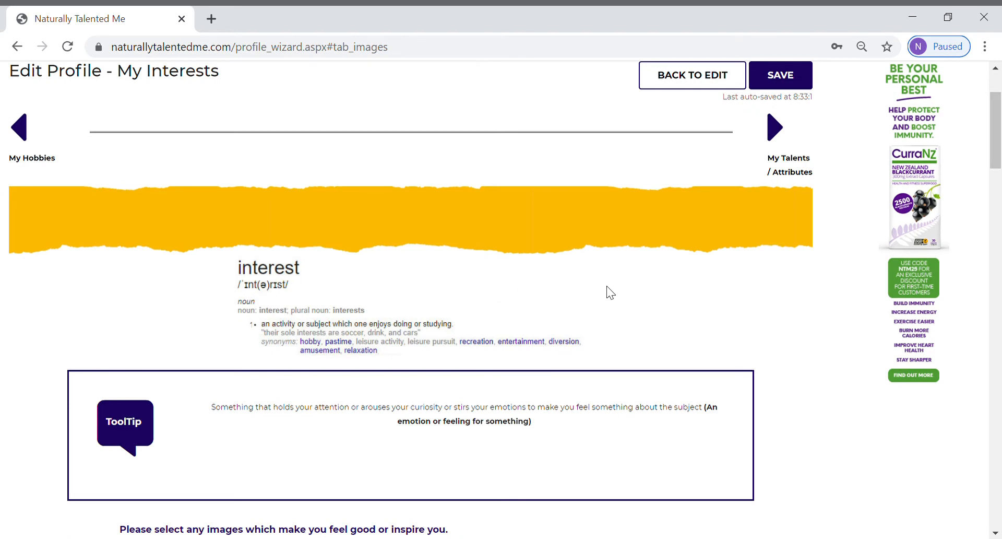
# Step: Try selecting the image of the long-horned bull and the woman among the interest pictures, and clear that selection again
pyautogui.scroll(-5, 622, 281)
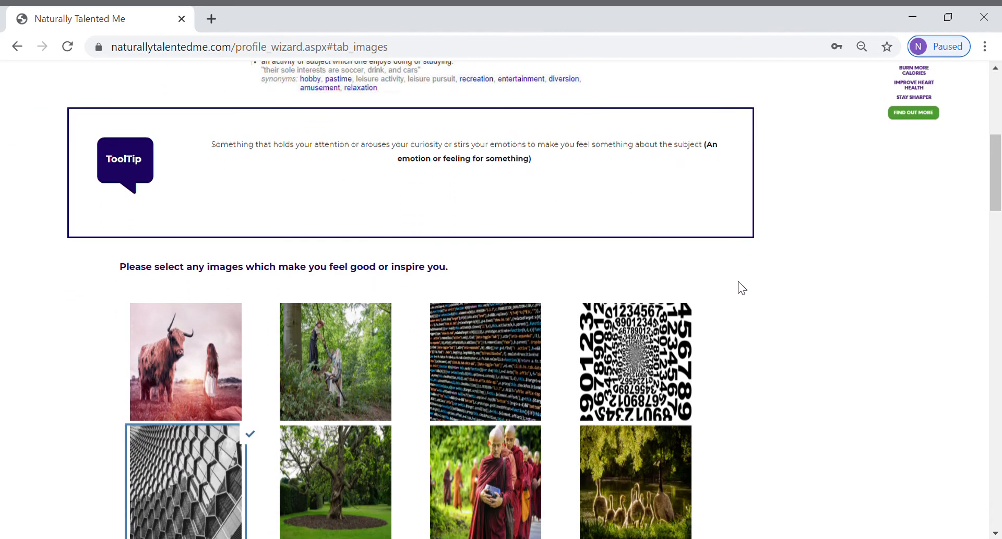
pyautogui.scroll(-3, 738, 281)
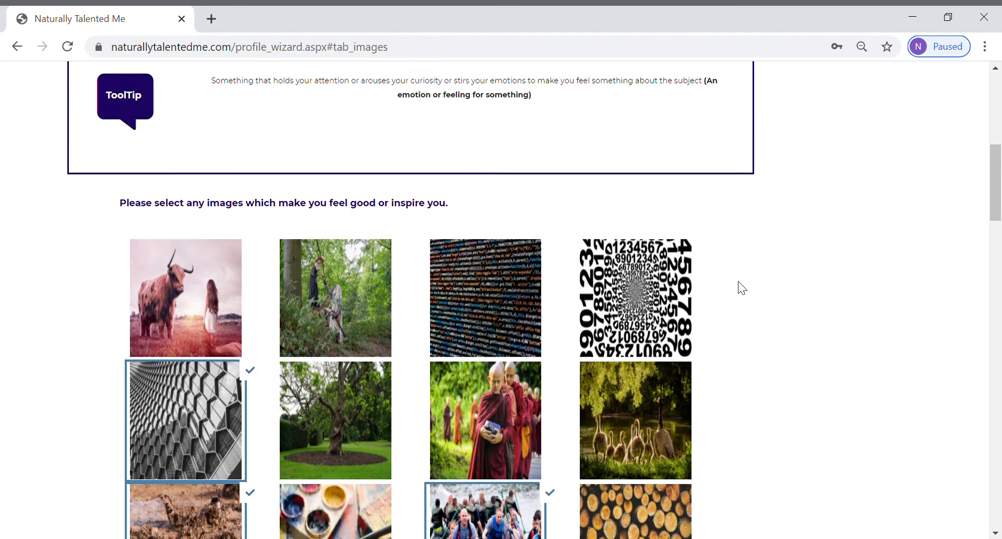
pyautogui.scroll(-1, 738, 281)
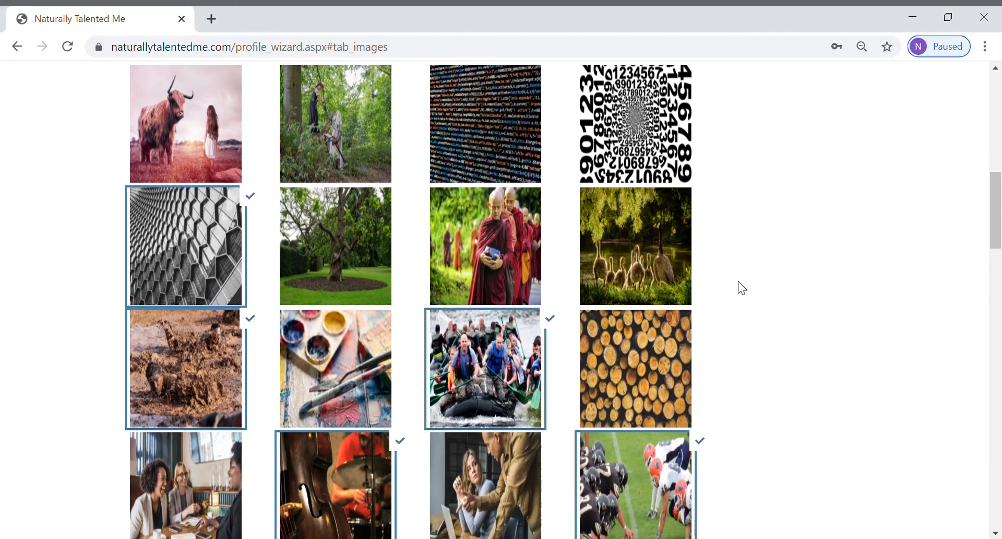
pyautogui.scroll(1, 738, 281)
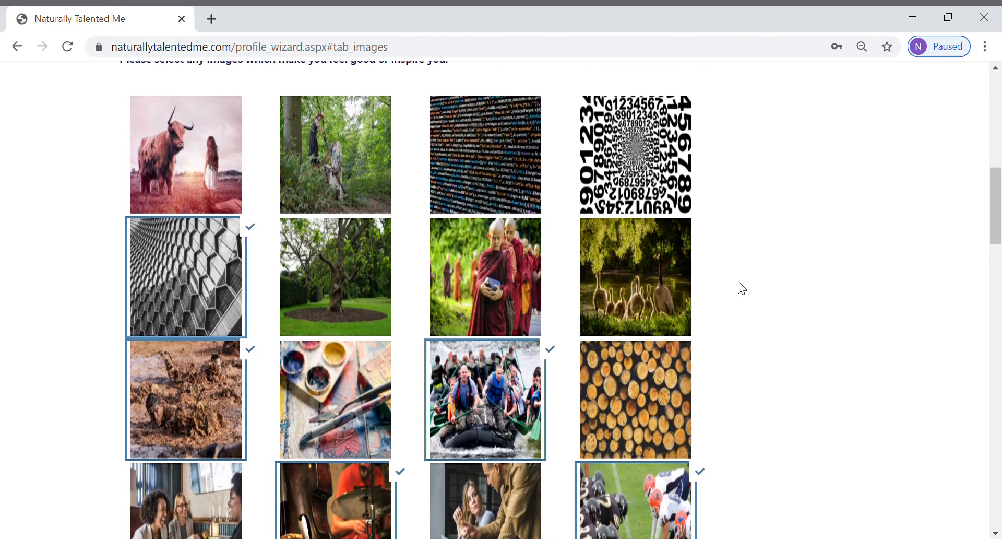
pyautogui.click(209, 177)
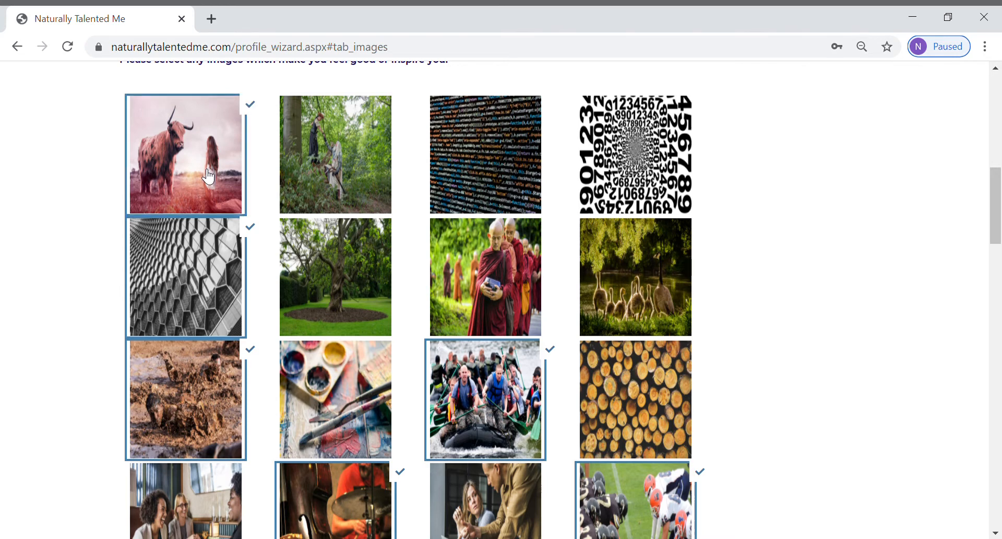
pyautogui.click(209, 176)
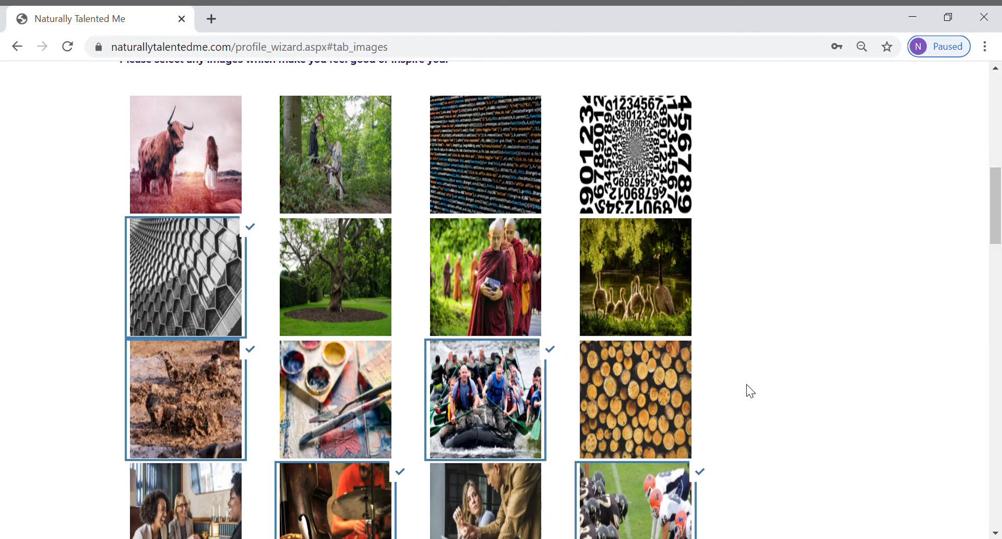
# Step: Look through the interest images and the ones already chosen, down through the rest of the My Interests page
pyautogui.scroll(2, 748, 389)
pyautogui.scroll(4, 750, 391)
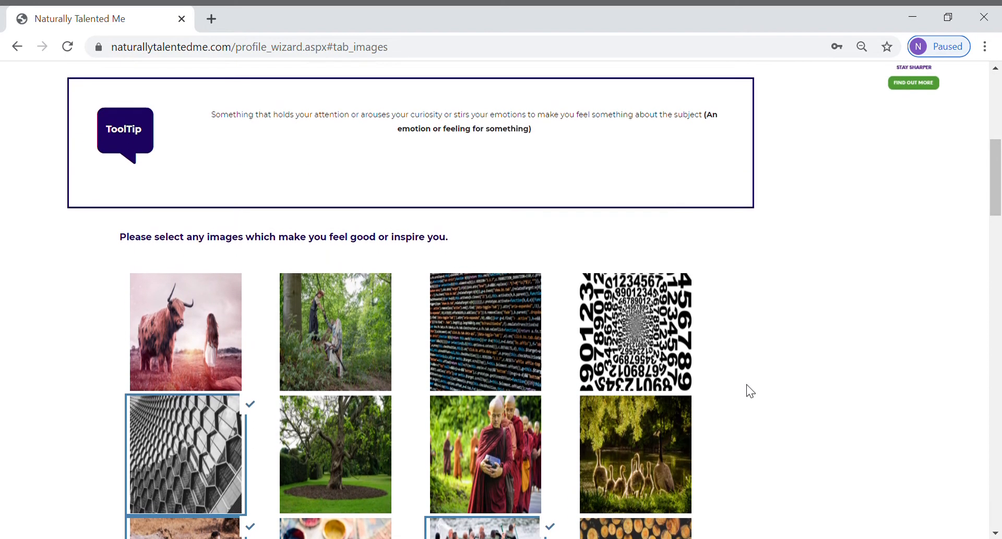
pyautogui.scroll(-3, 751, 391)
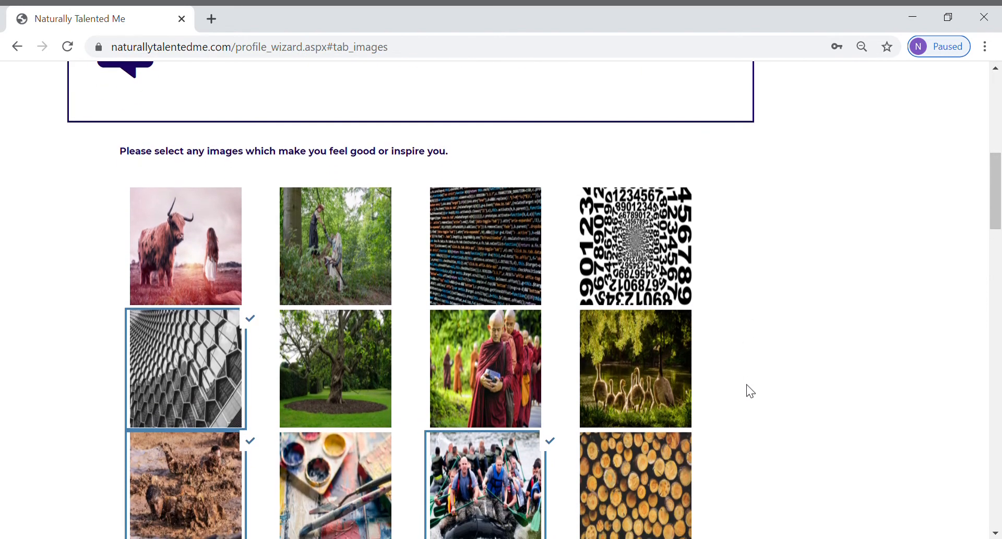
pyautogui.scroll(-10, 750, 390)
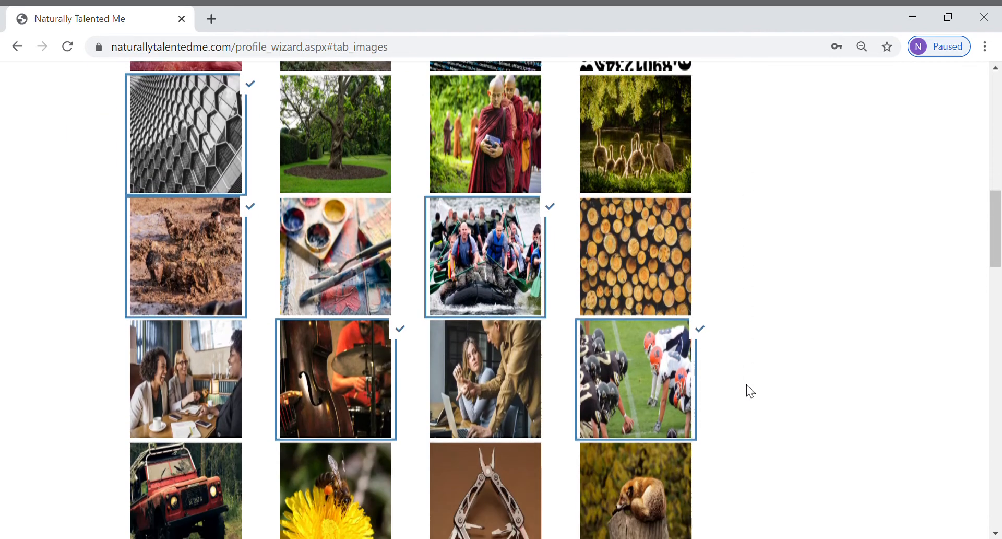
pyautogui.scroll(-12, 750, 391)
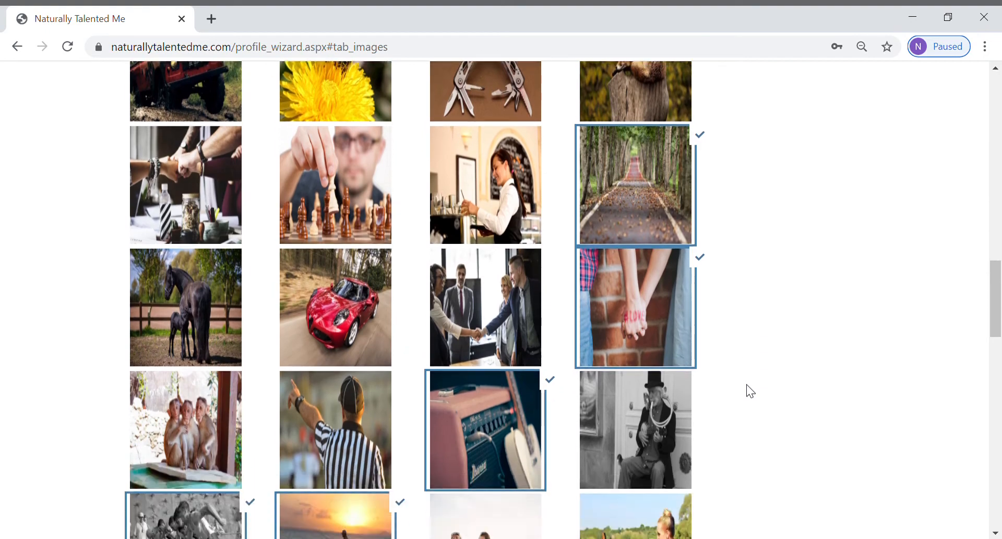
pyautogui.scroll(-12, 750, 391)
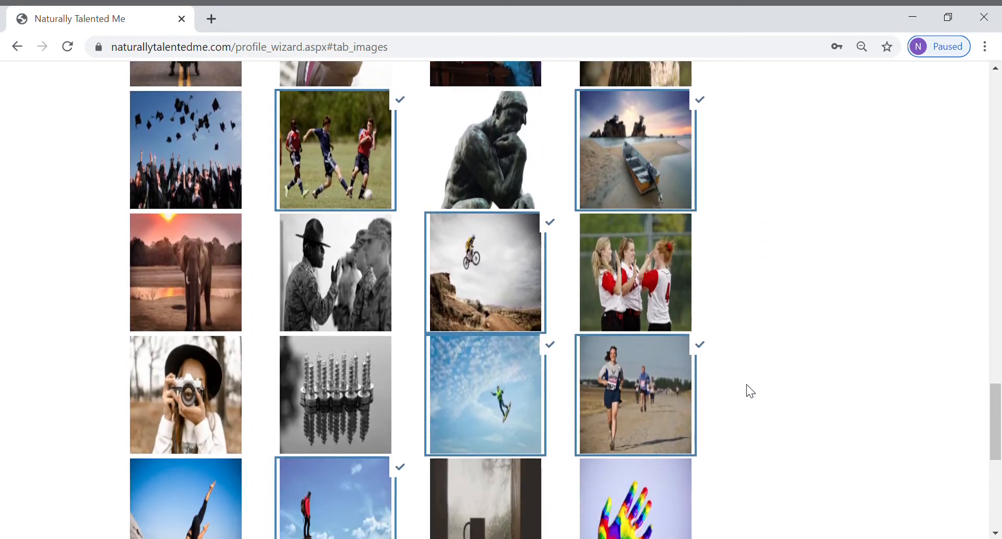
# Step: Continue from My Interests to the My Talents / Attributes page
pyautogui.scroll(15, 750, 391)
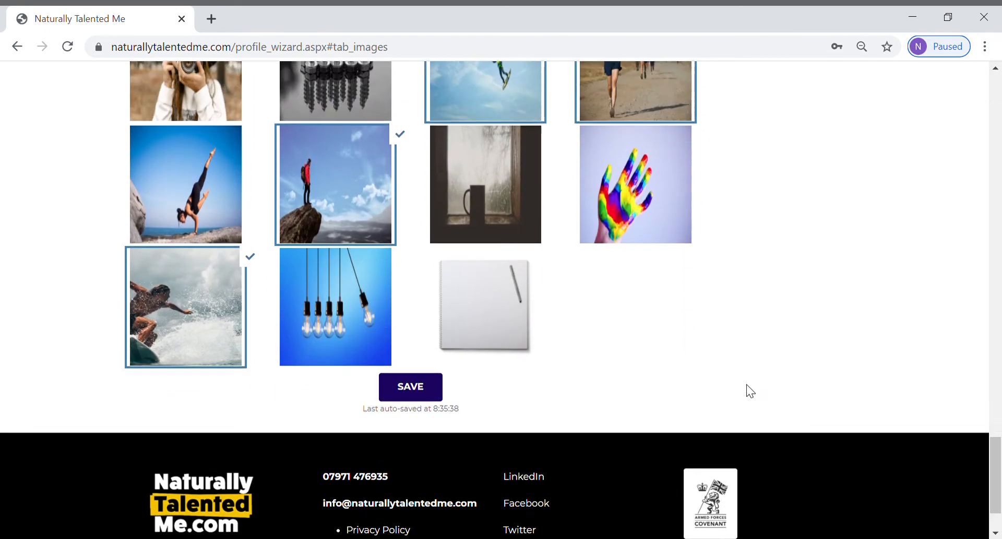
pyautogui.scroll(15, 750, 391)
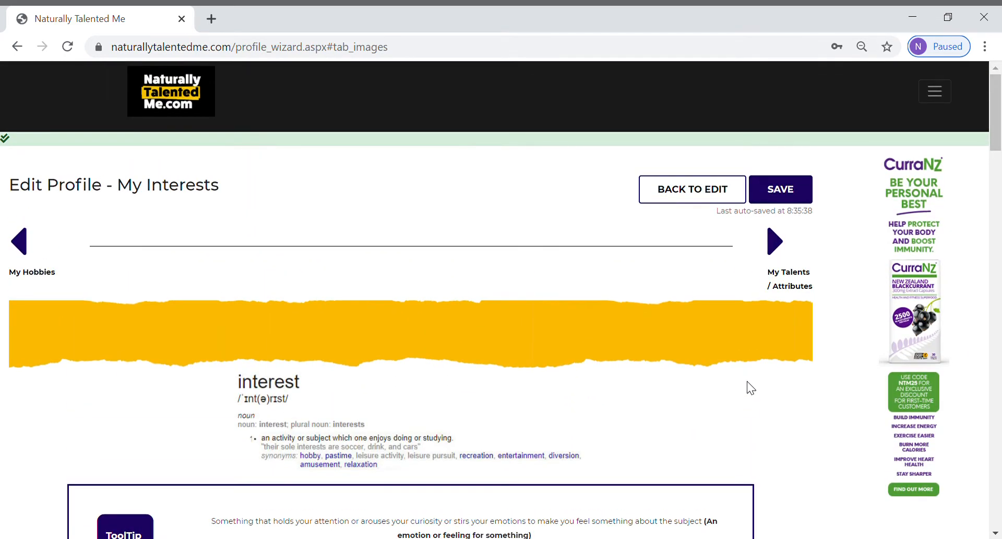
pyautogui.click(776, 243)
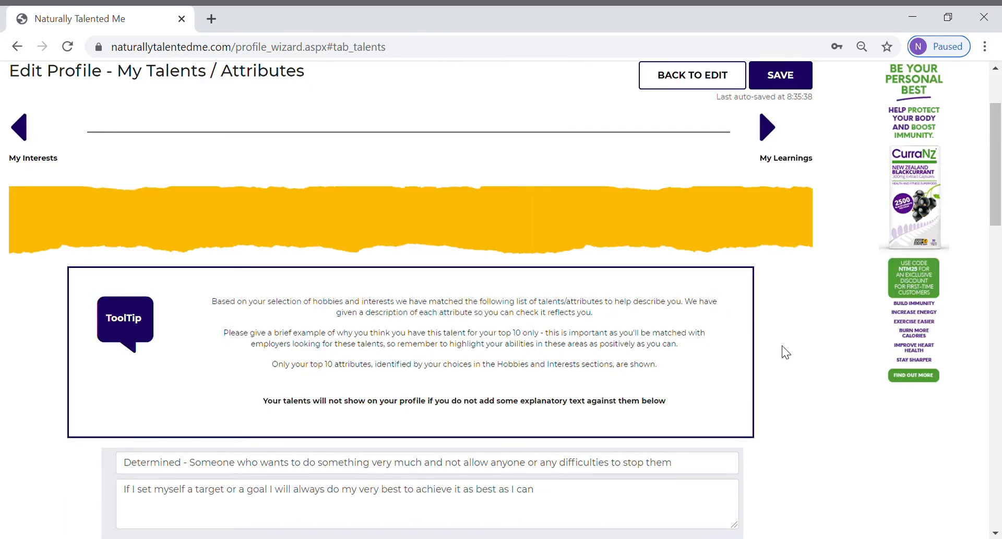
# Step: Look through the matched talents on the My Talents / Attributes page and the example text written for each
pyautogui.scroll(-8, 785, 353)
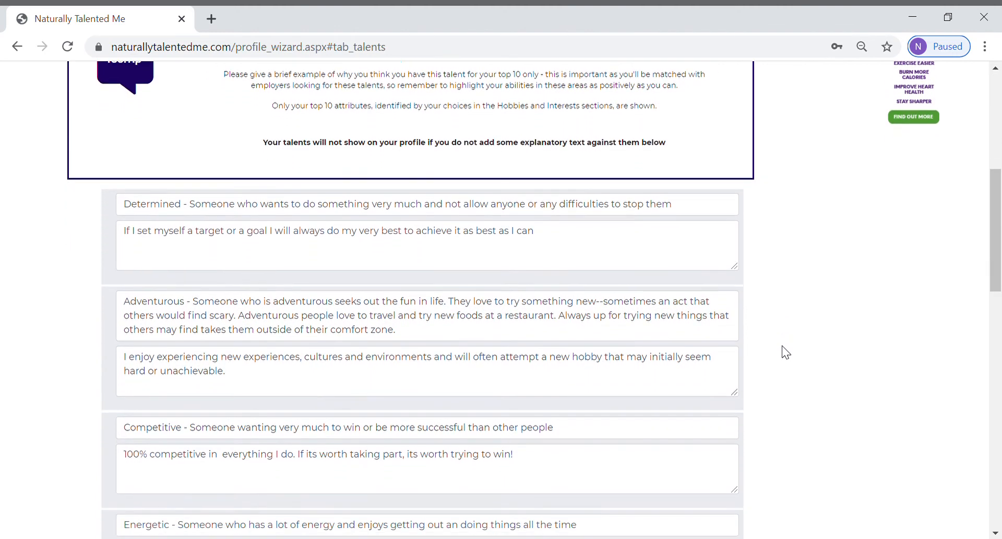
pyautogui.scroll(1, 786, 353)
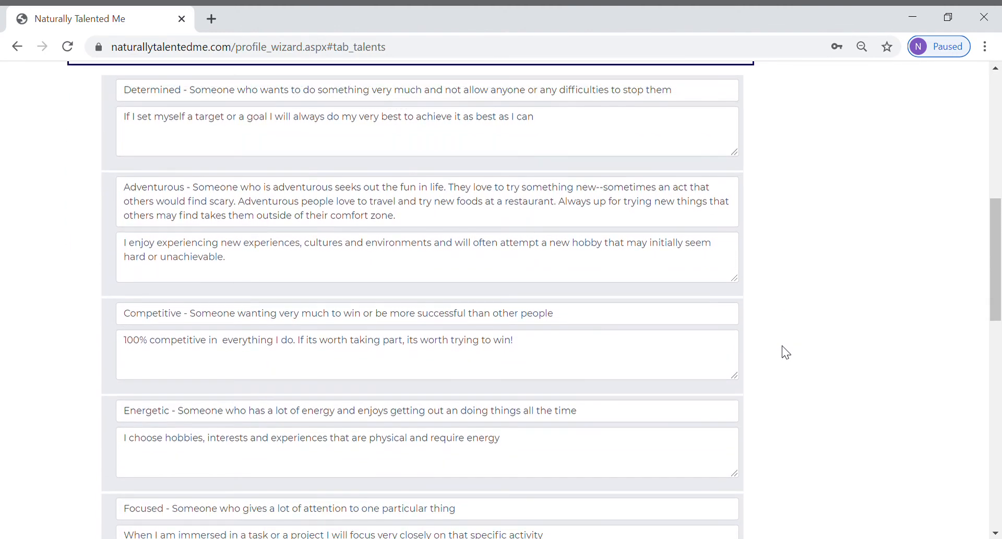
pyautogui.scroll(-1, 786, 353)
pyautogui.scroll(2, 786, 353)
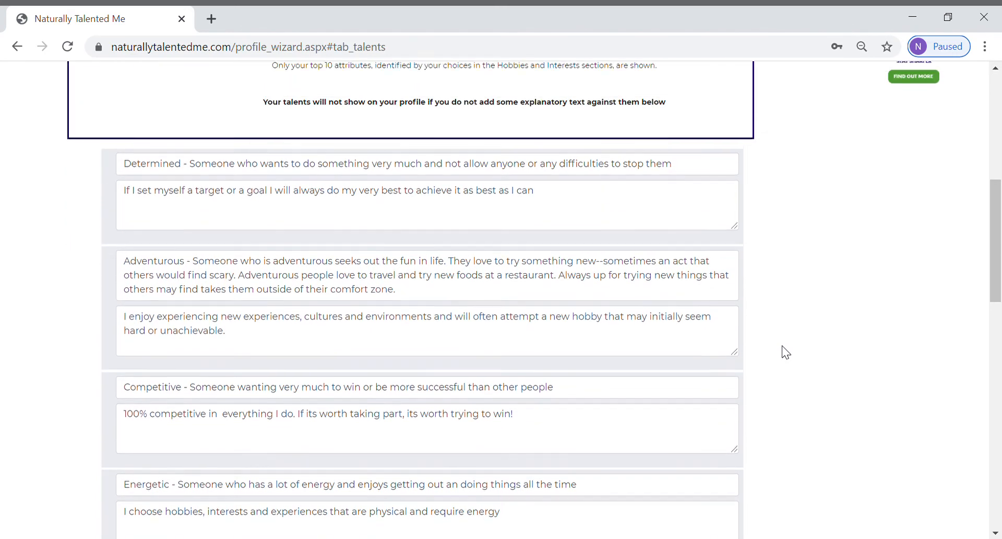
pyautogui.scroll(3, 786, 353)
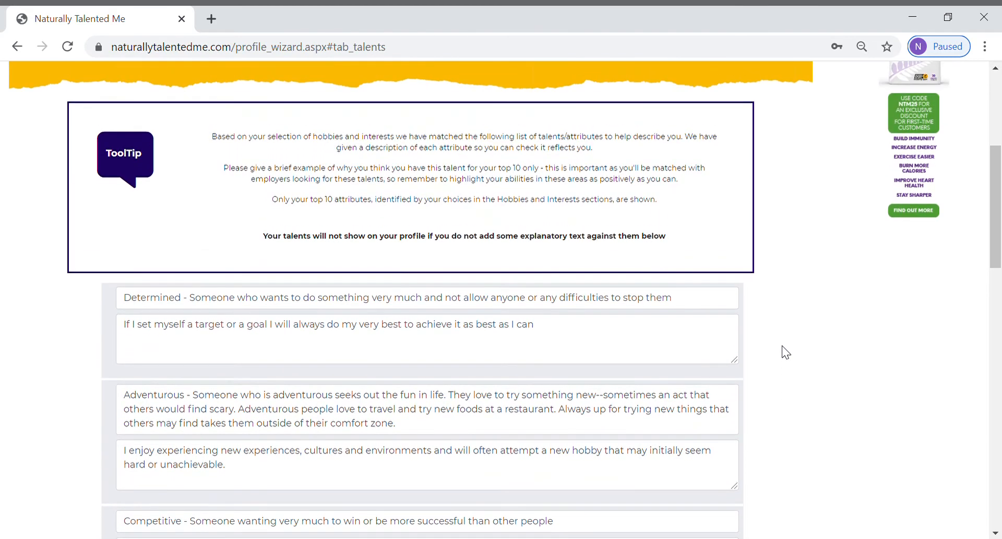
pyautogui.scroll(2, 786, 352)
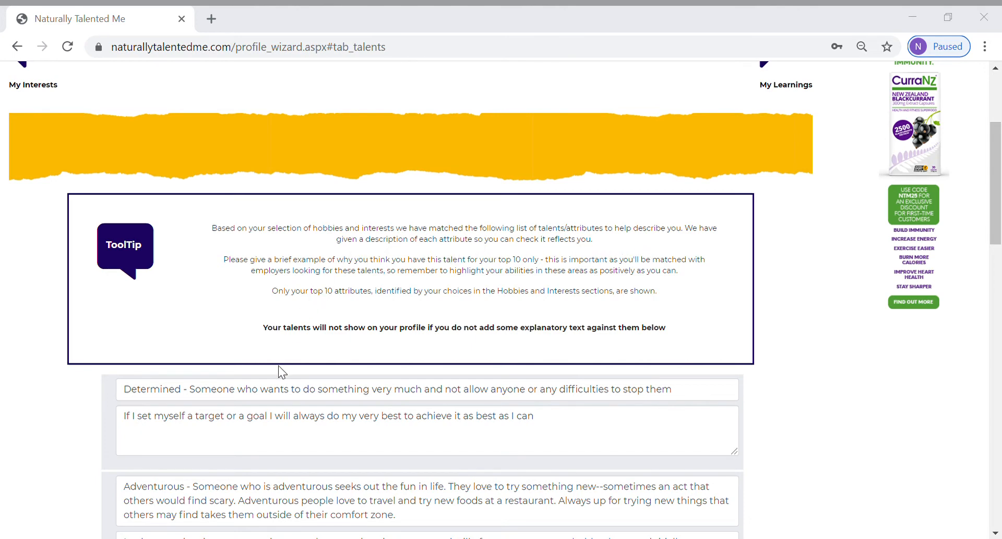
# Step: Highlight the description of the Determined talent, clear the highlight, and view the example text beneath it
pyautogui.moveTo(688, 391); pyautogui.dragTo(124, 398)
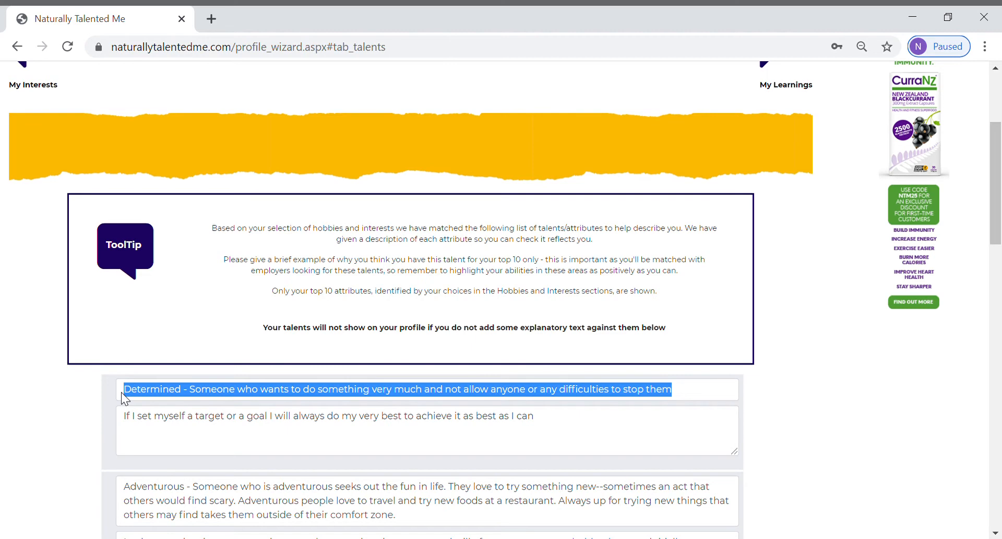
pyautogui.click(258, 316)
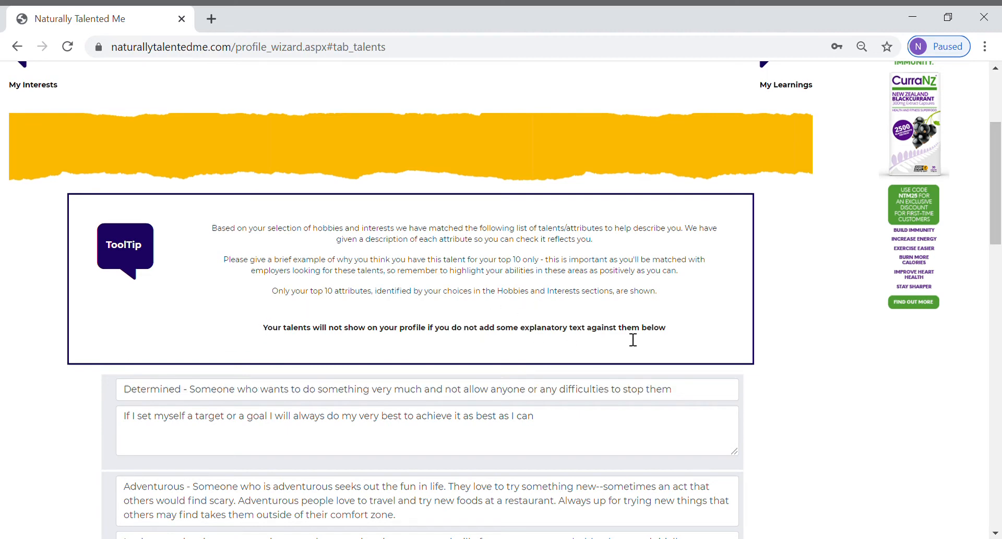
pyautogui.scroll(-2, 634, 339)
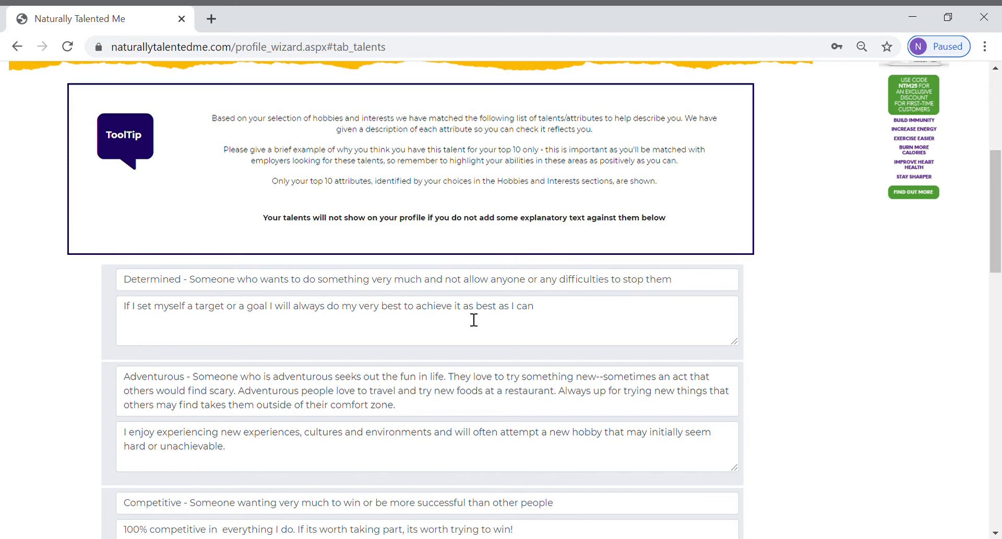
# Step: Continue from My Talents / Attributes to the My Learnings page
pyautogui.scroll(5, 474, 320)
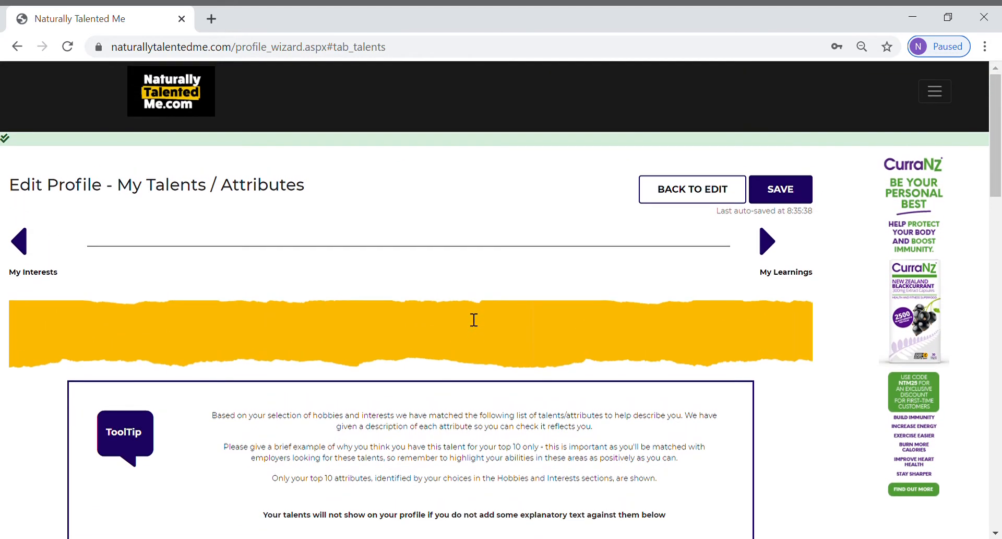
pyautogui.click(768, 240)
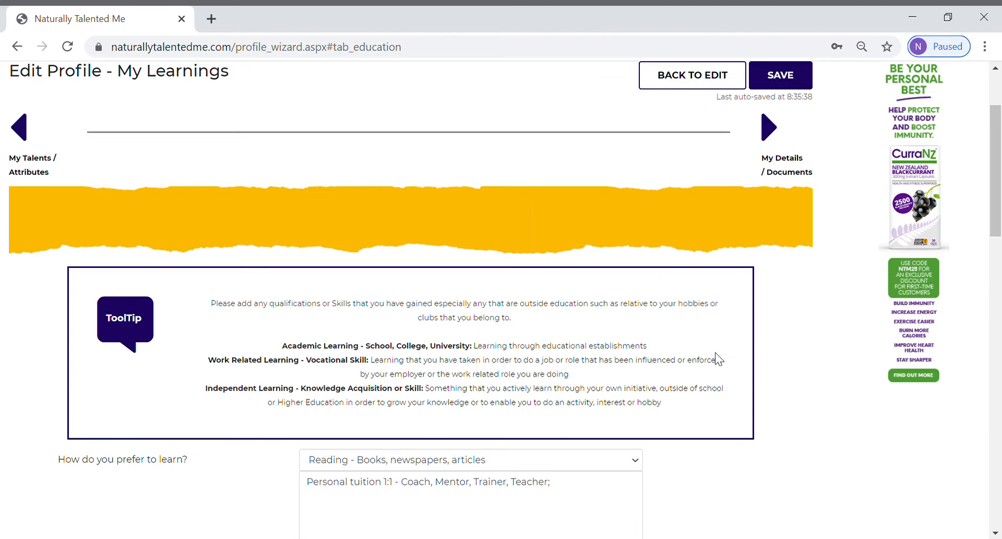
# Step: Read the guidance on learning types and check the choices for "How do you prefer to learn?" without picking another one
pyautogui.scroll(-2, 781, 384)
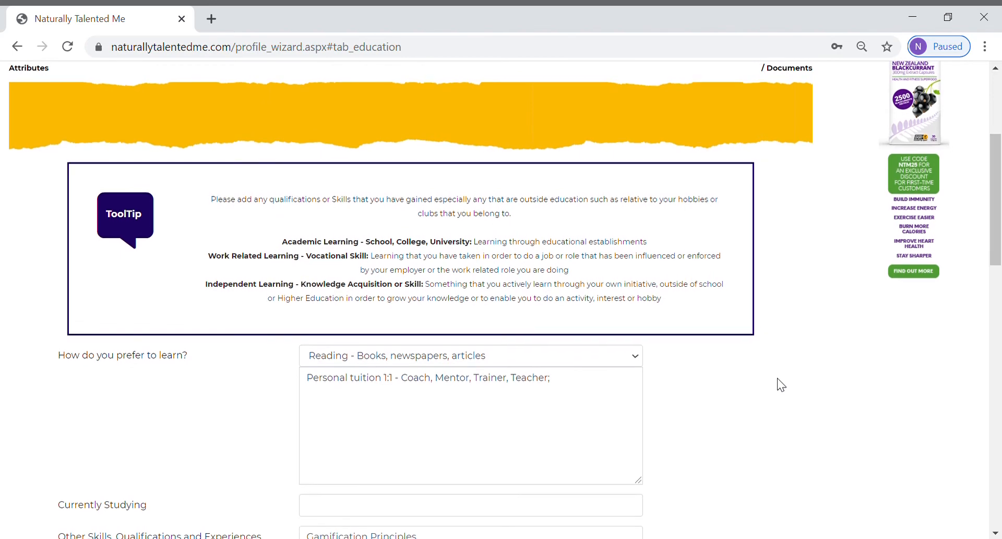
pyautogui.scroll(-1, 781, 384)
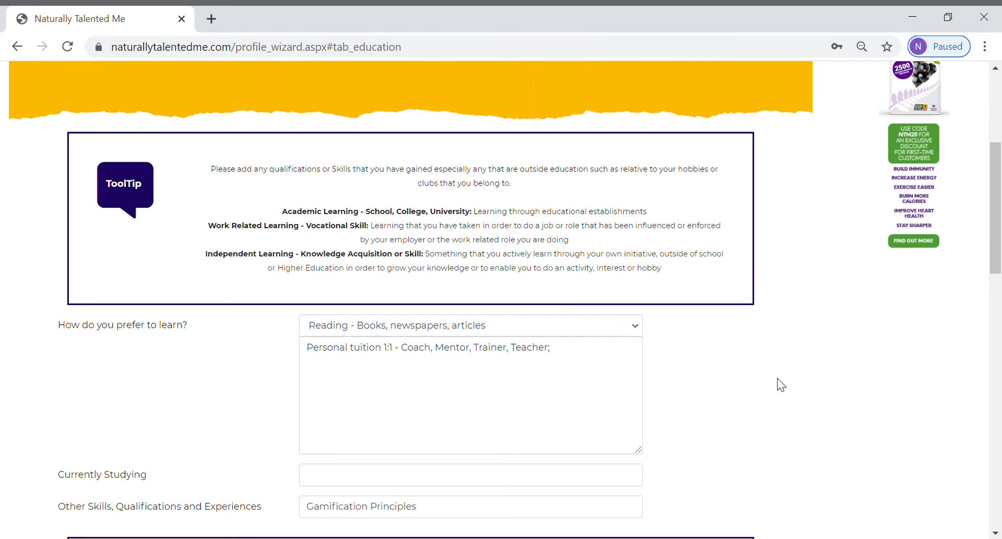
pyautogui.click(634, 329)
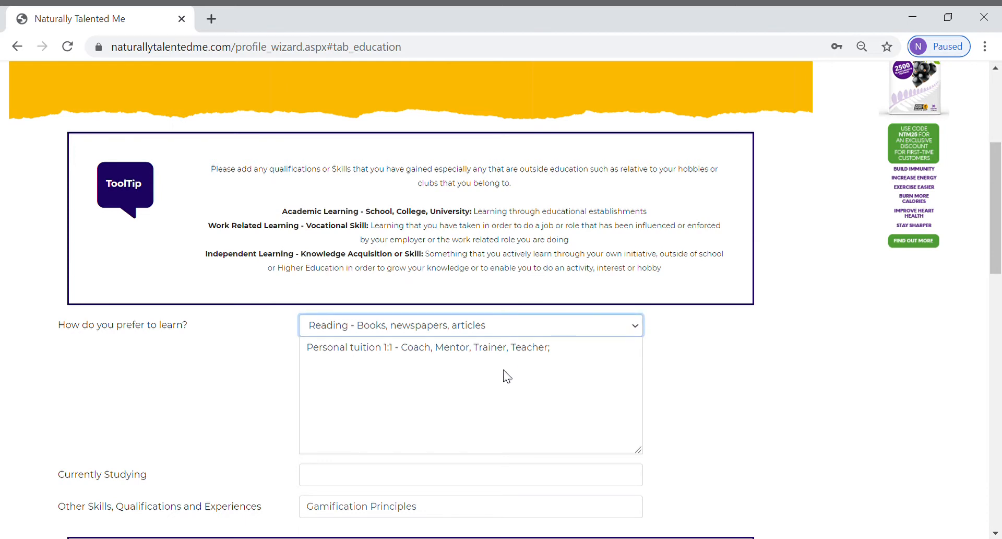
pyautogui.click(701, 364)
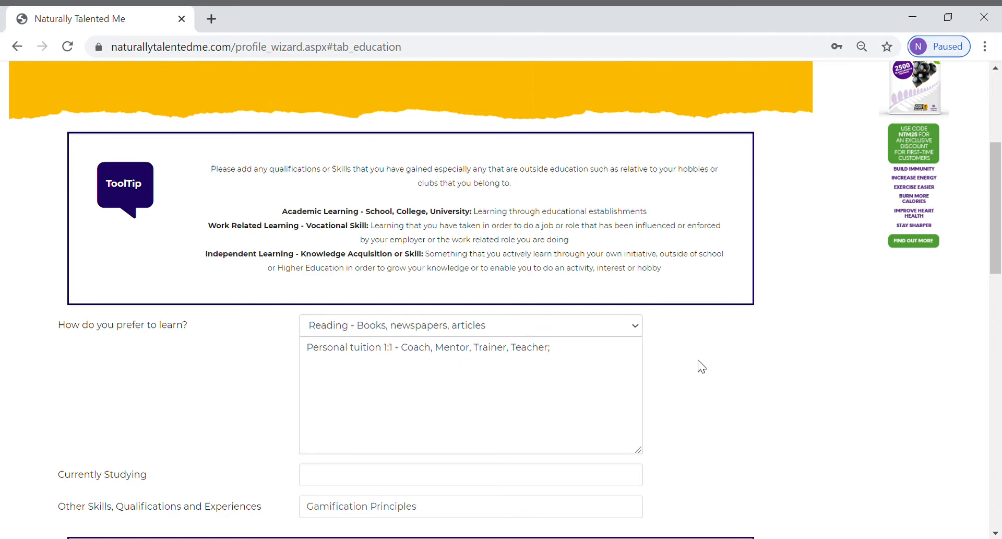
# Step: Examine the rest of the My Learnings page: current study, other skills, the university qualification entries and the options for adding new ones
pyautogui.scroll(-5, 702, 367)
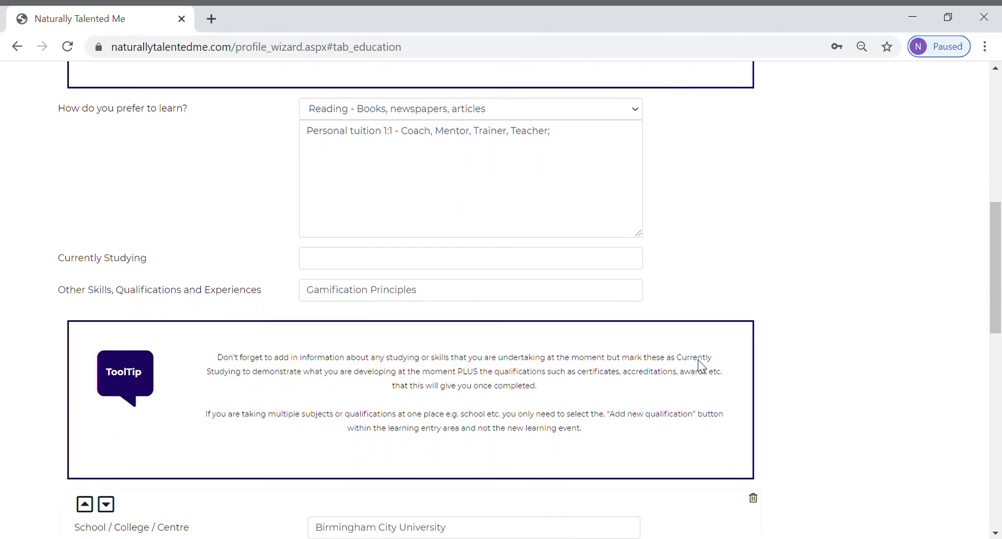
pyautogui.scroll(-2, 702, 367)
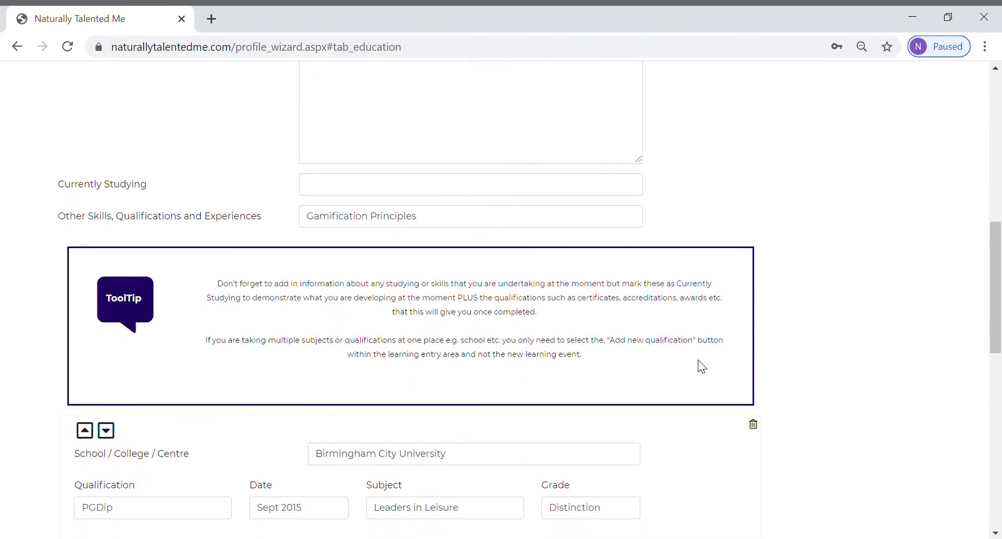
pyautogui.scroll(-1, 702, 366)
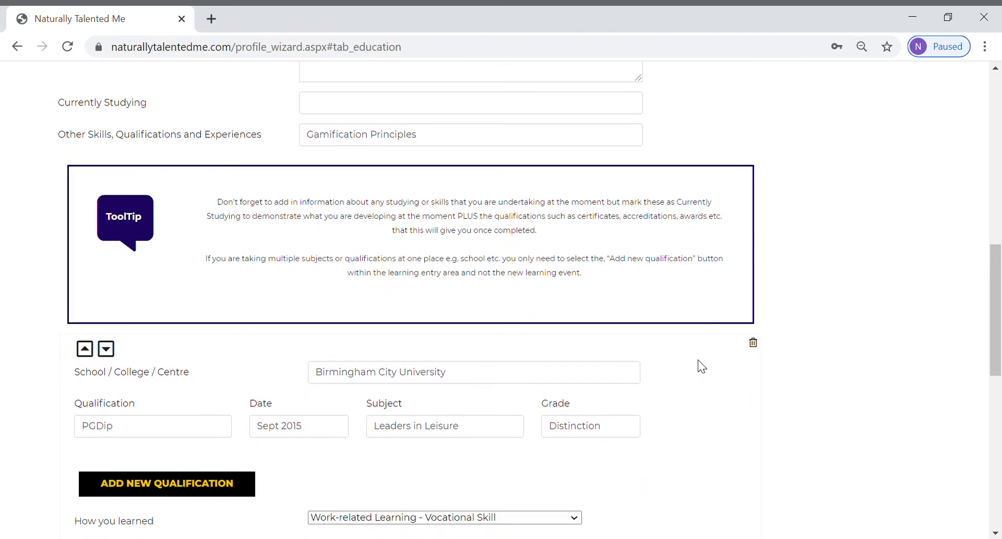
pyautogui.scroll(-2, 703, 367)
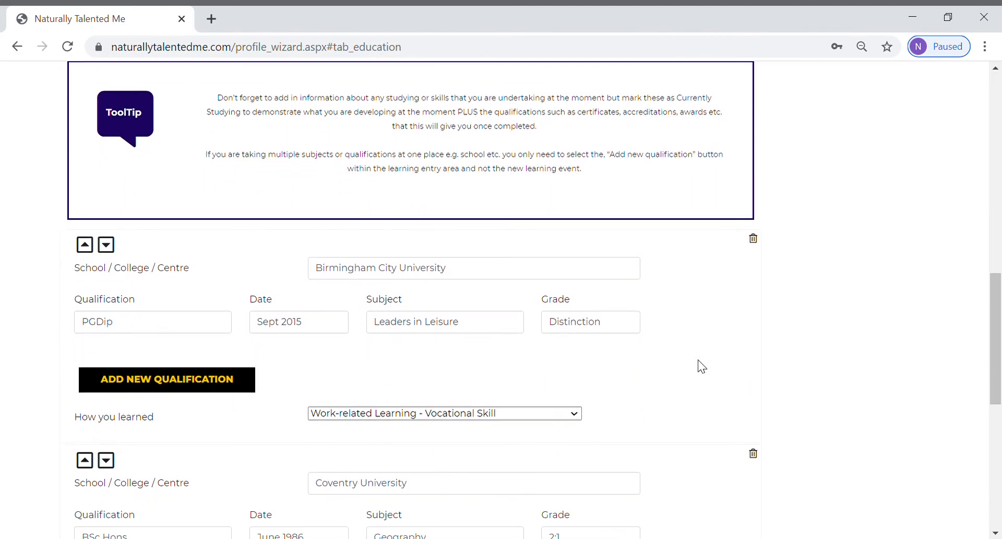
pyautogui.scroll(-2, 702, 366)
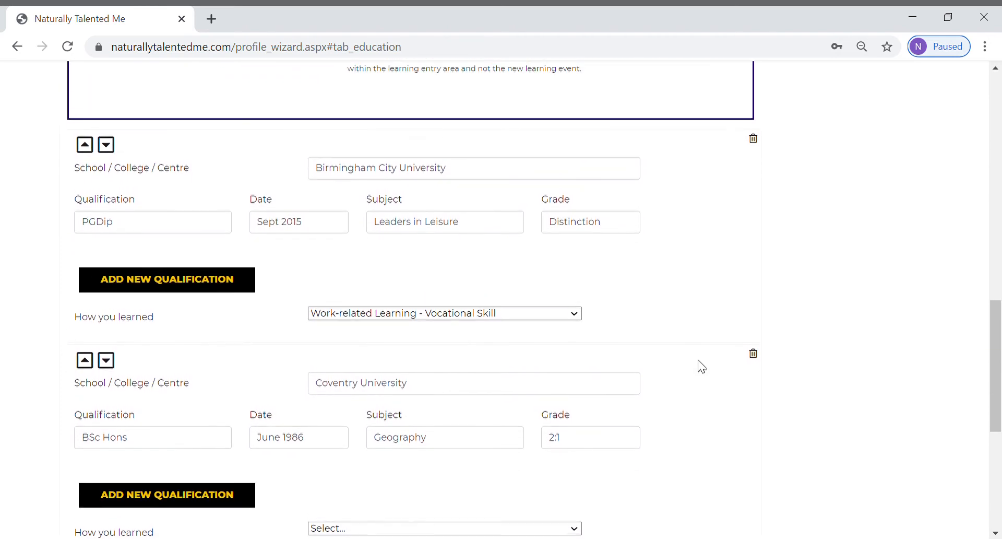
pyautogui.scroll(-2, 702, 366)
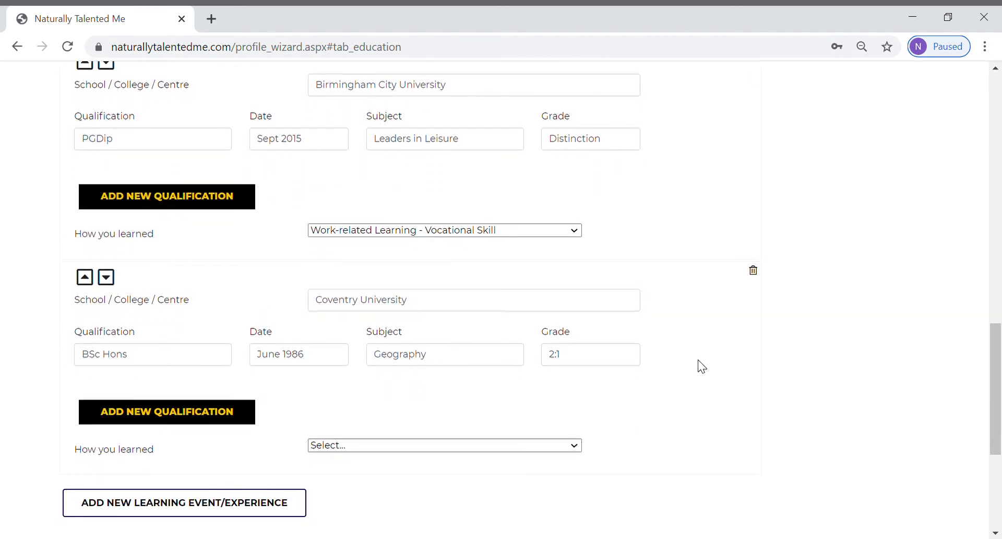
pyautogui.scroll(-3, 703, 366)
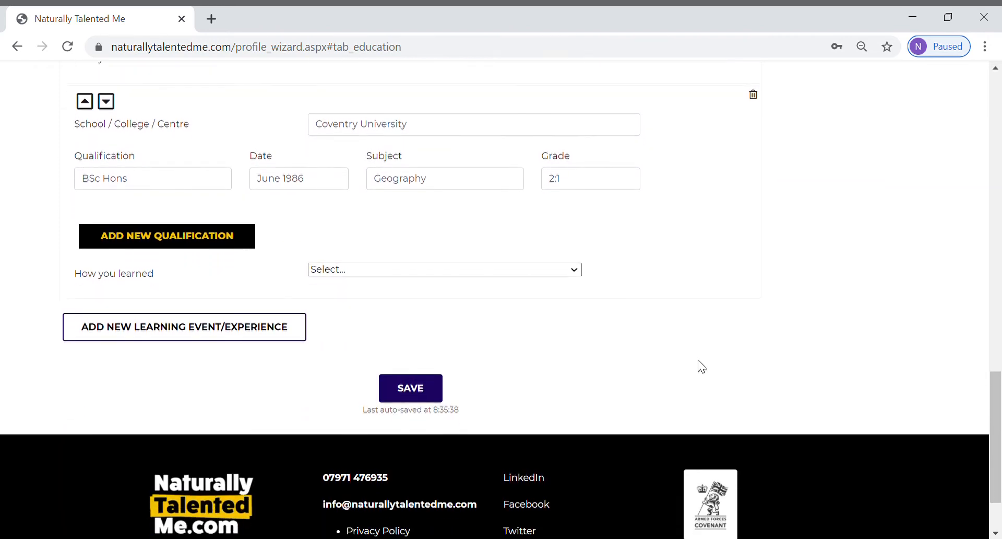
pyautogui.scroll(-1, 702, 367)
pyautogui.scroll(-1, 702, 366)
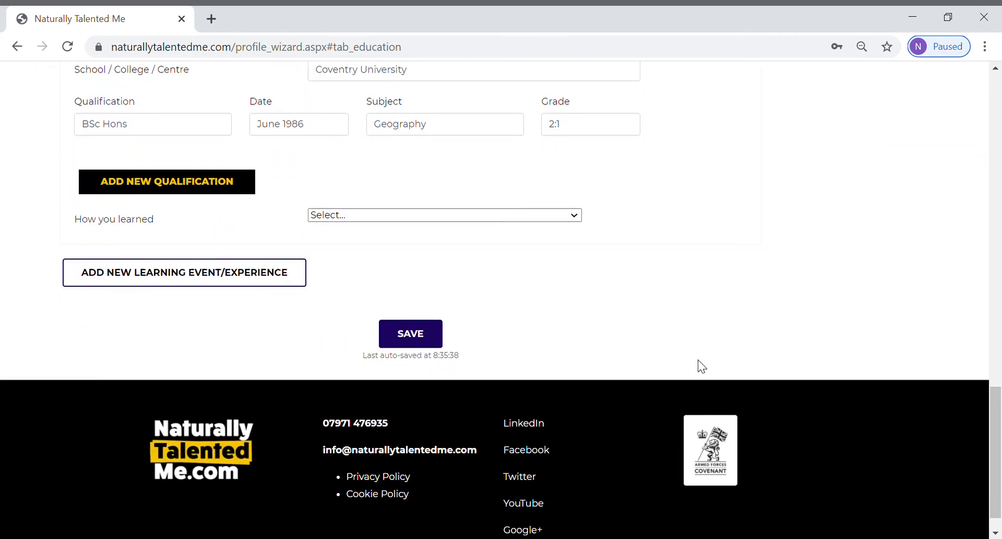
# Step: Continue from My Learnings to the My Details / Documents page
pyautogui.scroll(5, 702, 366)
pyautogui.scroll(9, 702, 366)
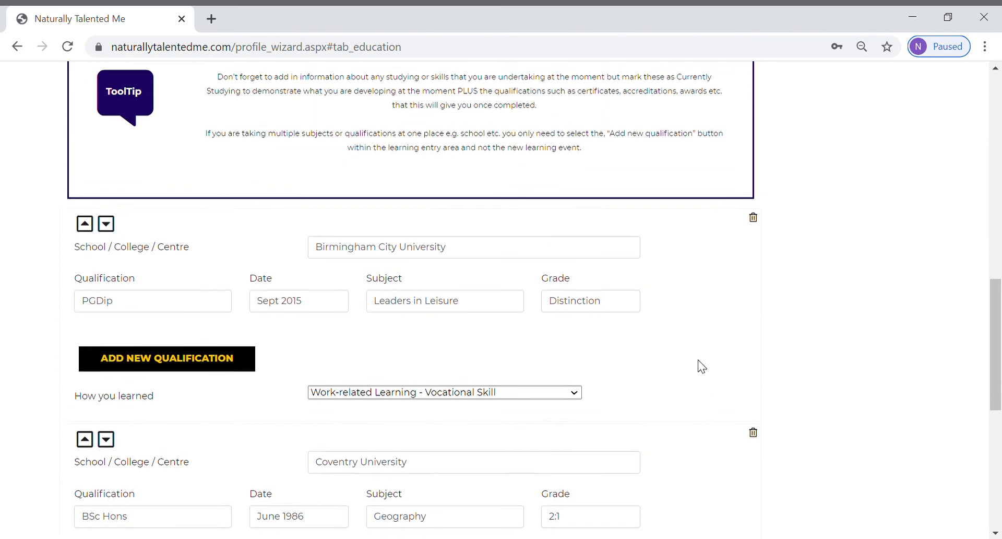
pyautogui.scroll(7, 702, 366)
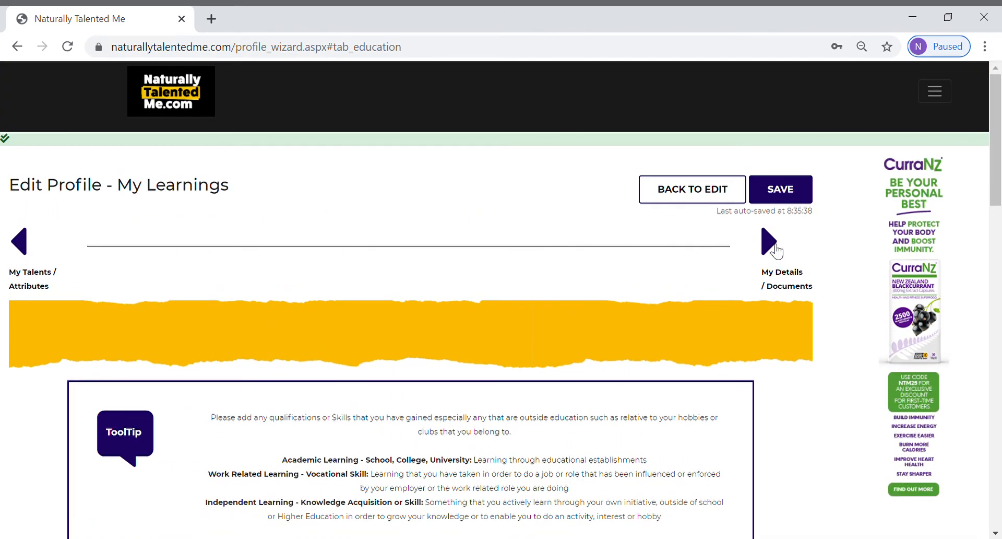
pyautogui.click(770, 243)
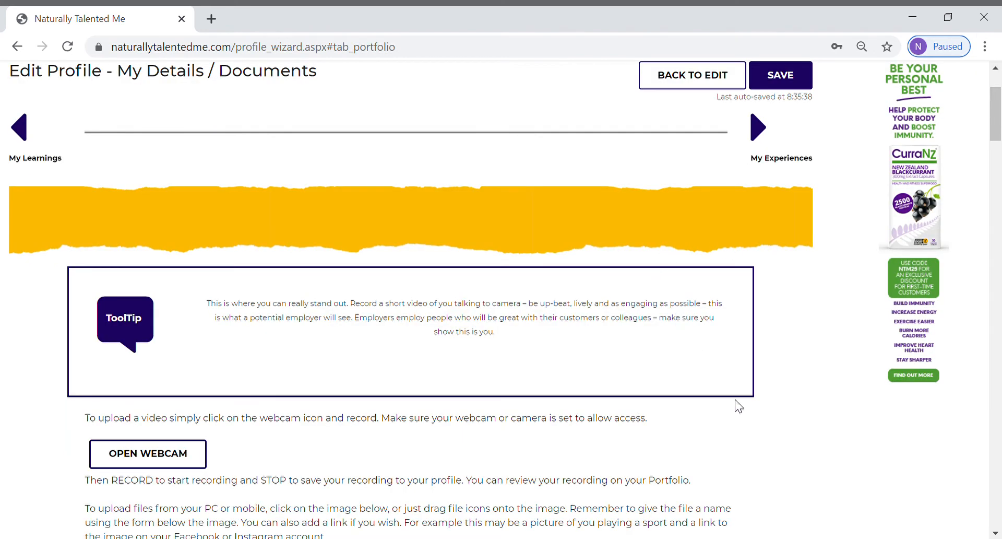
# Step: Read the instructions for recording a webcam video and uploading files to the portfolio
pyautogui.scroll(-3, 787, 392)
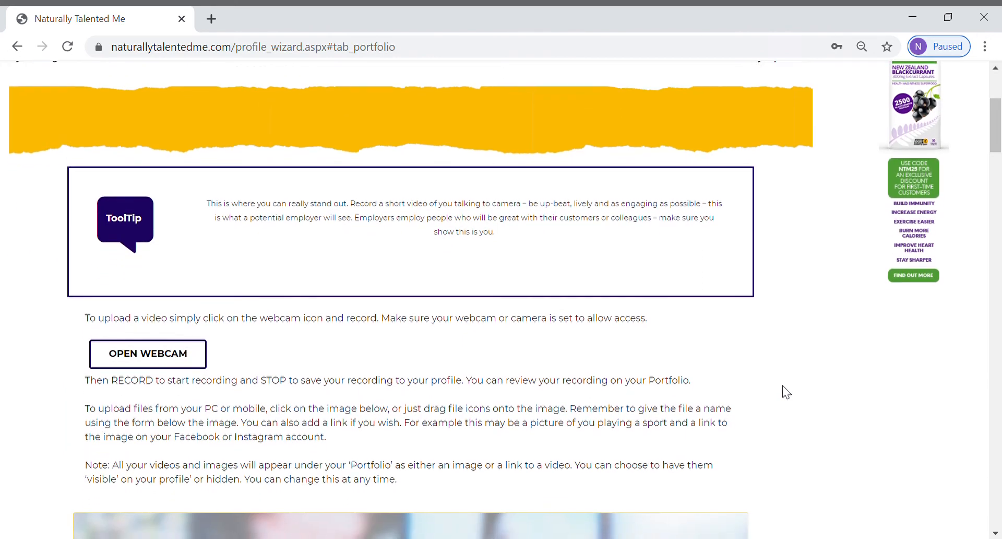
pyautogui.scroll(-1, 787, 391)
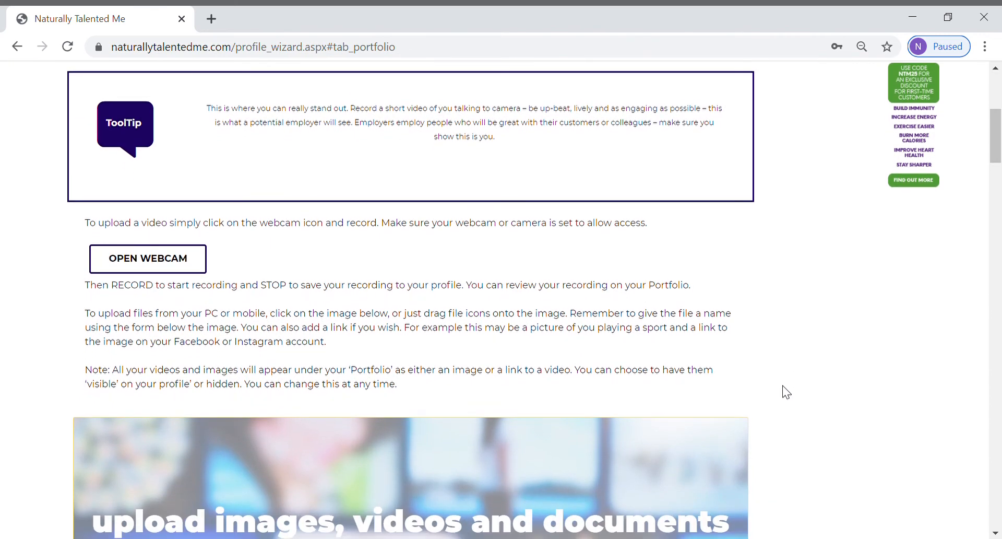
pyautogui.scroll(1, 787, 392)
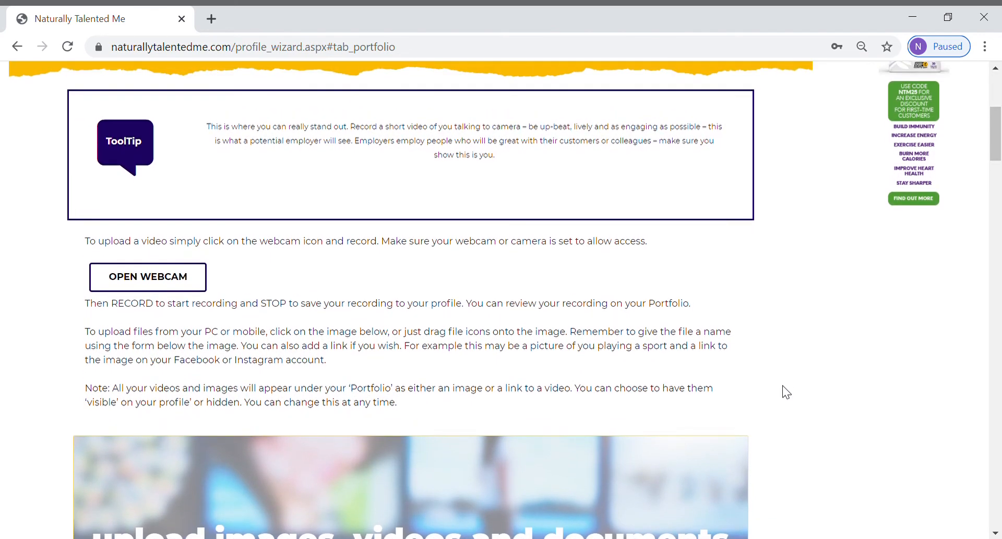
pyautogui.scroll(-1, 786, 392)
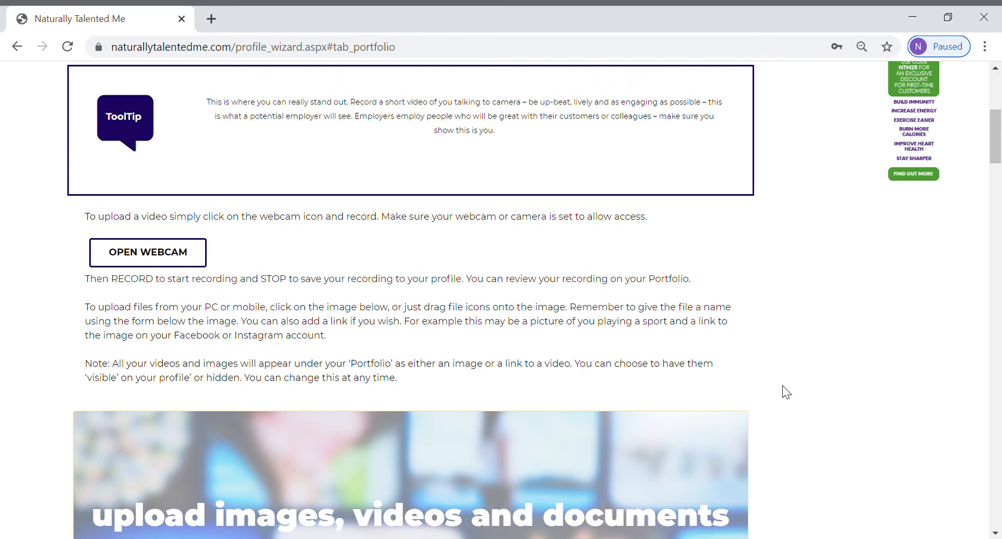
pyautogui.scroll(-2, 786, 391)
pyautogui.scroll(2, 787, 392)
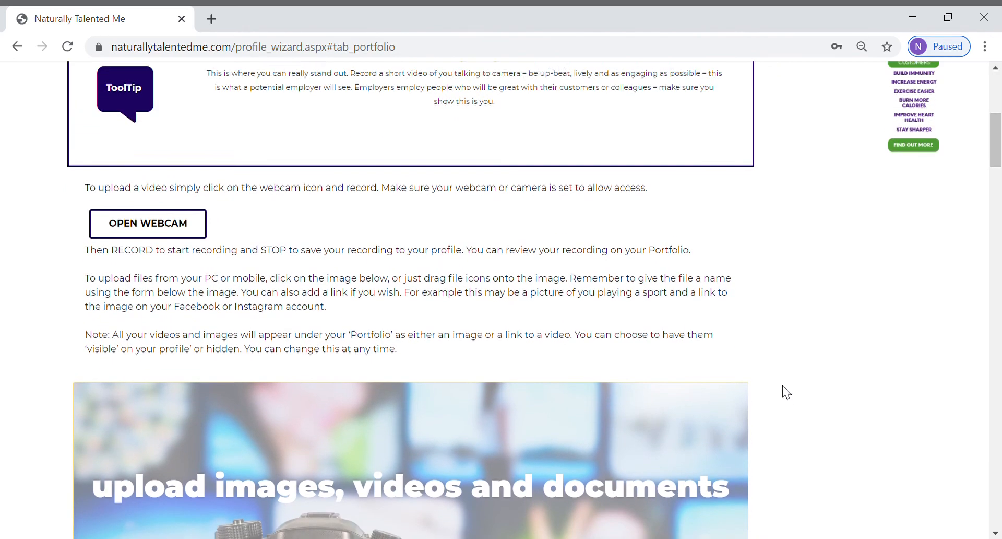
pyautogui.scroll(-1, 787, 392)
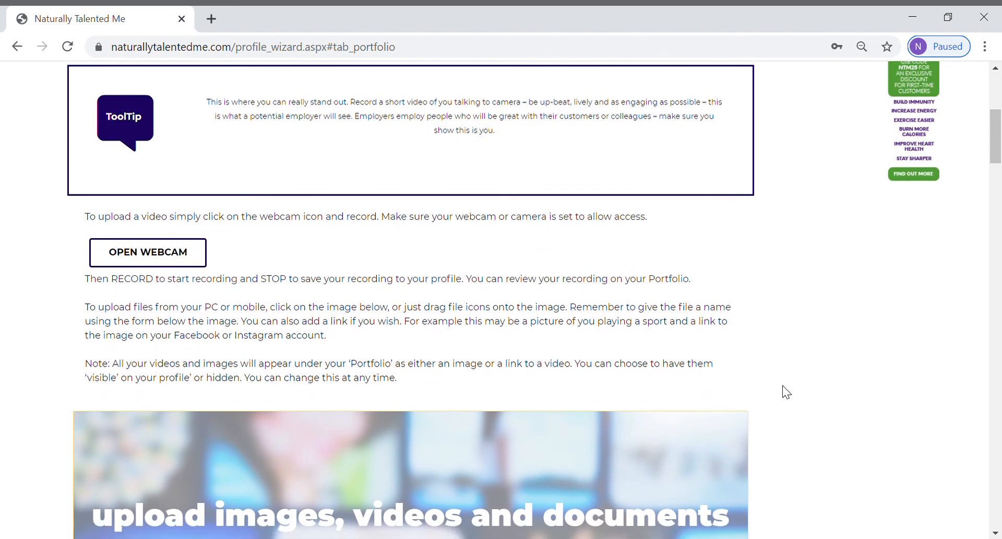
pyautogui.scroll(1, 786, 392)
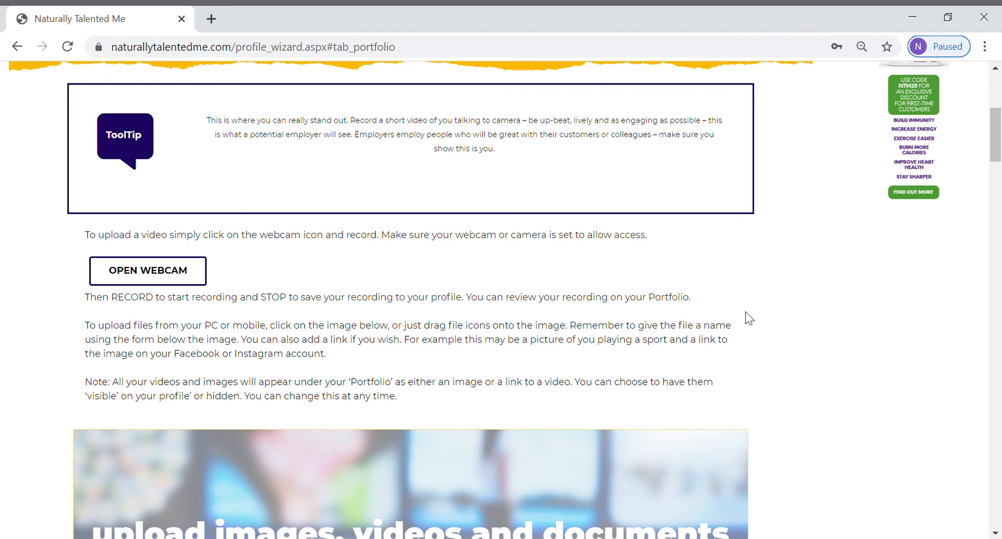
# Step: Examine the portfolio upload area, the website link fields and the existing entries with their visibility, name and link settings
pyautogui.scroll(-5, 750, 319)
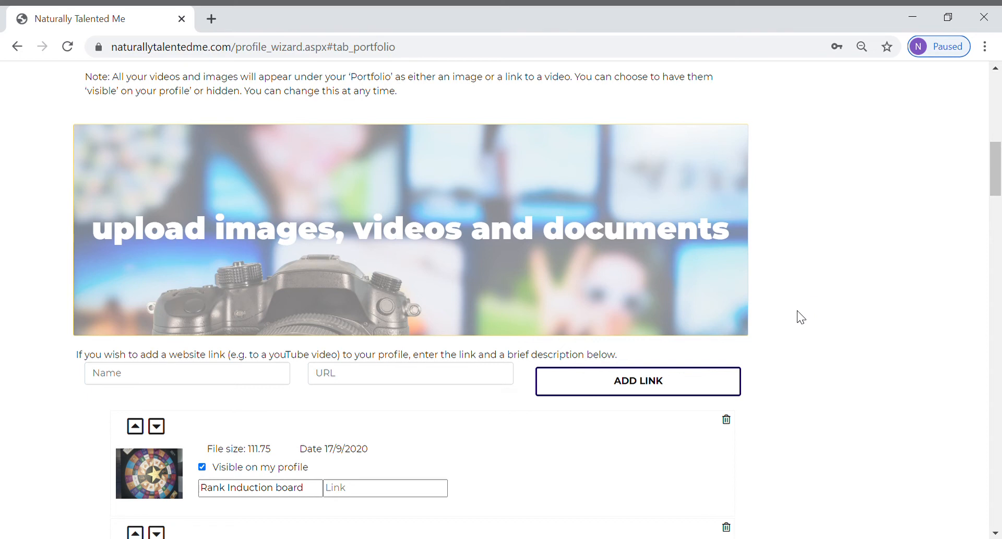
pyautogui.scroll(-6, 798, 311)
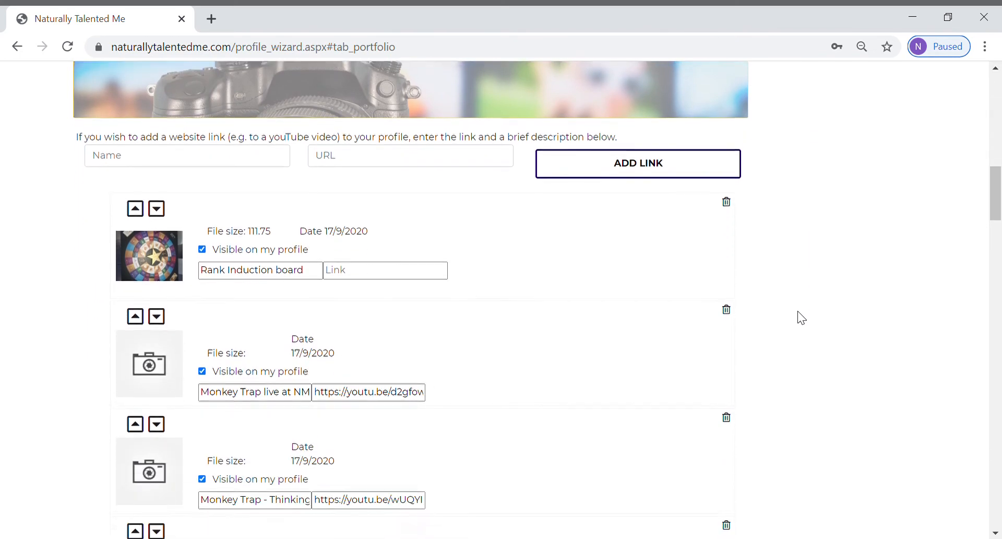
pyautogui.scroll(-1, 797, 312)
pyautogui.scroll(1, 798, 312)
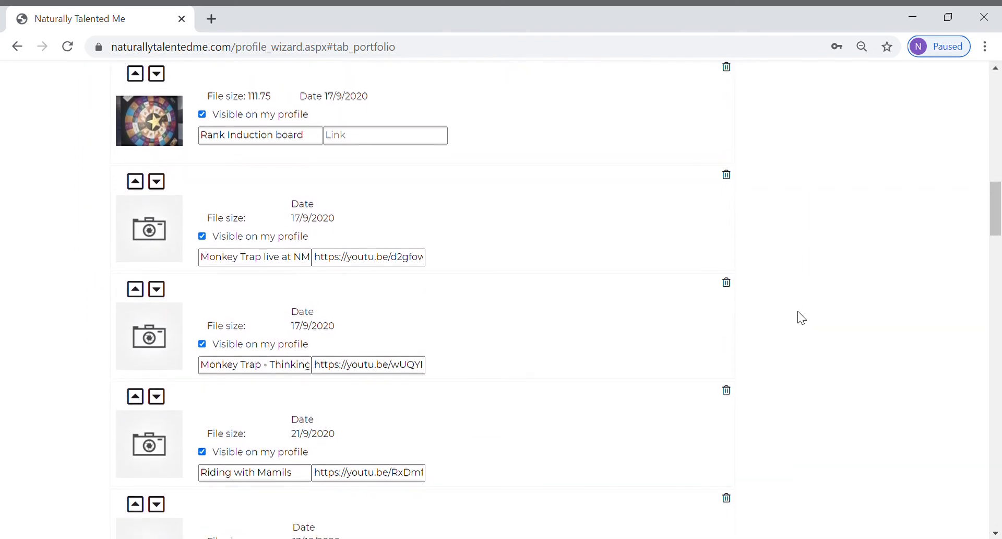
pyautogui.scroll(1, 802, 318)
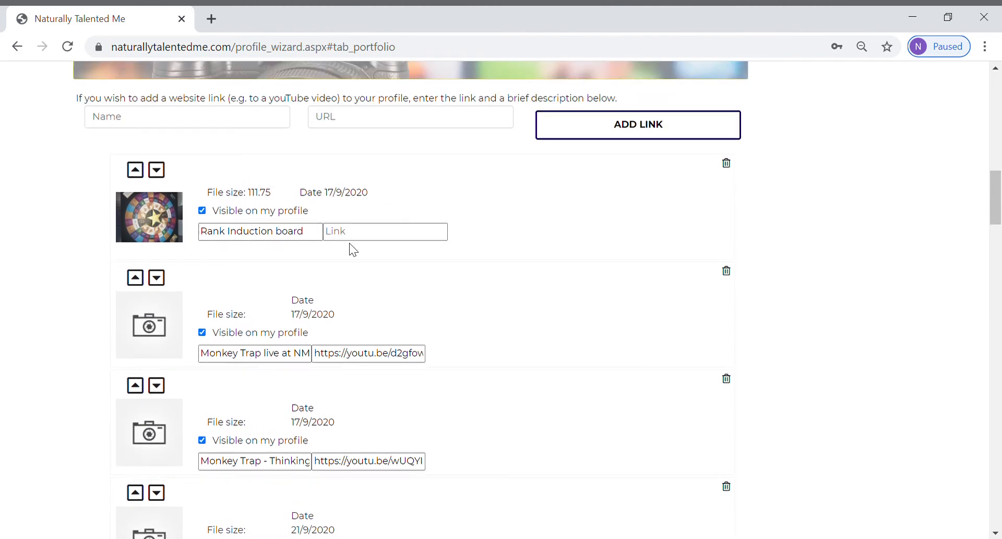
pyautogui.scroll(2, 604, 246)
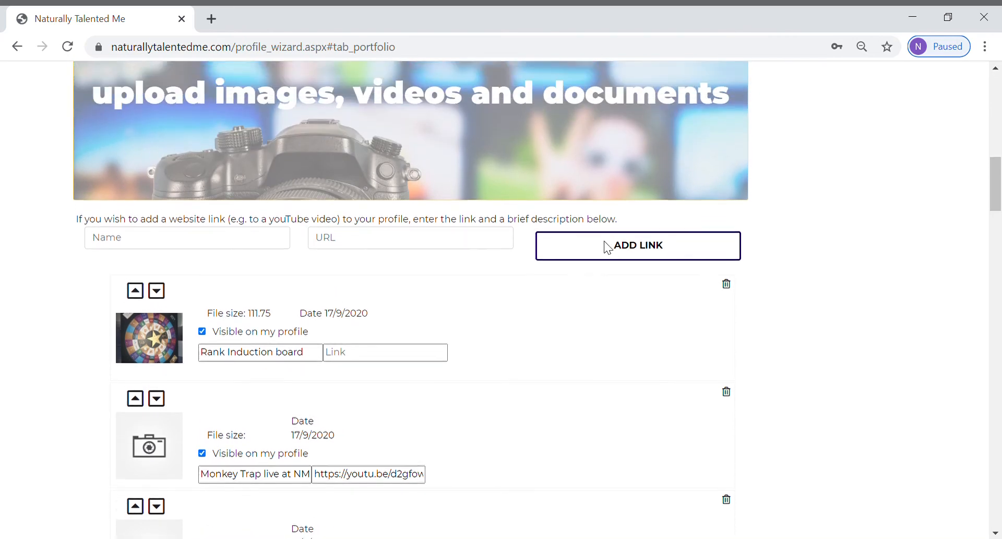
# Step: Continue from My Details / Documents to the My Experiences page
pyautogui.scroll(10, 604, 240)
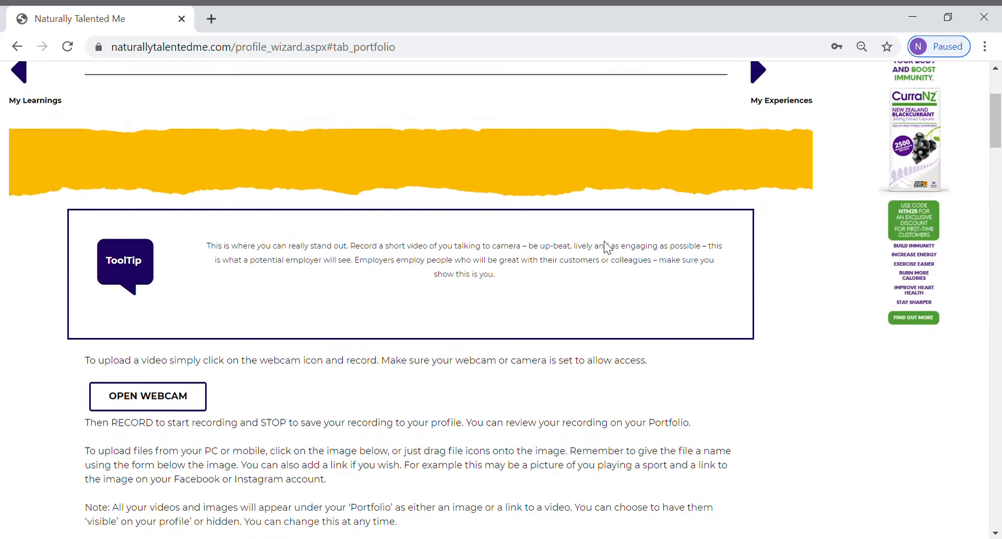
pyautogui.scroll(3, 603, 240)
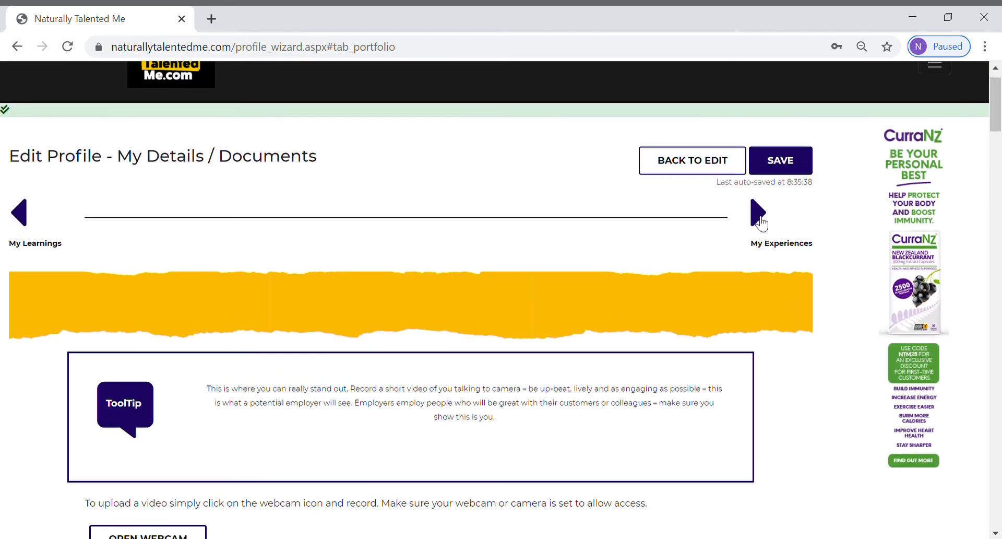
pyautogui.click(761, 223)
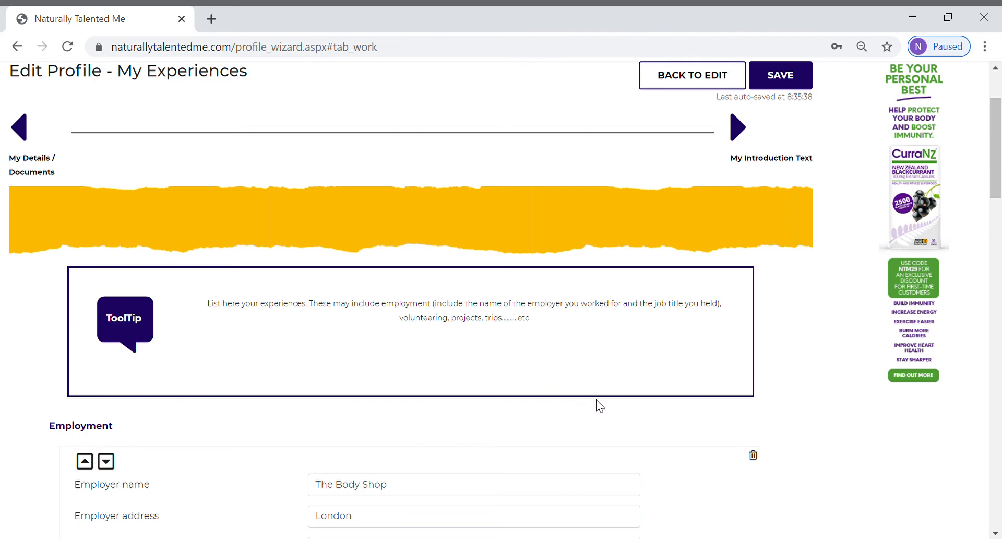
# Step: Examine the employment and Other Experience entries on the My Experiences page, including the options for adding new ones
pyautogui.scroll(-5, 599, 405)
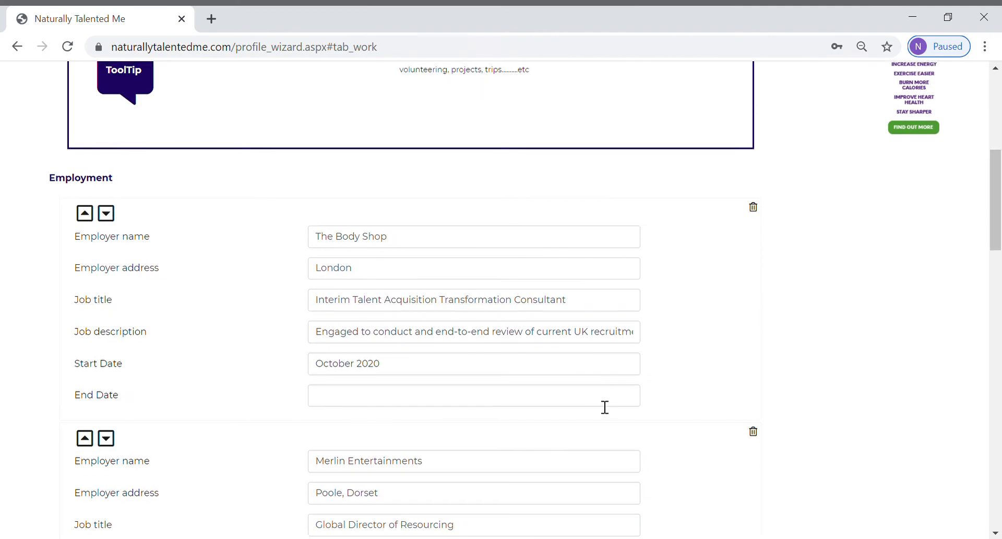
pyautogui.scroll(2, 604, 405)
pyautogui.scroll(-4, 605, 406)
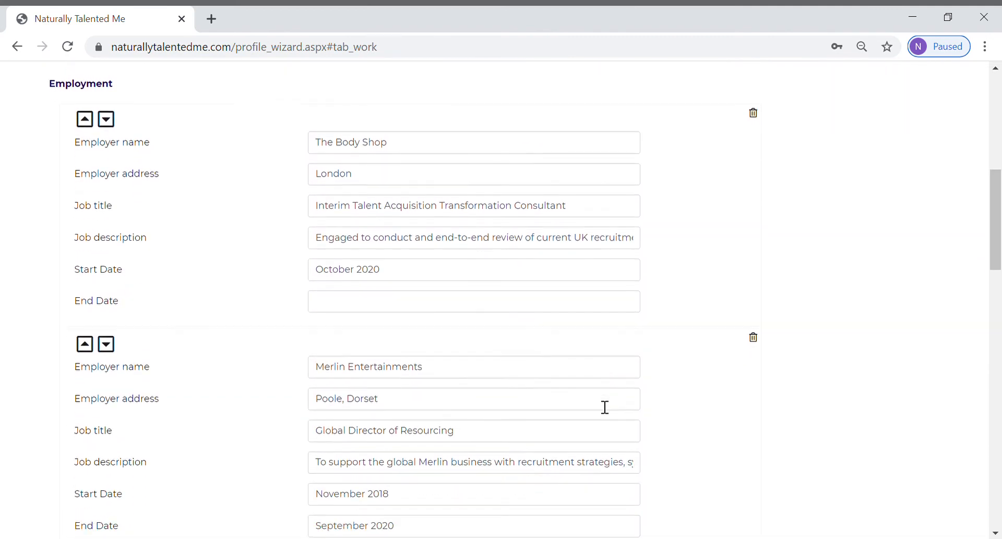
pyautogui.scroll(1, 606, 407)
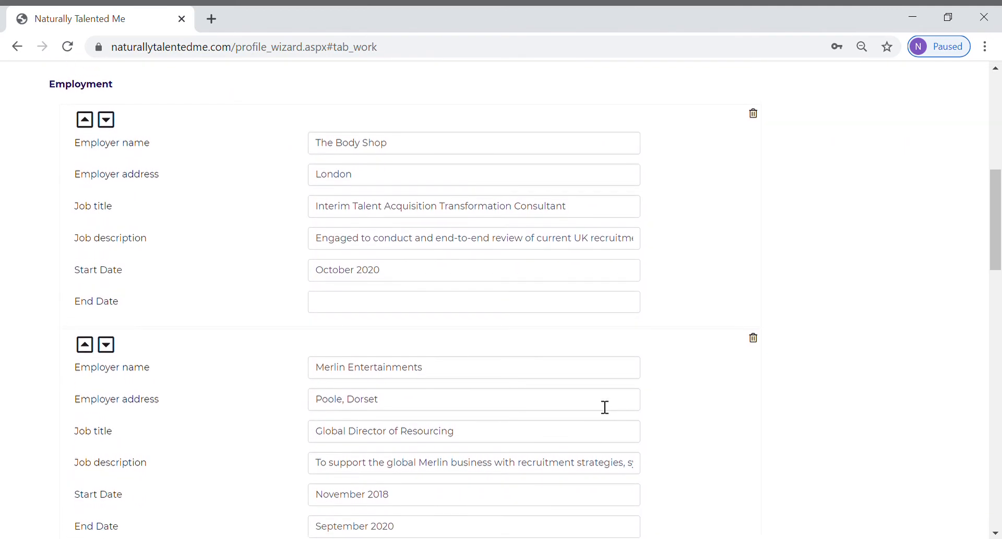
pyautogui.scroll(1, 605, 407)
pyautogui.scroll(-6, 600, 405)
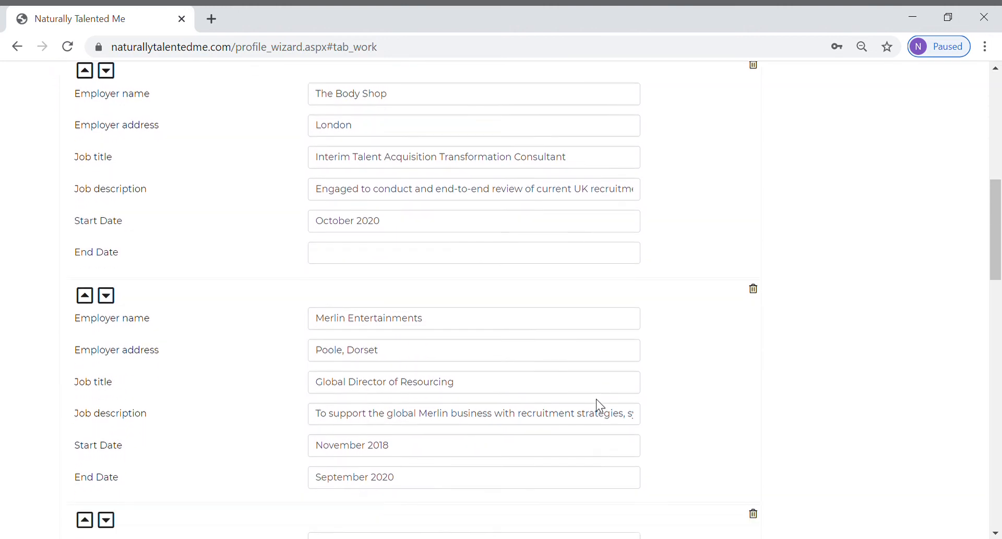
pyautogui.scroll(3, 601, 405)
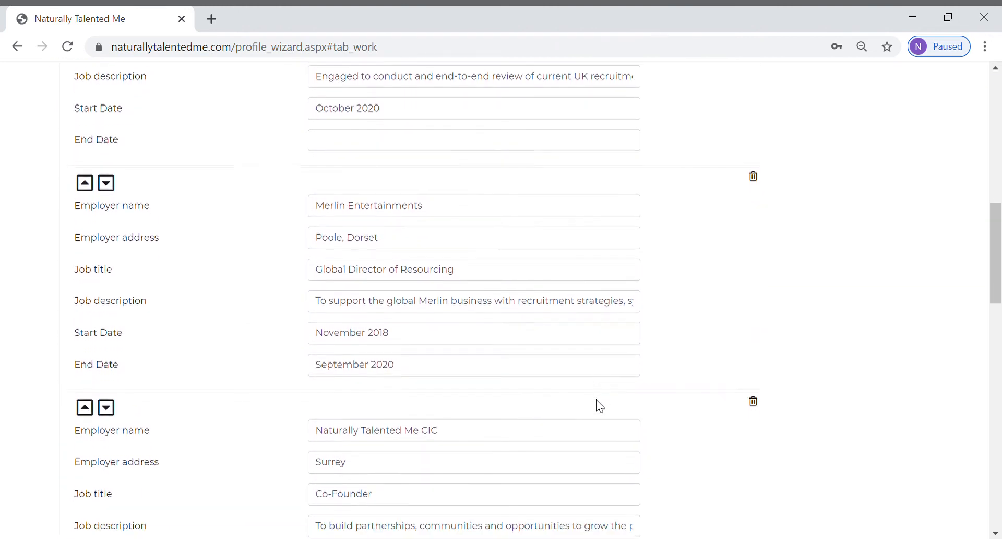
pyautogui.scroll(-6, 600, 405)
pyautogui.scroll(-3, 601, 406)
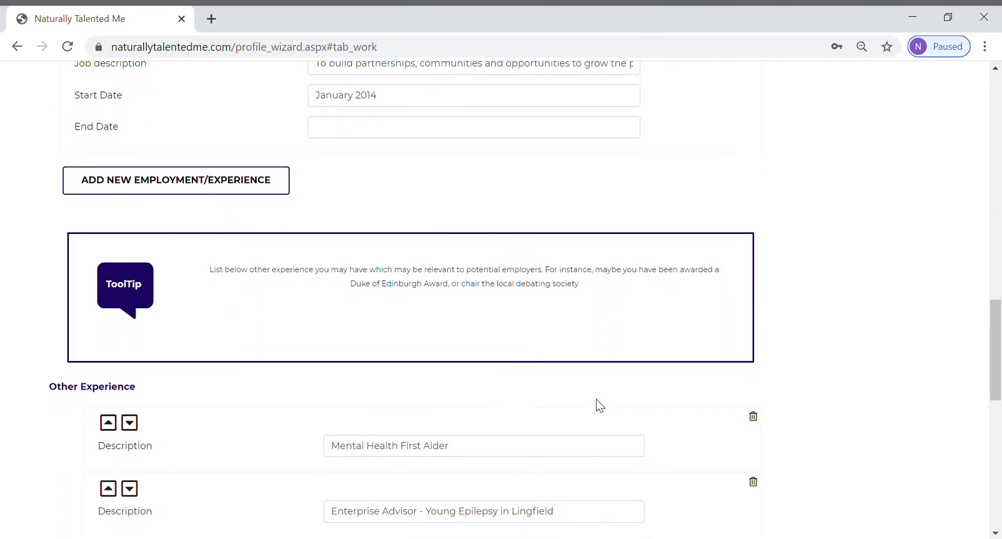
pyautogui.scroll(-2, 601, 405)
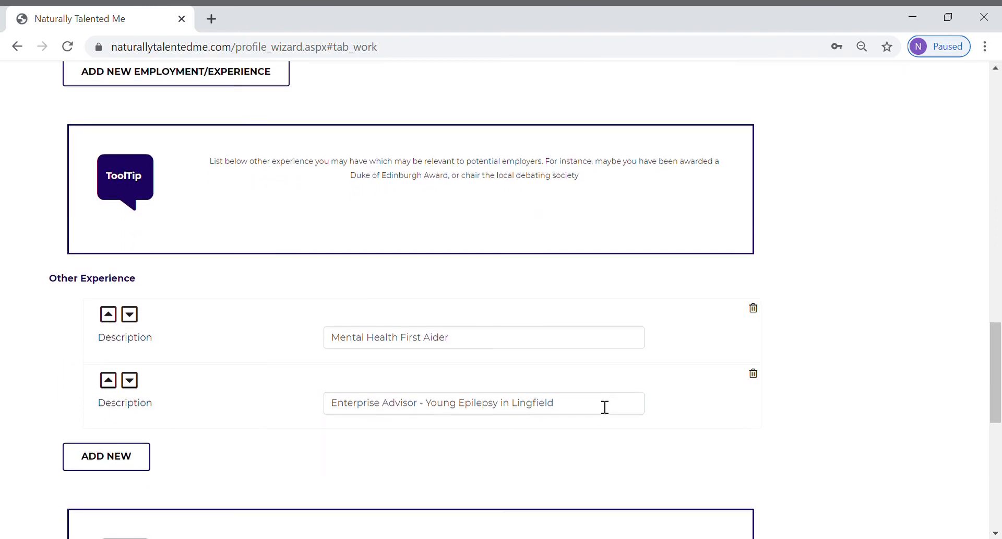
# Step: Continue from My Experiences to the My Introduction Text page
pyautogui.scroll(1, 605, 408)
pyautogui.scroll(10, 605, 407)
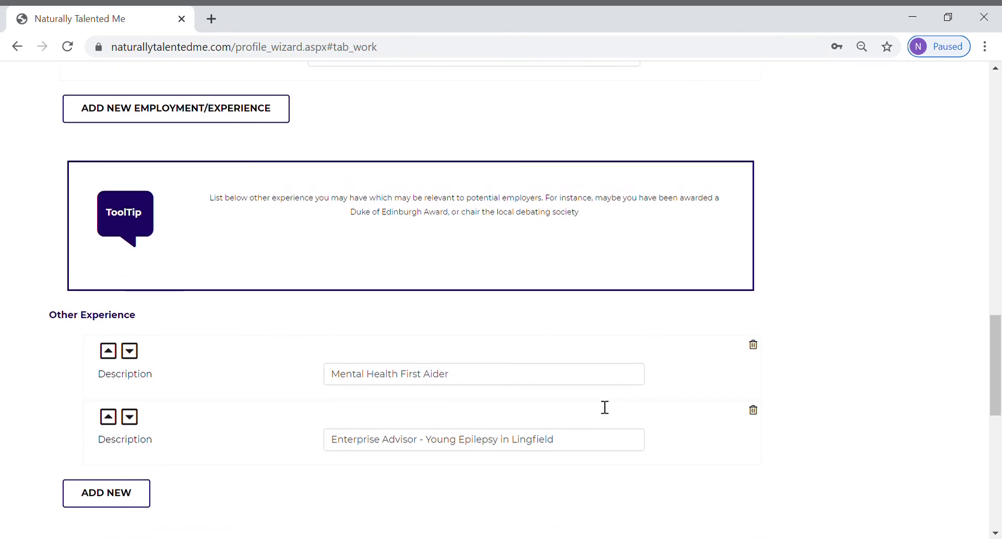
pyautogui.scroll(3, 605, 407)
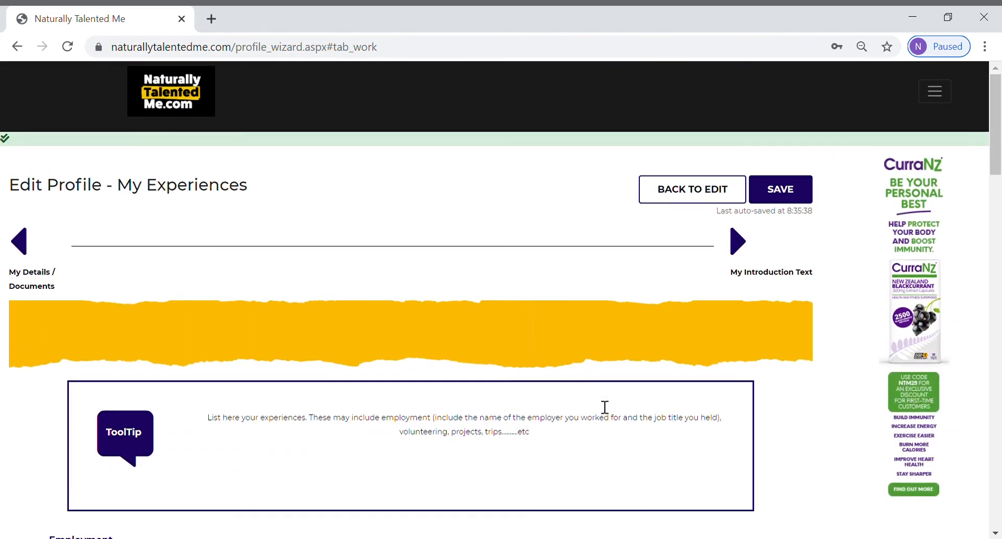
pyautogui.click(739, 241)
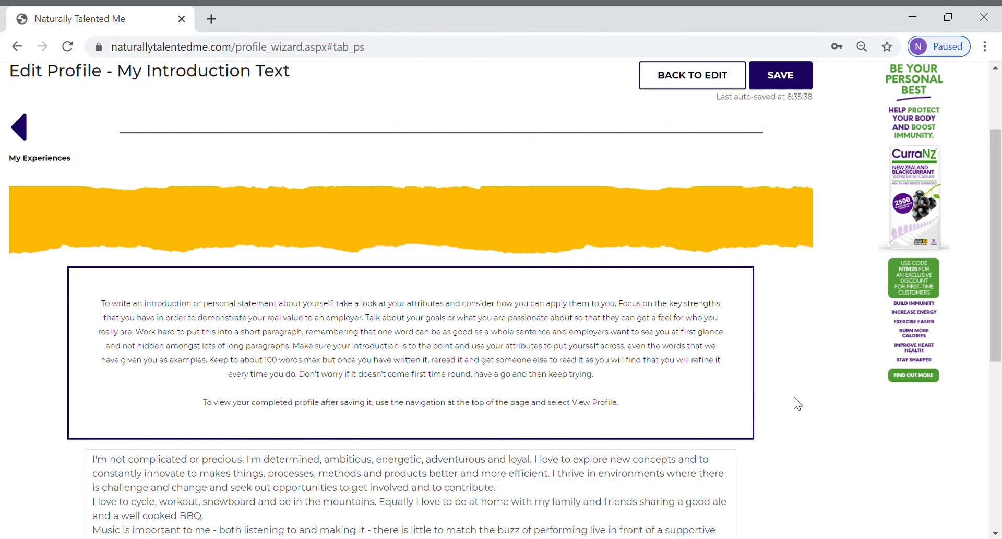
# Step: Review the introduction guidance and personal statement, submit the profile and close the save confirmation
pyautogui.scroll(-3, 798, 403)
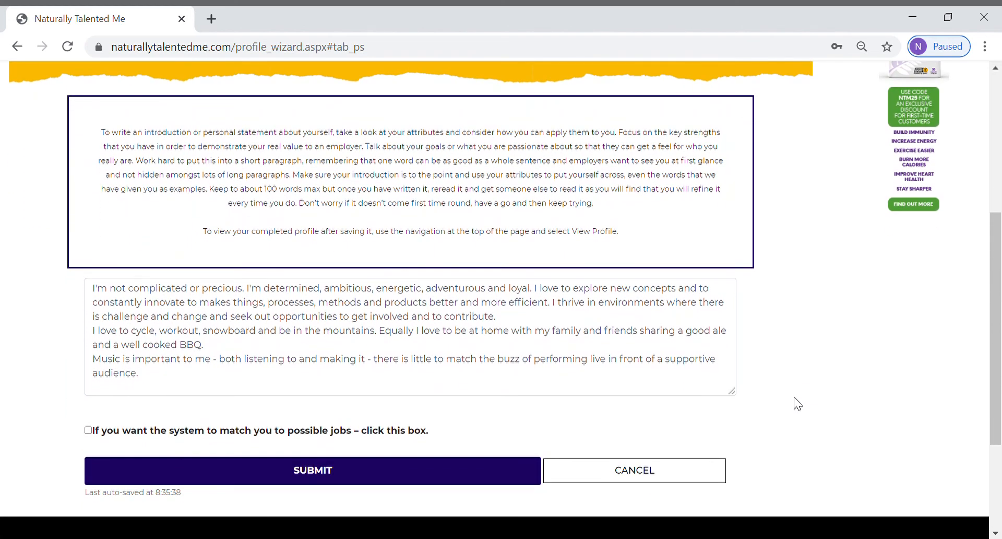
pyautogui.scroll(1, 798, 403)
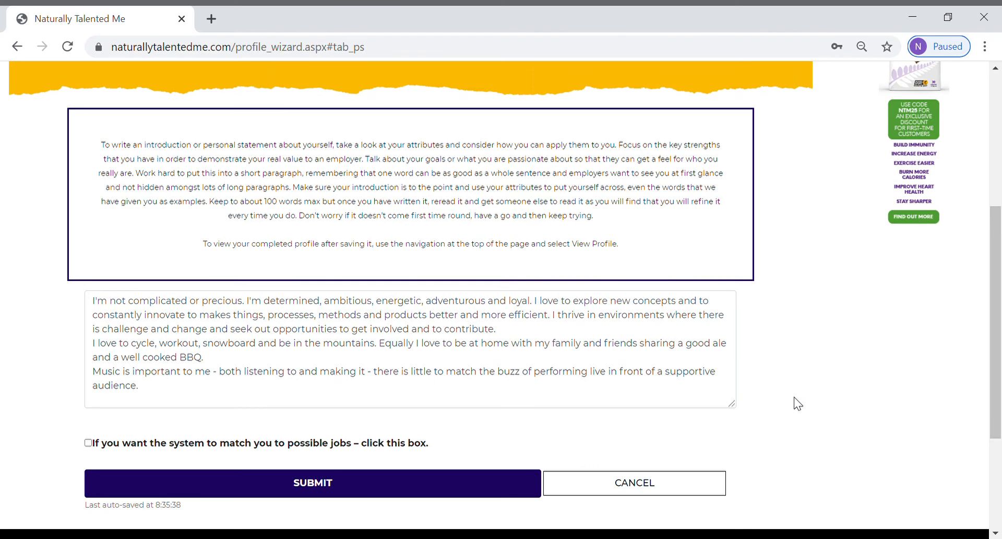
pyautogui.scroll(1, 798, 403)
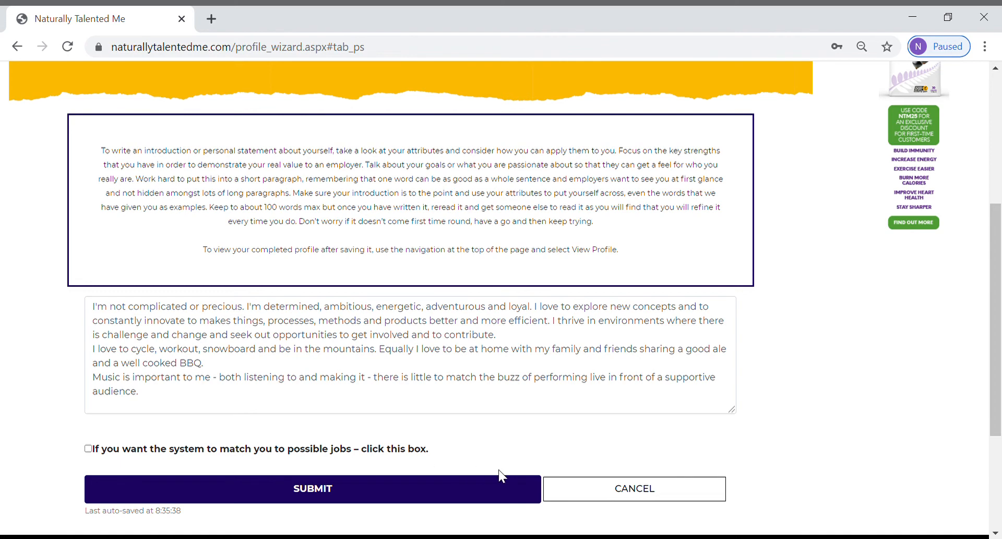
pyautogui.click(376, 499)
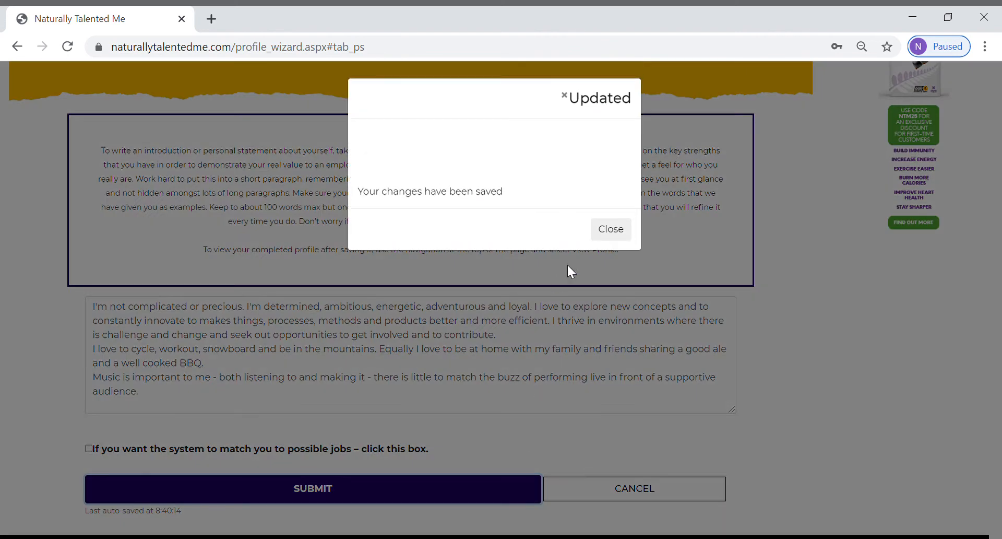
pyautogui.click(612, 232)
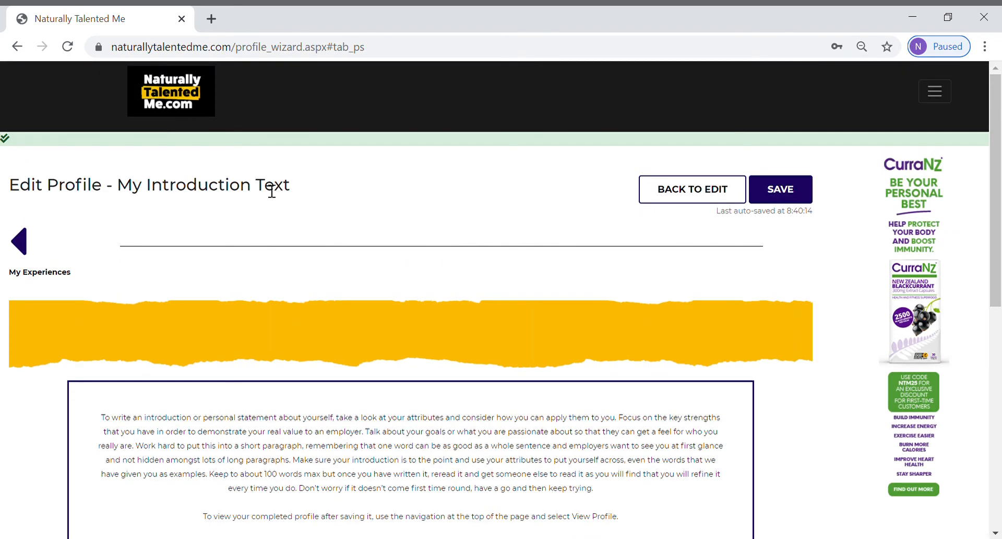
# Step: Return to the dashboard, open the ideas for improving the profile and postpone the suggested social media task
pyautogui.click(176, 92)
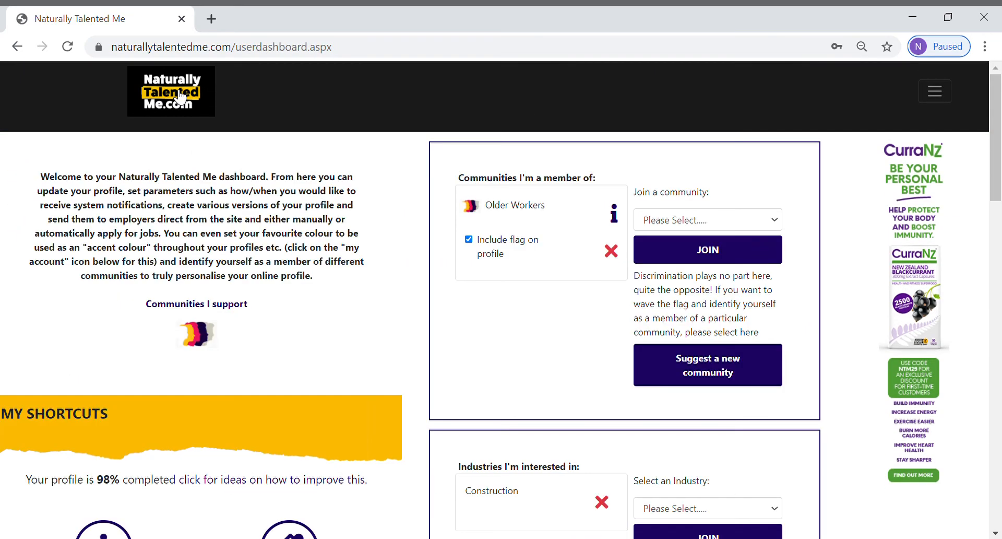
pyautogui.scroll(-3, 321, 302)
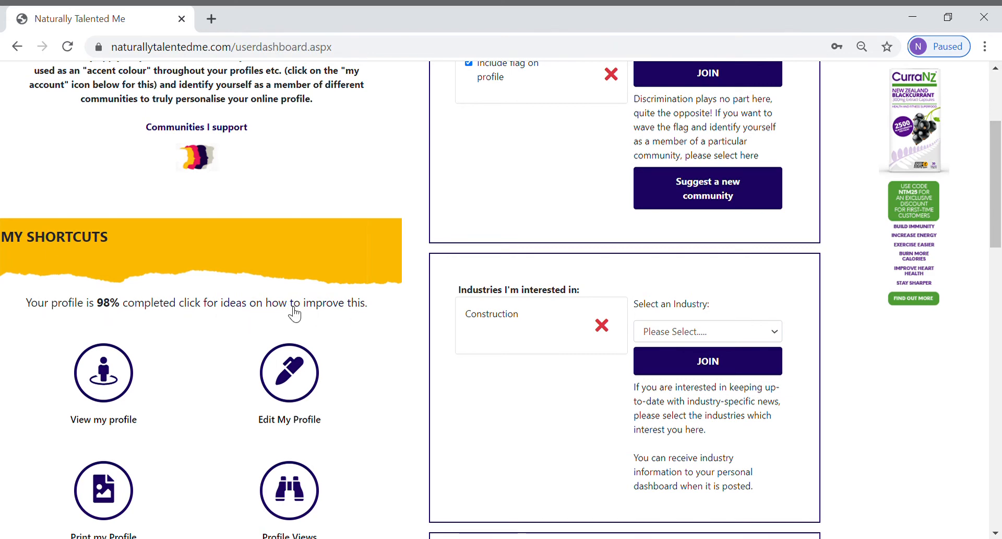
pyautogui.click(281, 311)
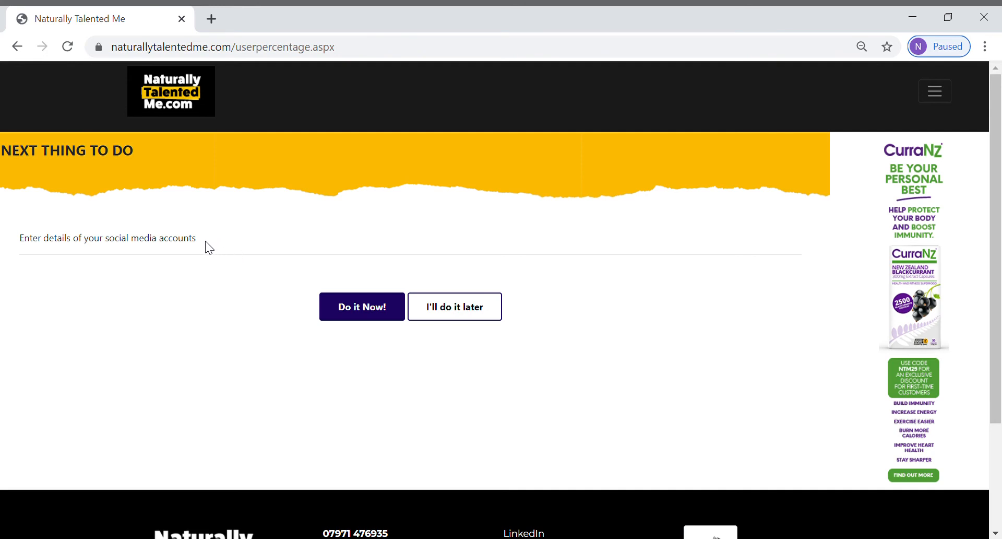
pyautogui.click(451, 309)
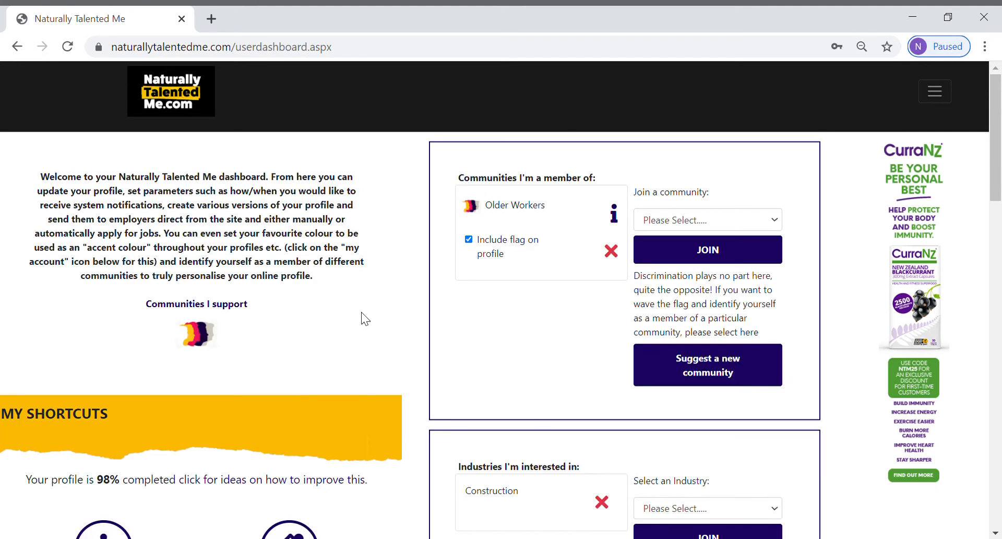
# Step: Open the completed profile and review the contact details, top natural talents, word cloud and personal profile statement
pyautogui.scroll(-5, 366, 318)
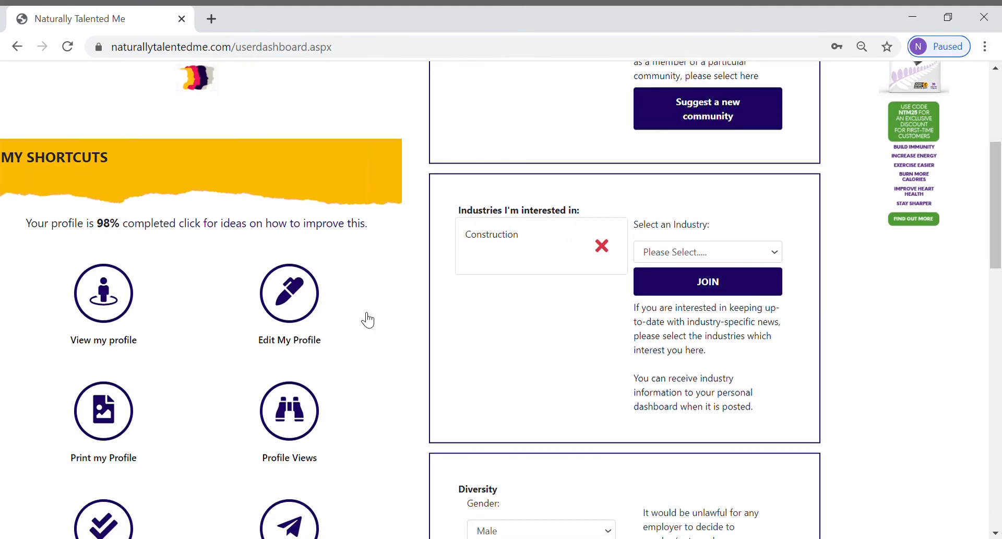
pyautogui.click(104, 298)
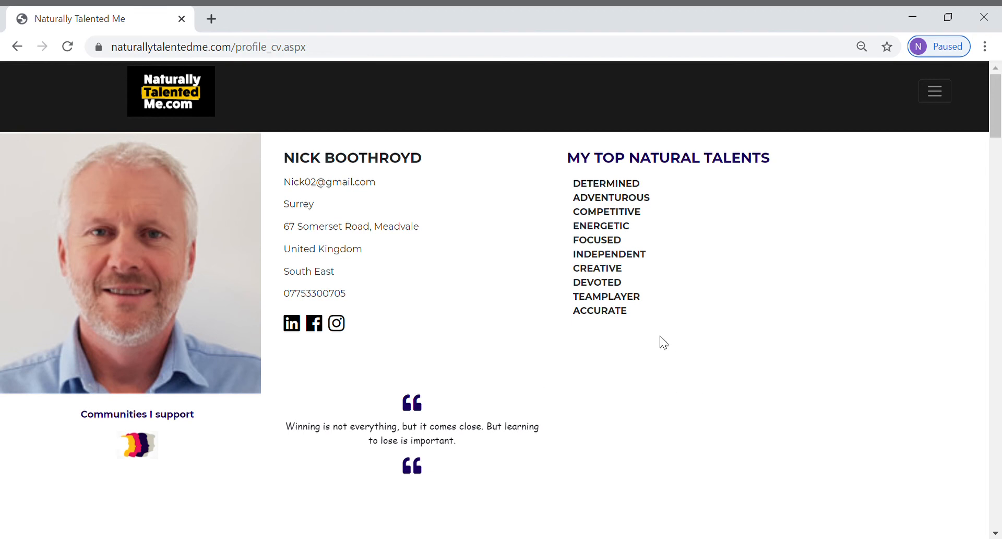
pyautogui.scroll(-3, 613, 394)
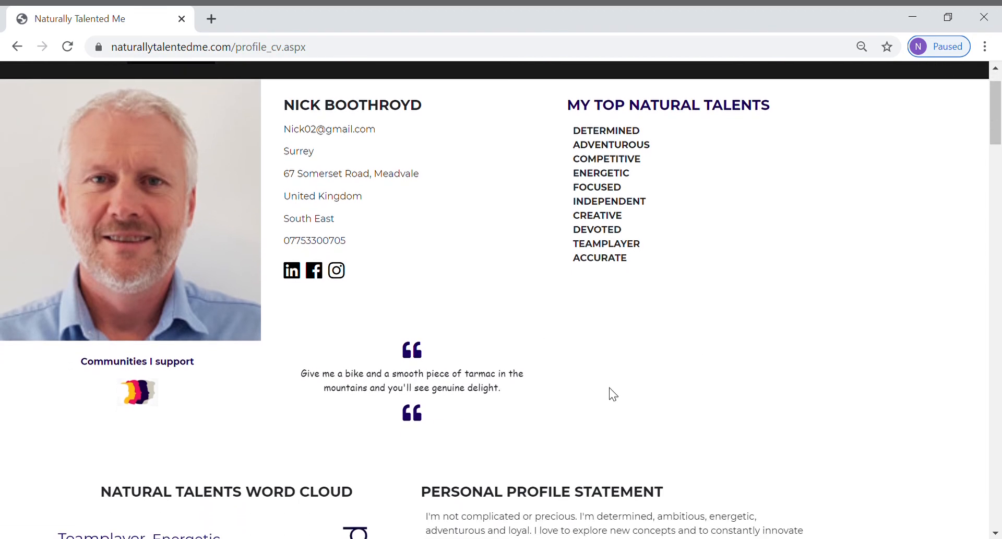
pyautogui.scroll(-2, 610, 395)
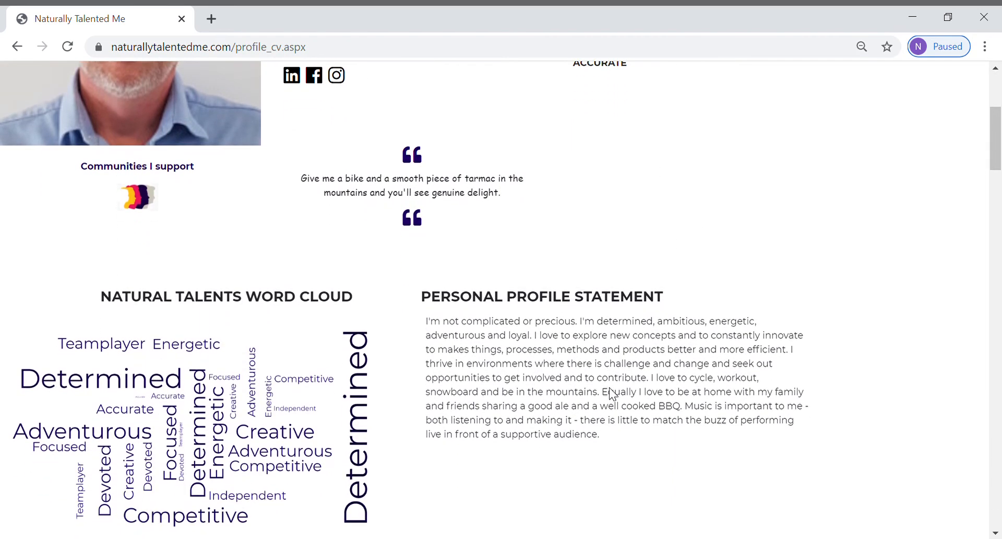
pyautogui.scroll(-2, 611, 395)
pyautogui.scroll(-2, 612, 394)
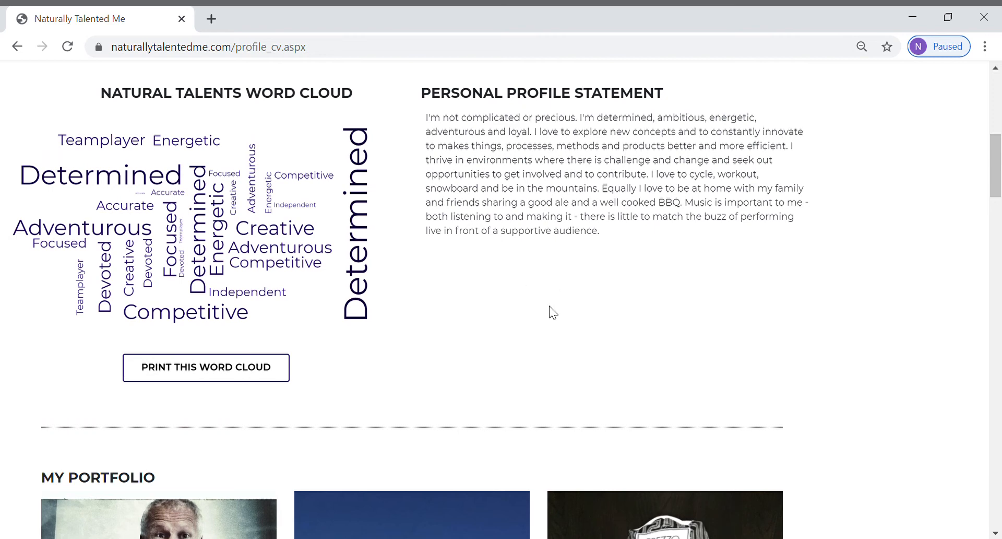
# Step: Browse to the next set of My Portfolio images and examine the videos and files / links sections below
pyautogui.scroll(-6, 550, 307)
pyautogui.scroll(-1, 554, 313)
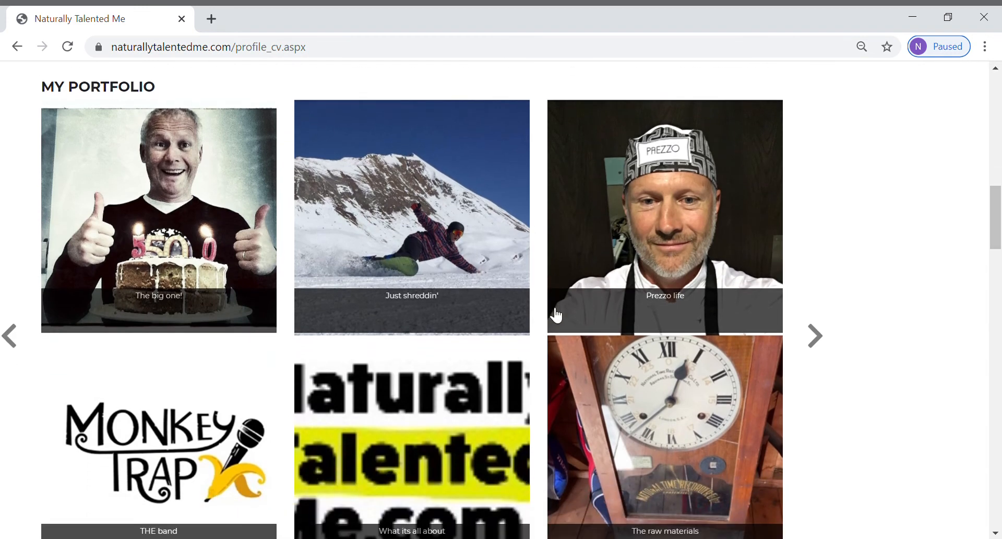
pyautogui.click(824, 338)
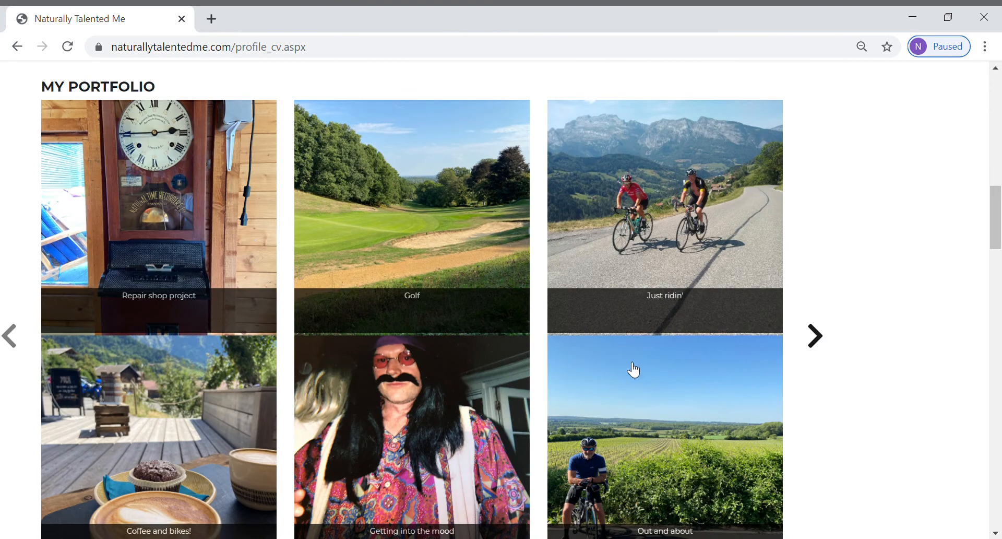
pyautogui.scroll(-4, 633, 369)
pyautogui.scroll(-7, 633, 369)
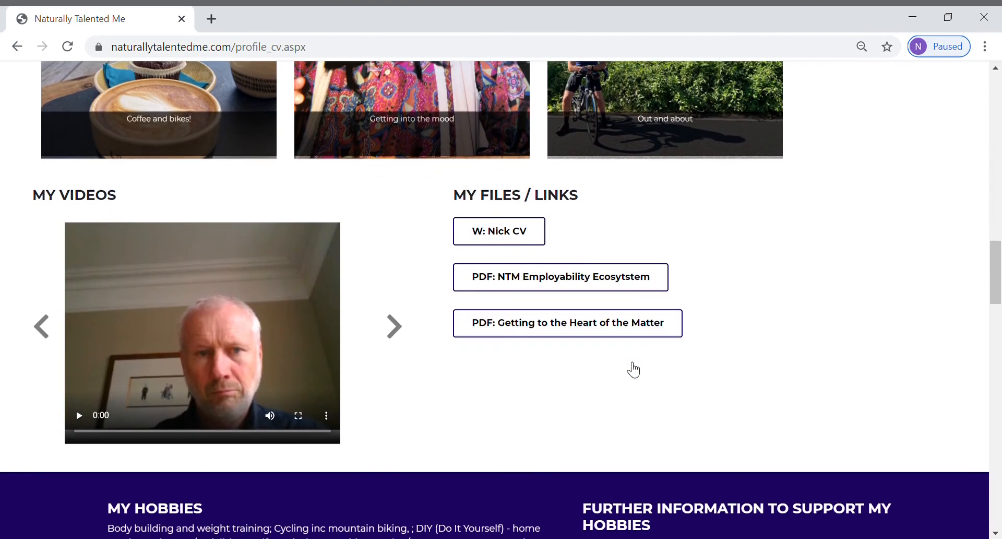
# Step: Browse forward through My Videos to the New Music Fest 2018 Monkey Trap video
pyautogui.scroll(-1, 628, 367)
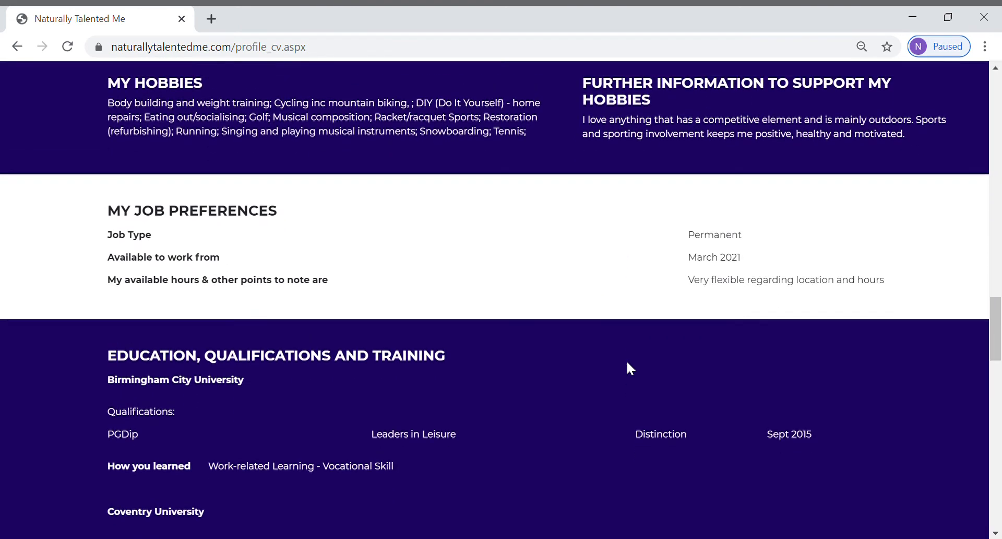
pyautogui.scroll(5, 629, 366)
pyautogui.click(401, 298)
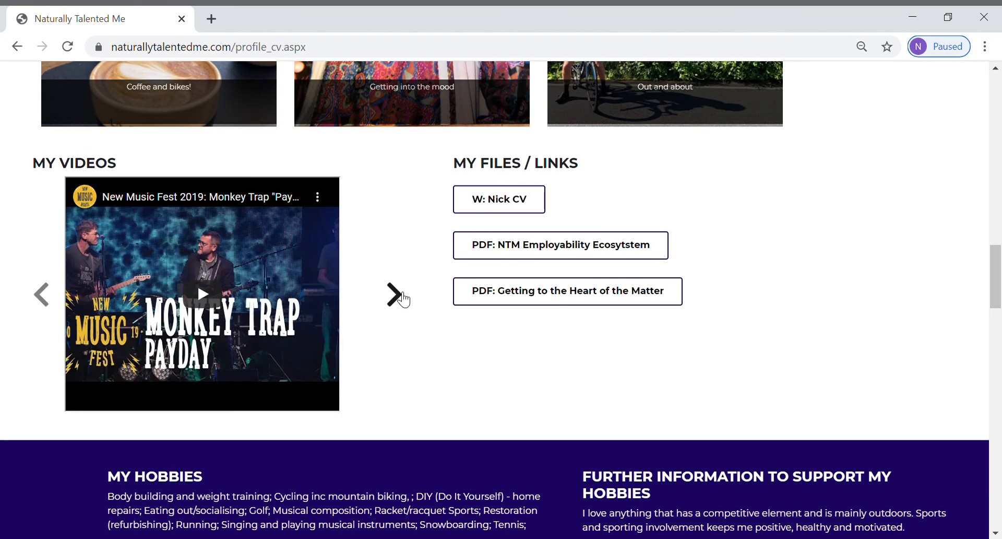
pyautogui.click(401, 297)
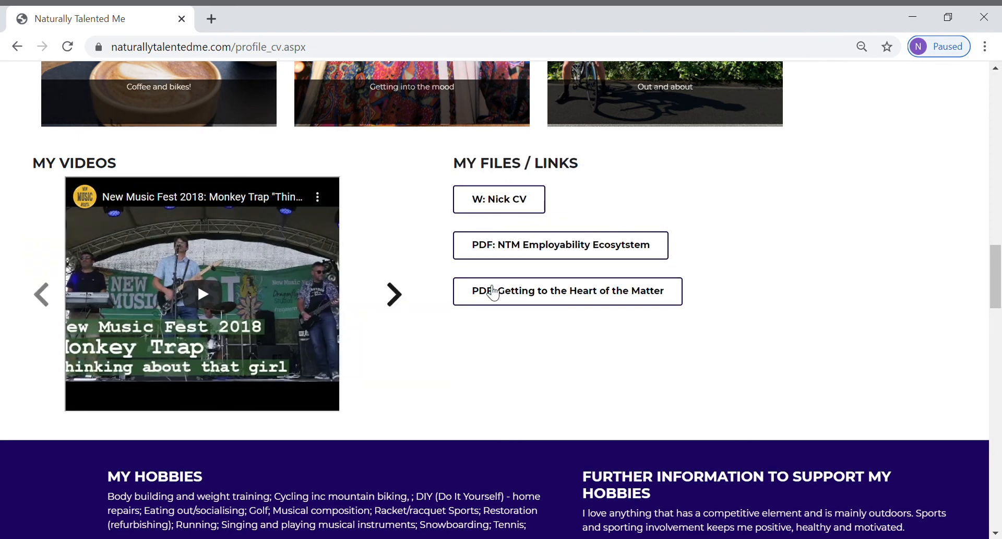
# Step: Review the profile's hobbies, job preferences, education and qualifications, and the start of the employment history
pyautogui.scroll(-6, 605, 357)
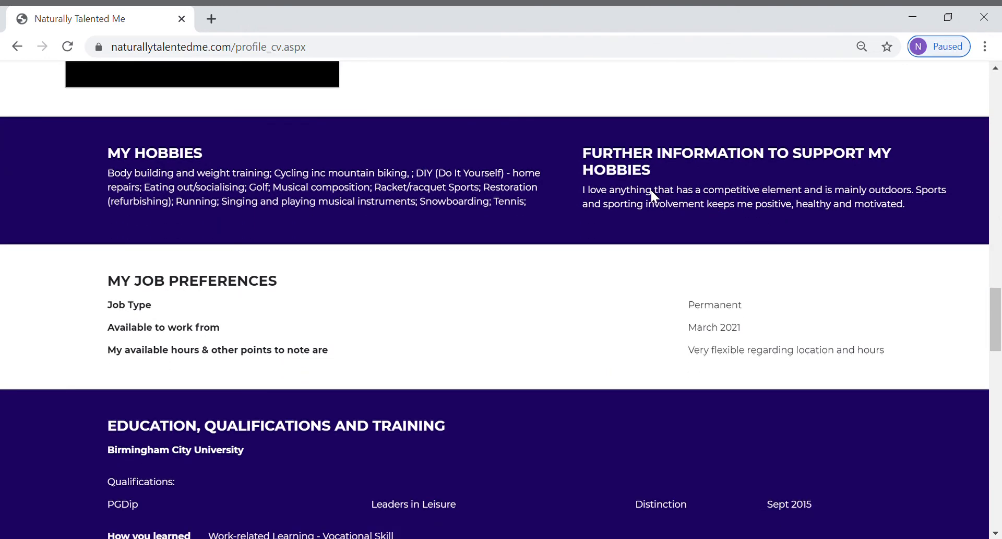
pyautogui.scroll(-4, 537, 337)
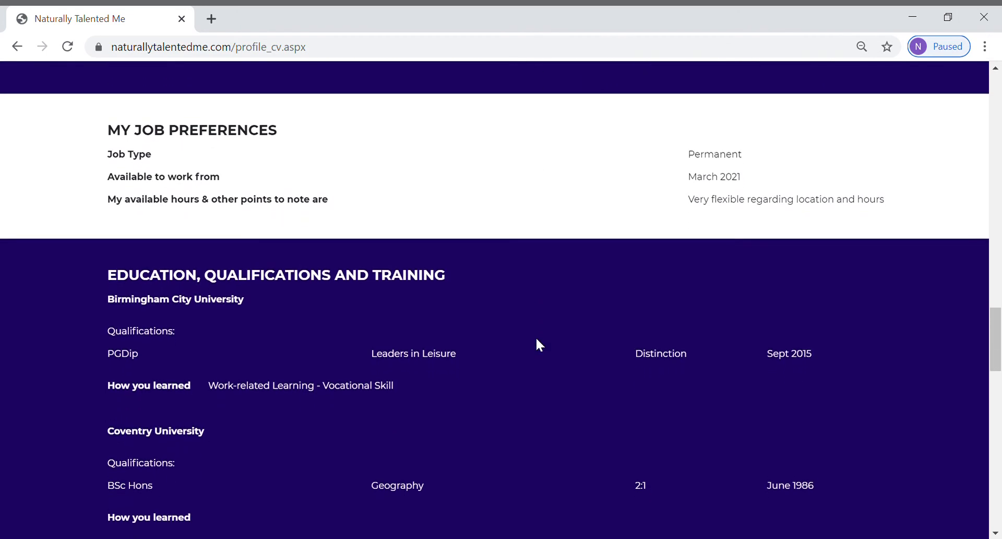
pyautogui.scroll(-3, 537, 338)
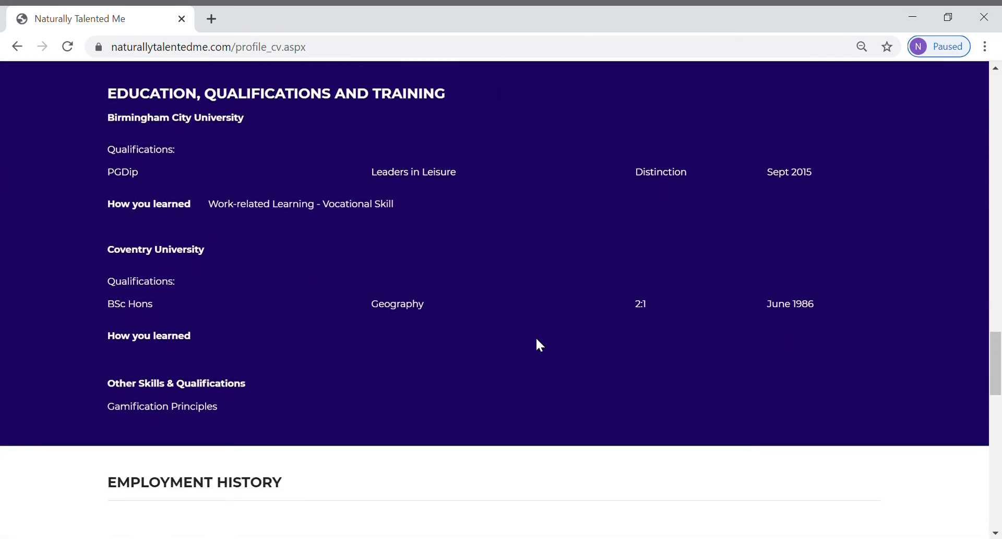
pyautogui.scroll(-4, 537, 338)
pyautogui.scroll(4, 537, 338)
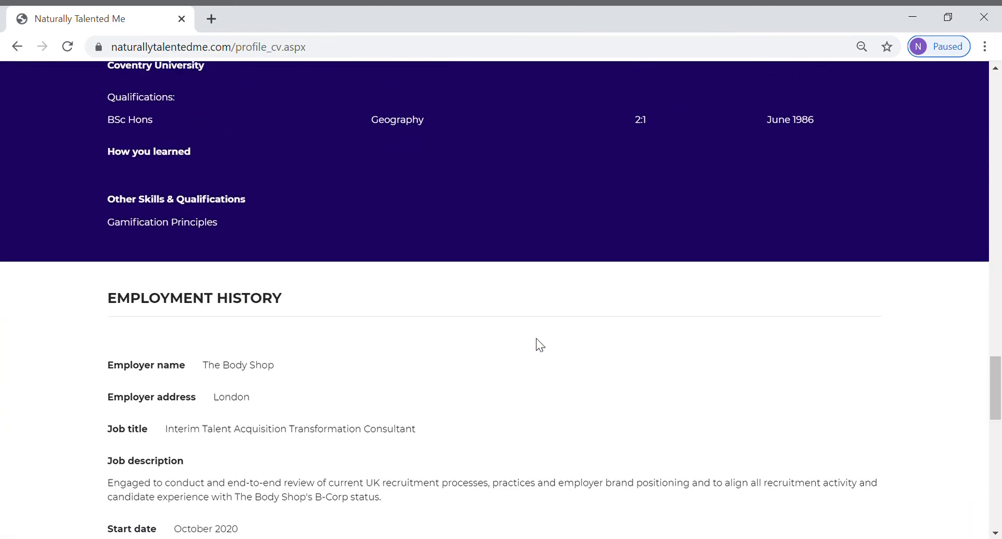
pyautogui.scroll(20, 537, 338)
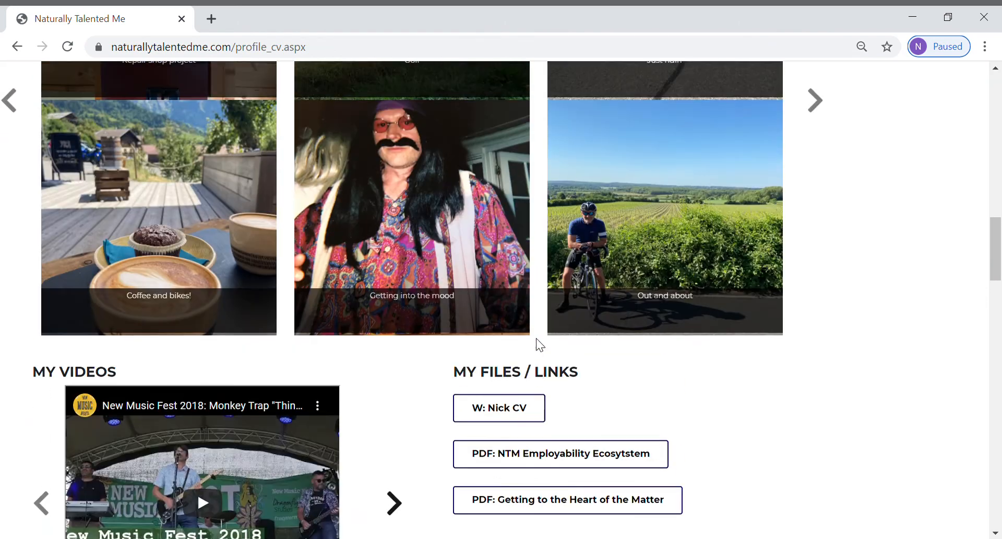
pyautogui.scroll(4, 539, 345)
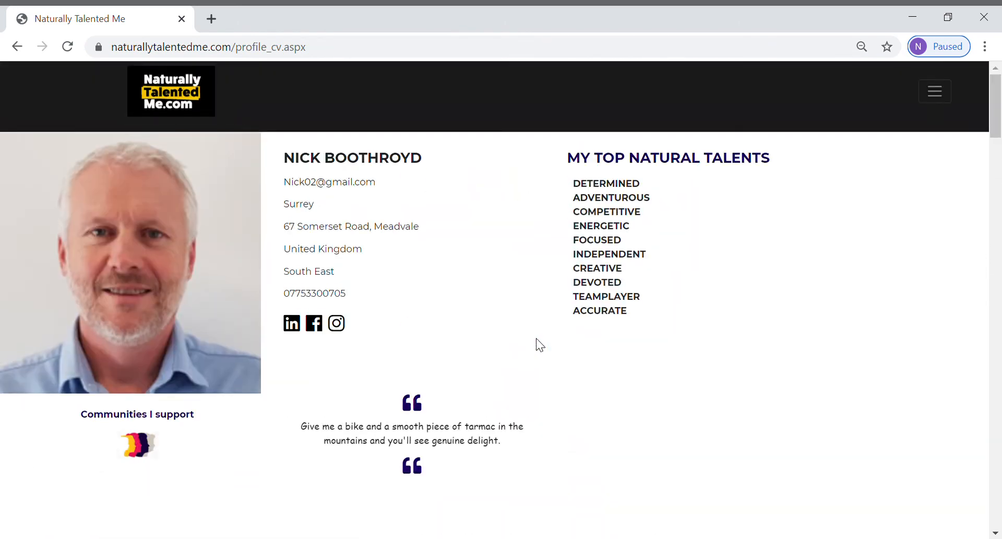
# Step: Return to the dashboard and look over the shortcuts, diversity details and My Availability options
pyautogui.click(169, 97)
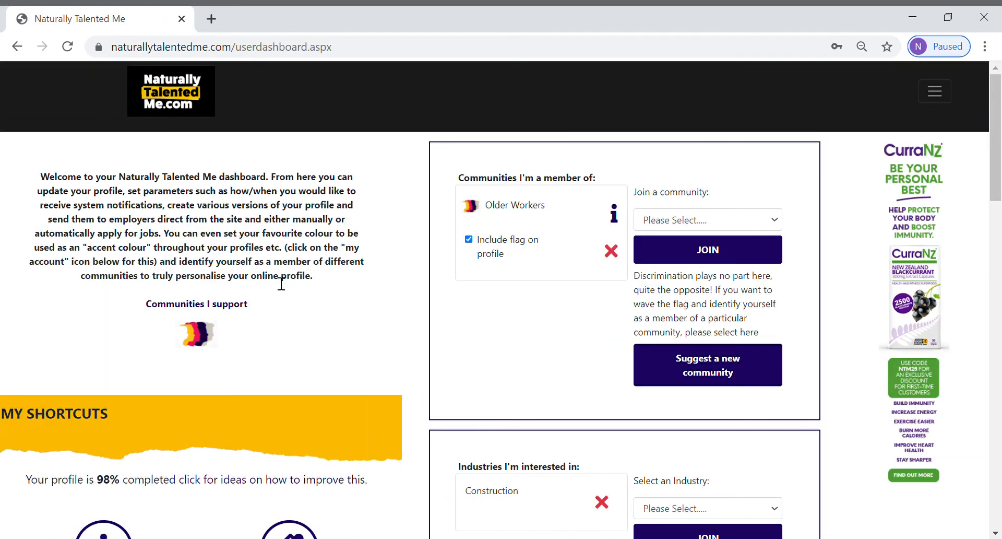
pyautogui.scroll(-3, 307, 345)
pyautogui.scroll(-8, 311, 346)
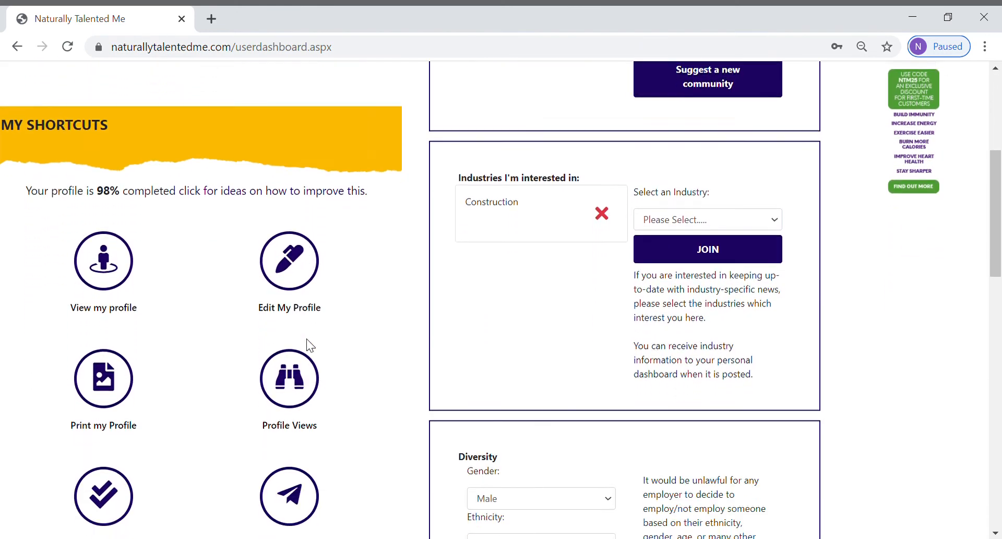
pyautogui.scroll(-3, 311, 346)
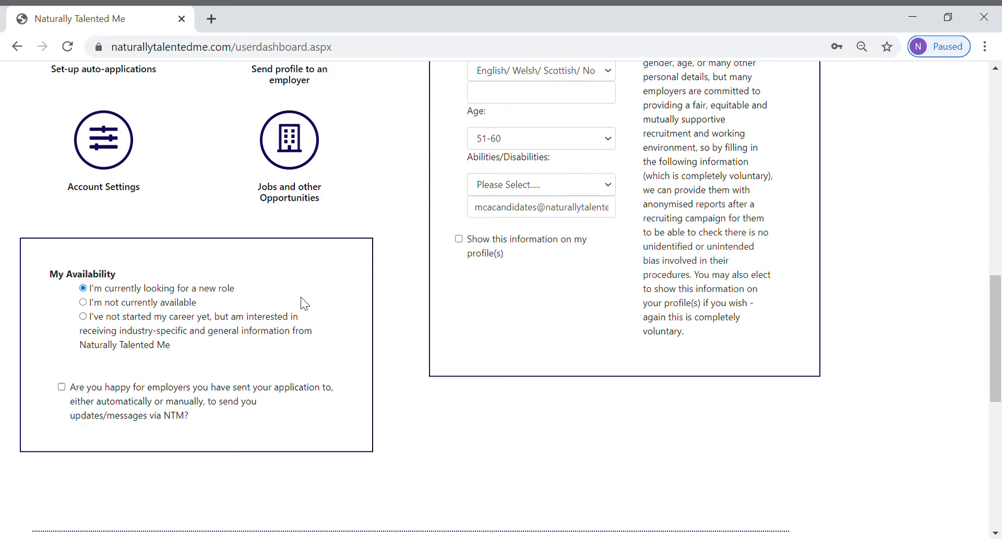
pyautogui.scroll(10, 301, 297)
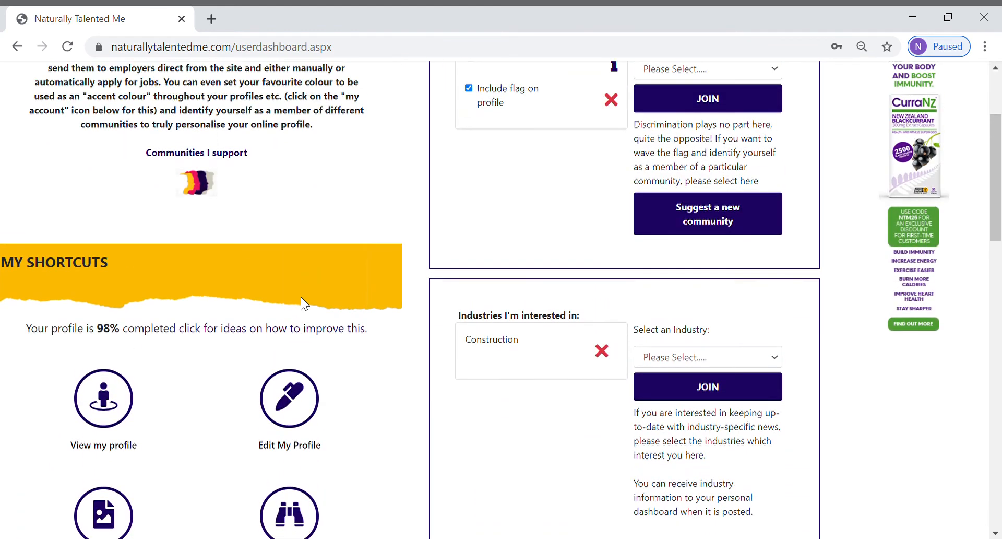
pyautogui.scroll(3, 301, 297)
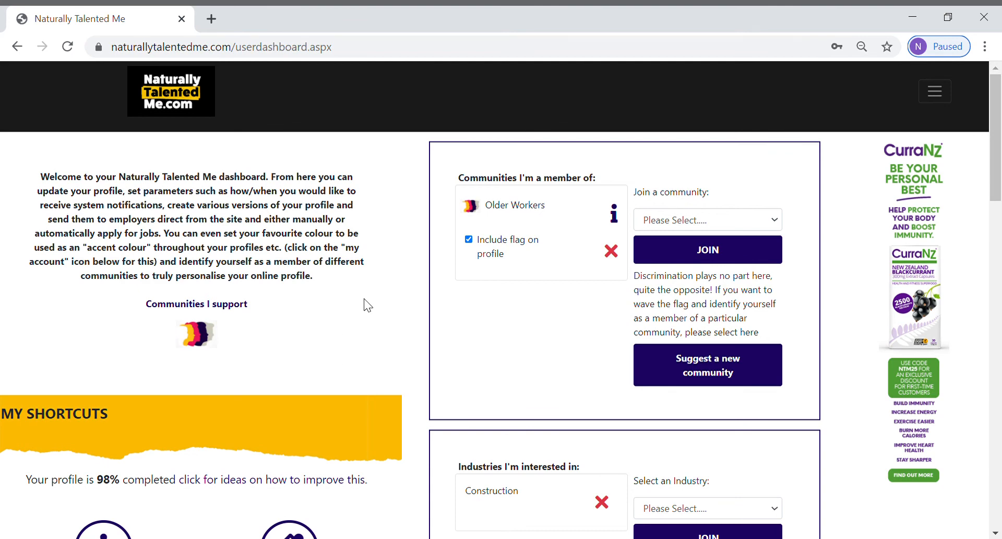
# Step: Check the Older Workers community flag, its option to include it on the profile, and the communities available to join
pyautogui.moveTo(209, 332)
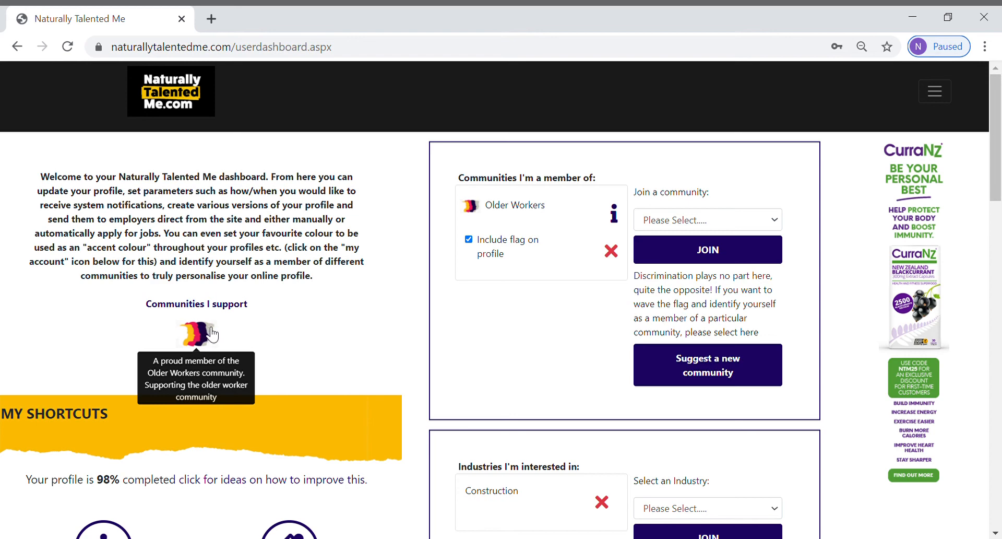
pyautogui.click(469, 241)
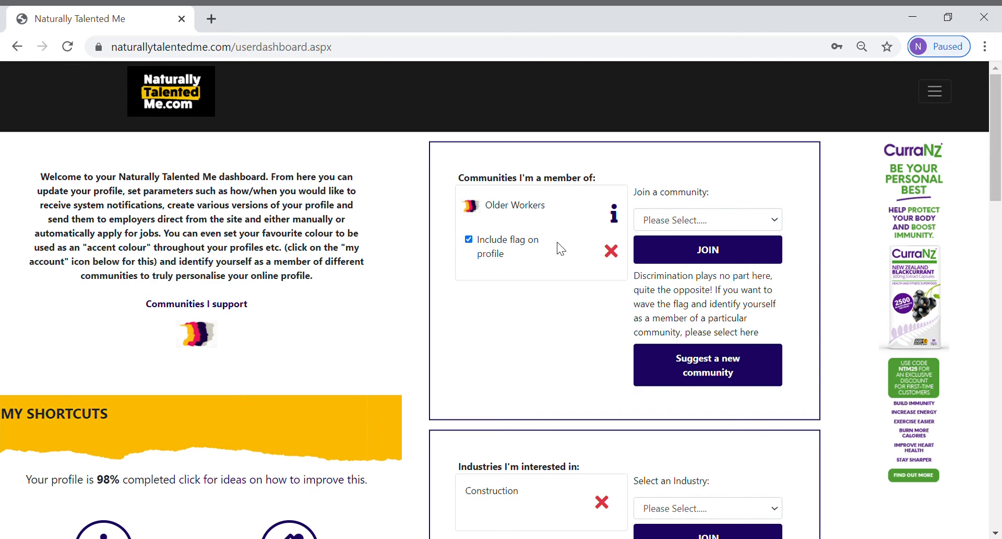
pyautogui.click(777, 218)
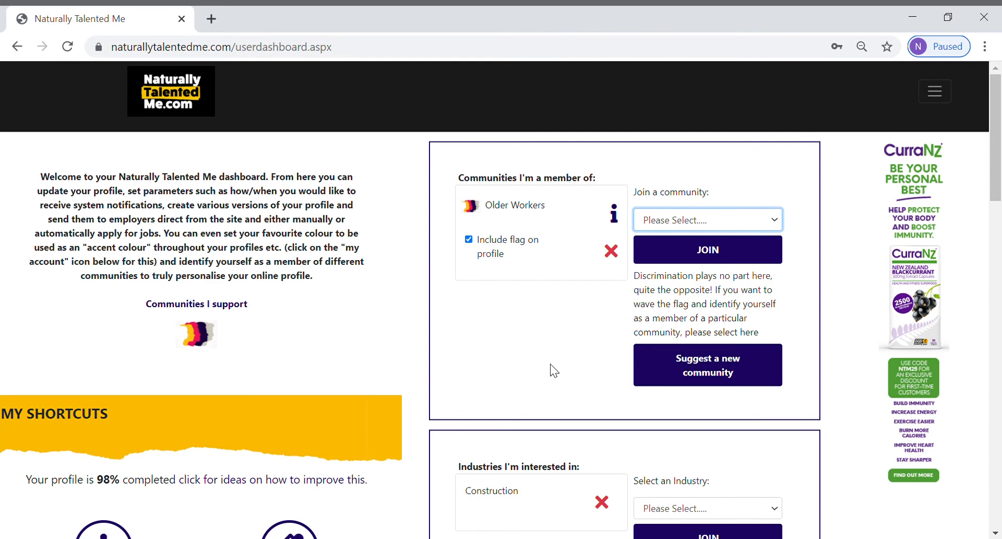
# Step: Check the industries available under Industries I'm interested in and the Latest Messages and Latest News sections
pyautogui.scroll(-5, 555, 370)
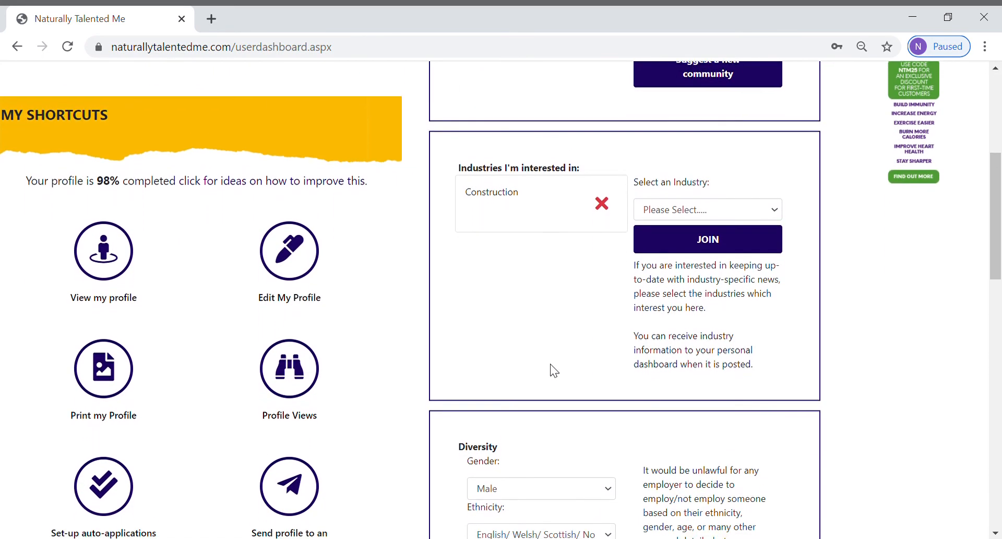
pyautogui.scroll(1, 555, 370)
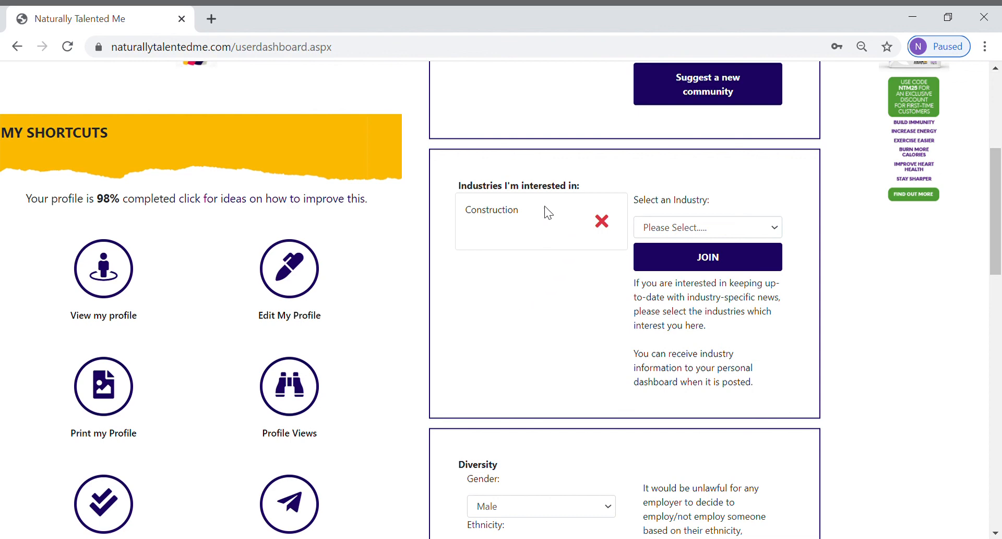
pyautogui.click(775, 225)
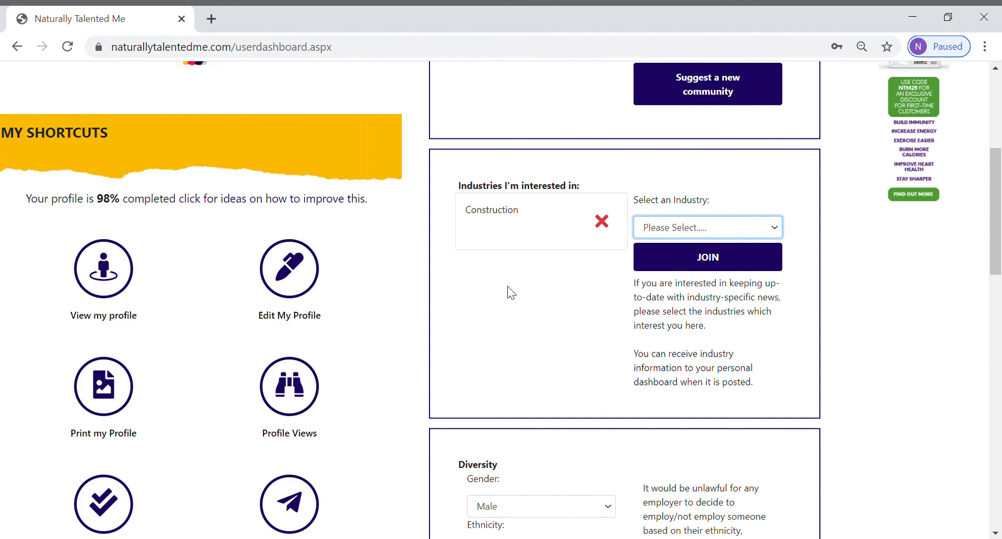
pyautogui.scroll(-15, 500, 304)
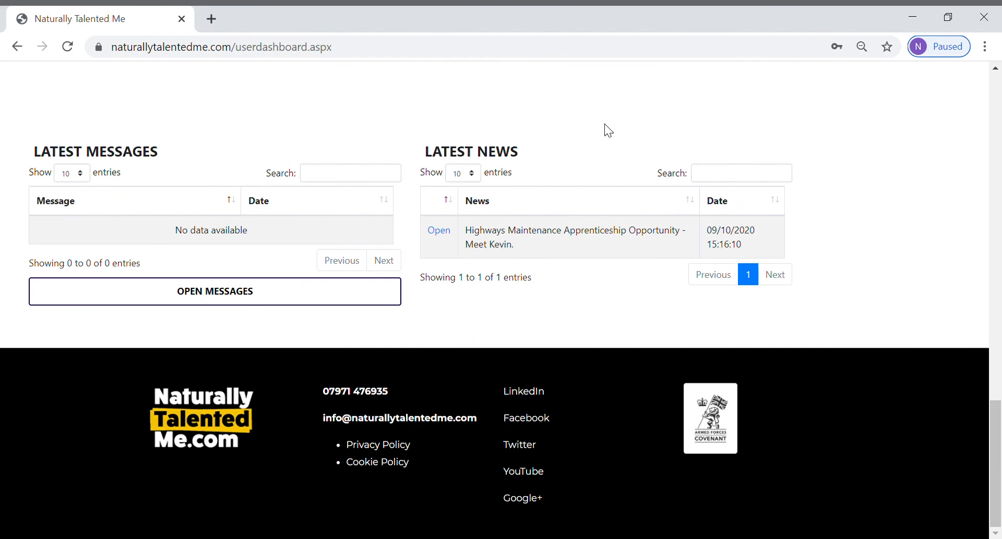
pyautogui.scroll(12, 609, 131)
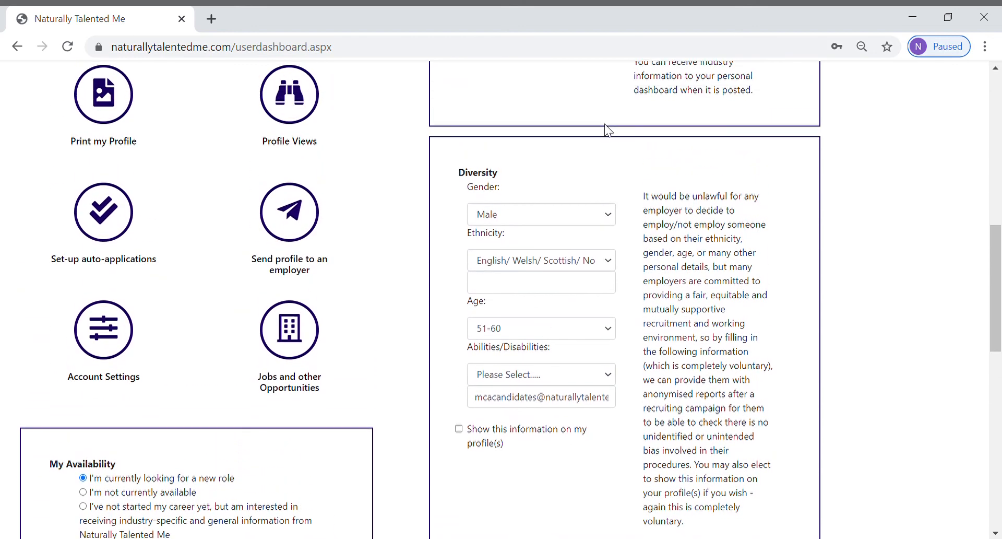
pyautogui.scroll(6, 609, 130)
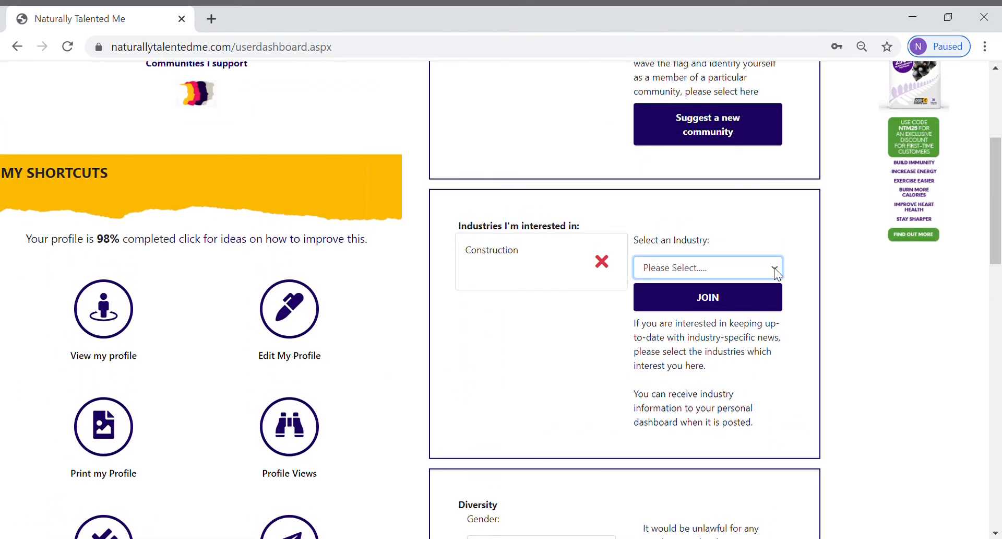
# Step: Examine the voluntary Diversity fields and the option to show this information on the profile
pyautogui.scroll(-8, 547, 343)
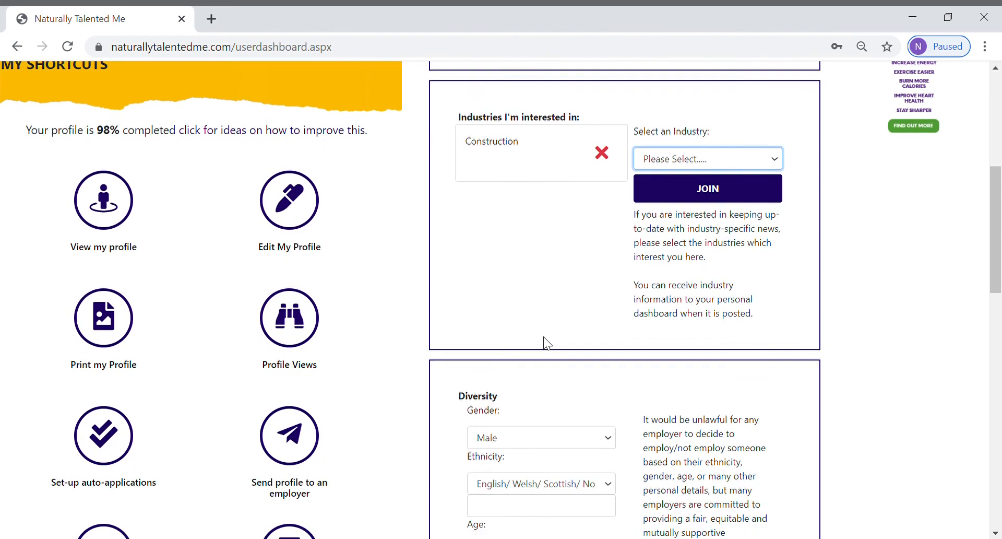
pyautogui.scroll(1, 547, 343)
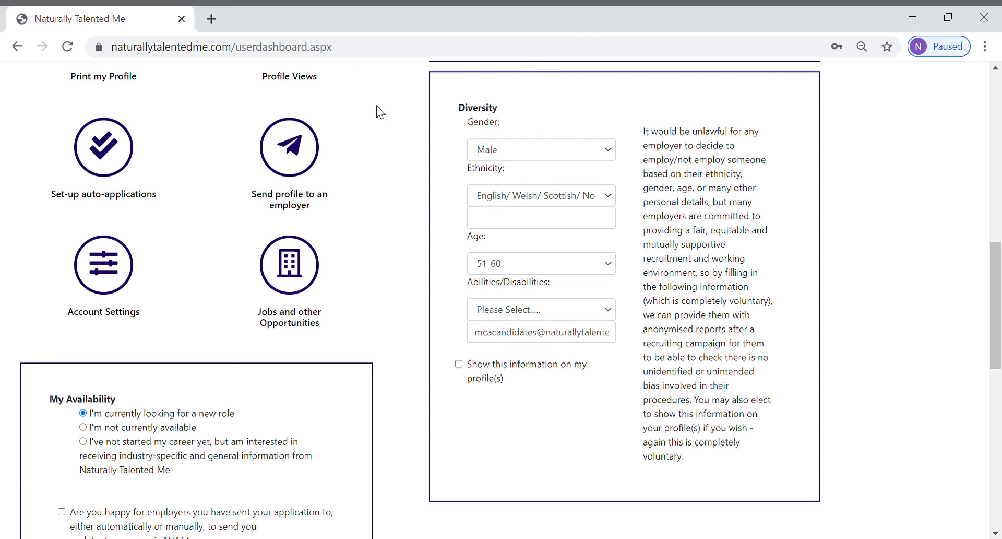
pyautogui.scroll(1, 380, 112)
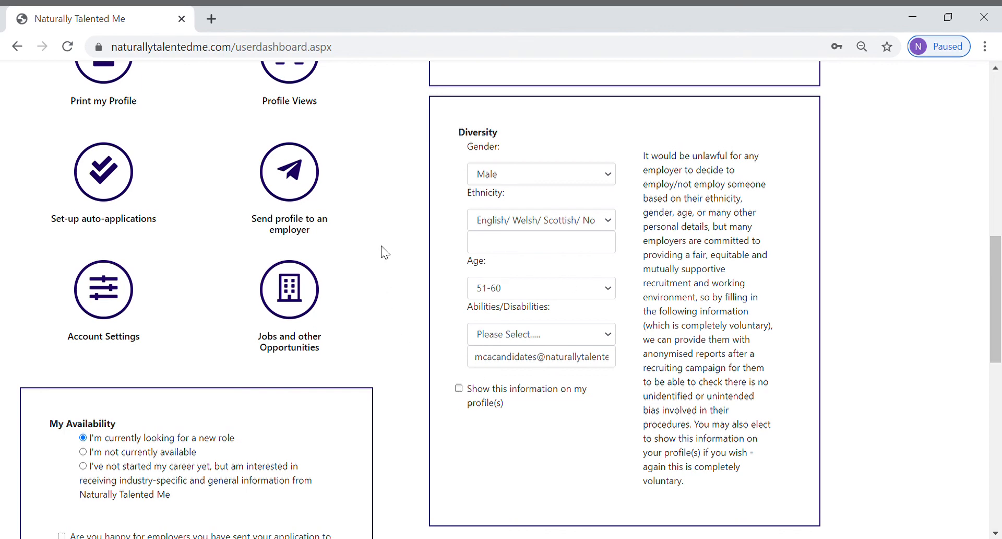
# Step: Open the completed profile from the dashboard shortcuts and look through it from the contact details to the My Portfolio images
pyautogui.scroll(9, 382, 247)
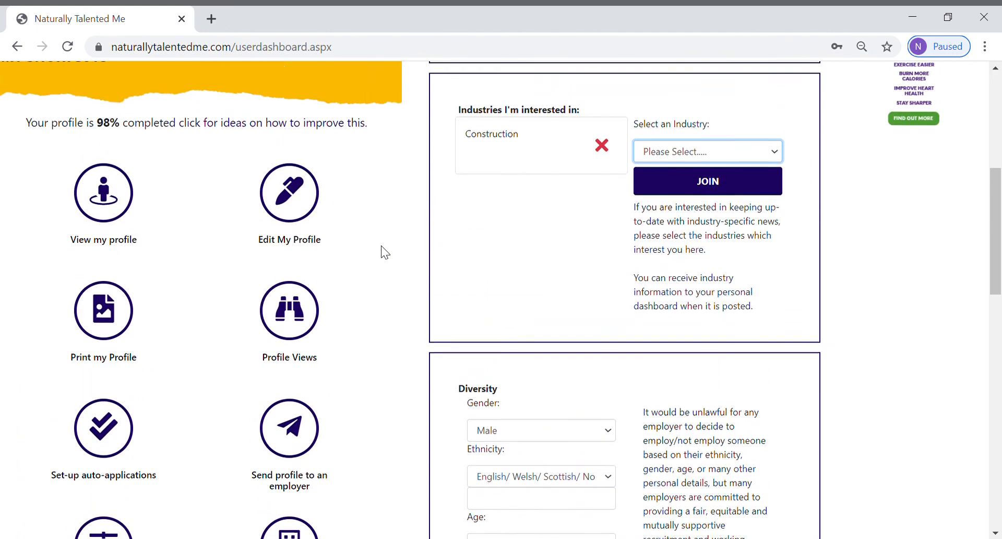
pyautogui.scroll(3, 381, 247)
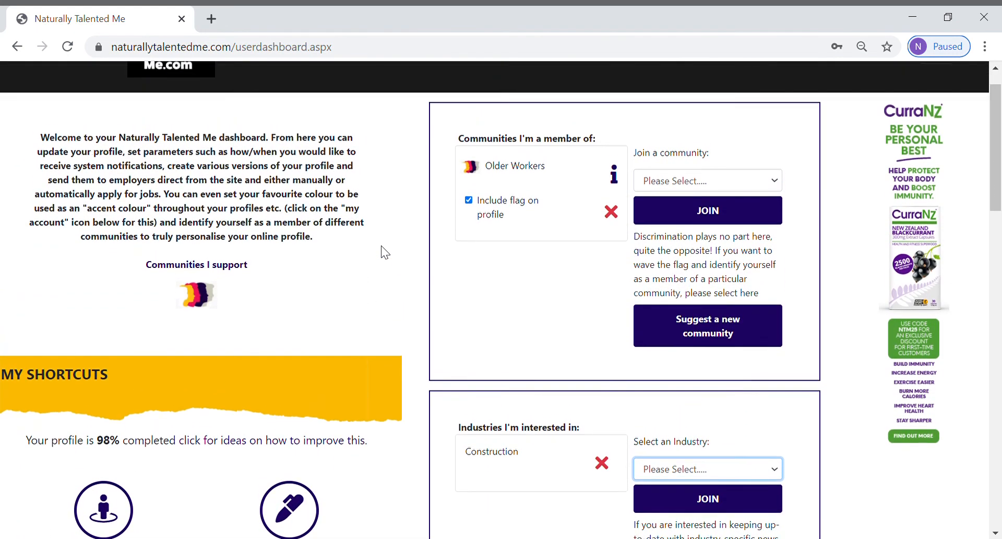
pyautogui.scroll(-1, 381, 246)
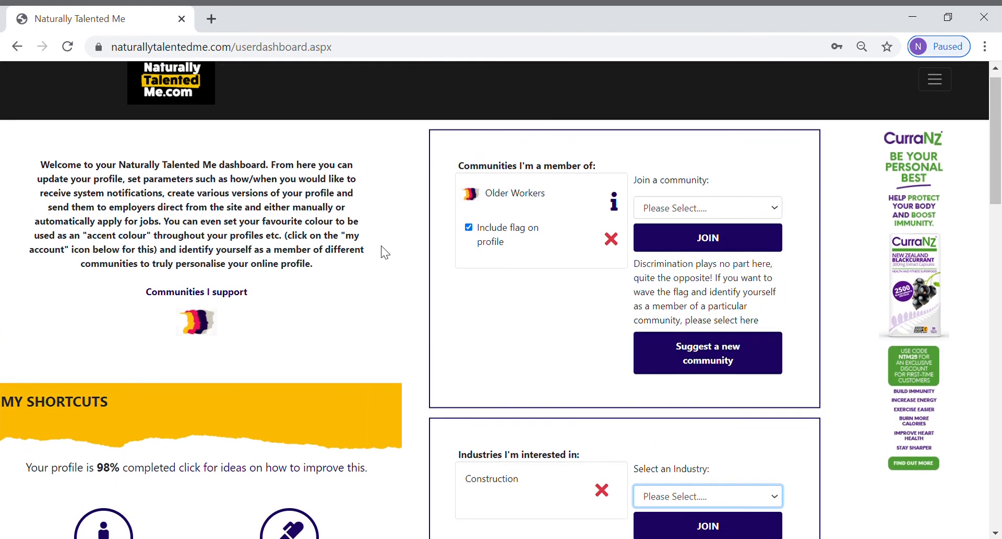
pyautogui.scroll(-3, 381, 246)
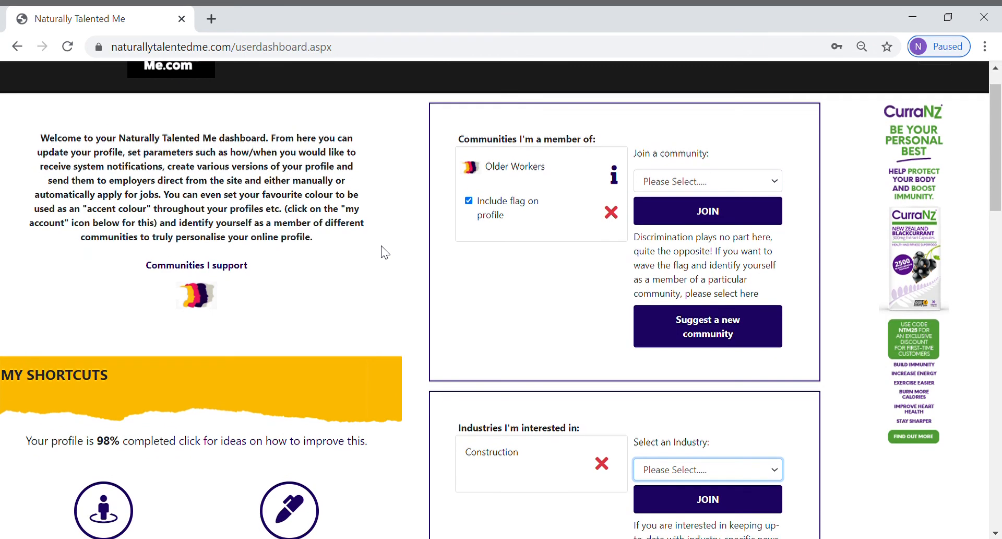
pyautogui.scroll(-2, 381, 246)
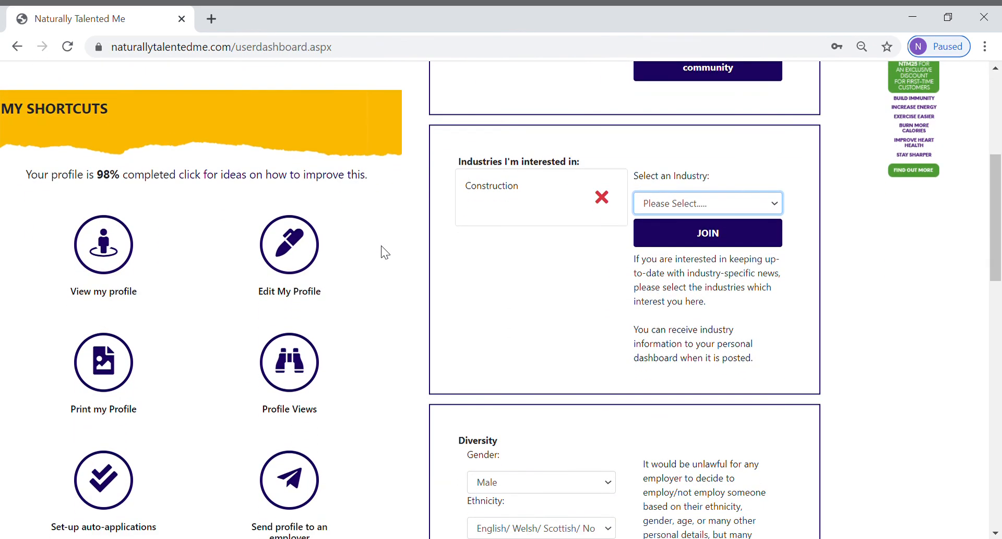
pyautogui.scroll(1, 381, 246)
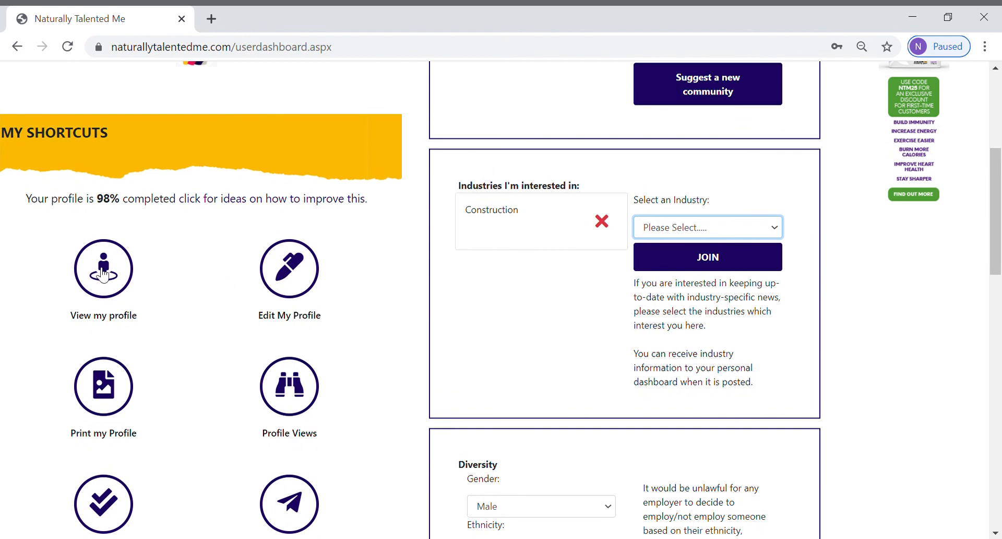
pyautogui.click(110, 278)
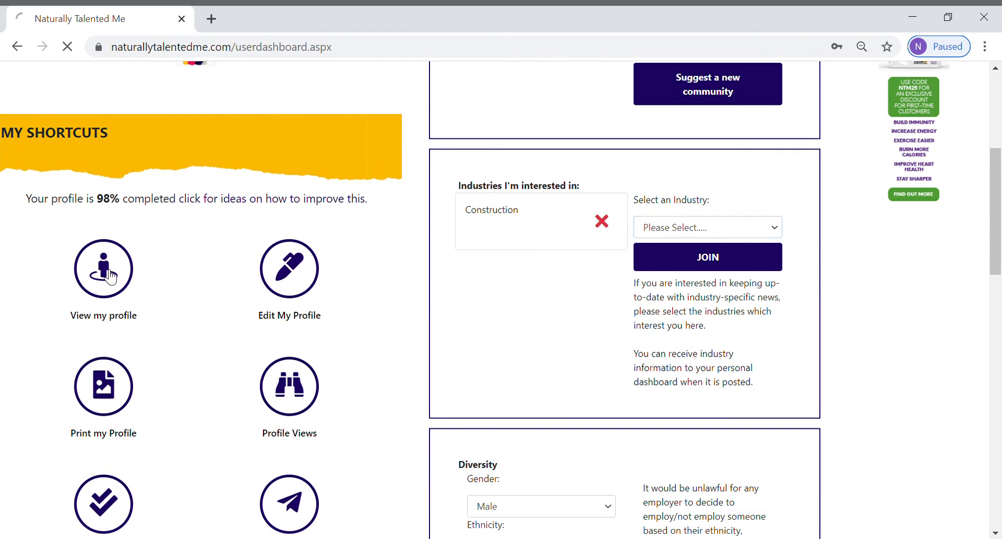
pyautogui.scroll(-10, 477, 324)
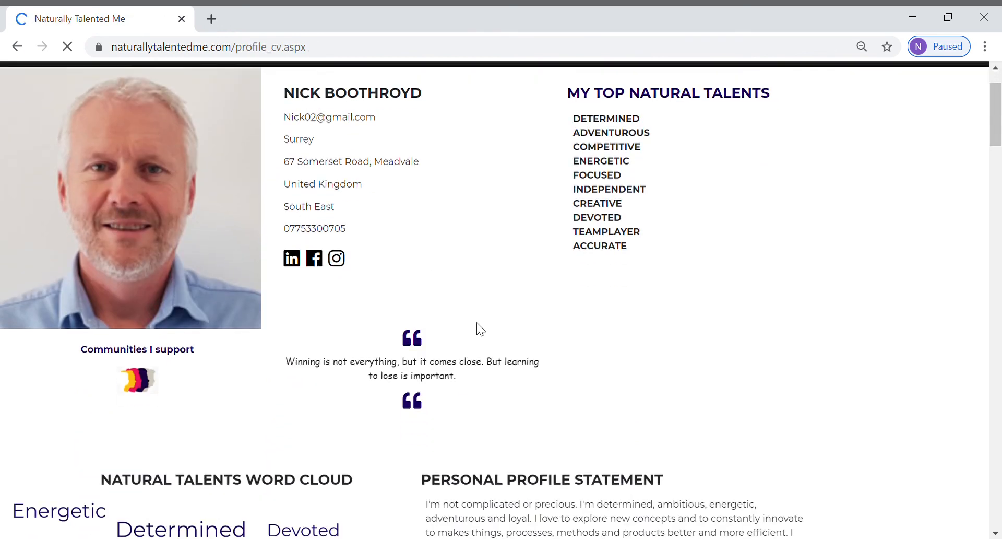
pyautogui.scroll(-5, 477, 321)
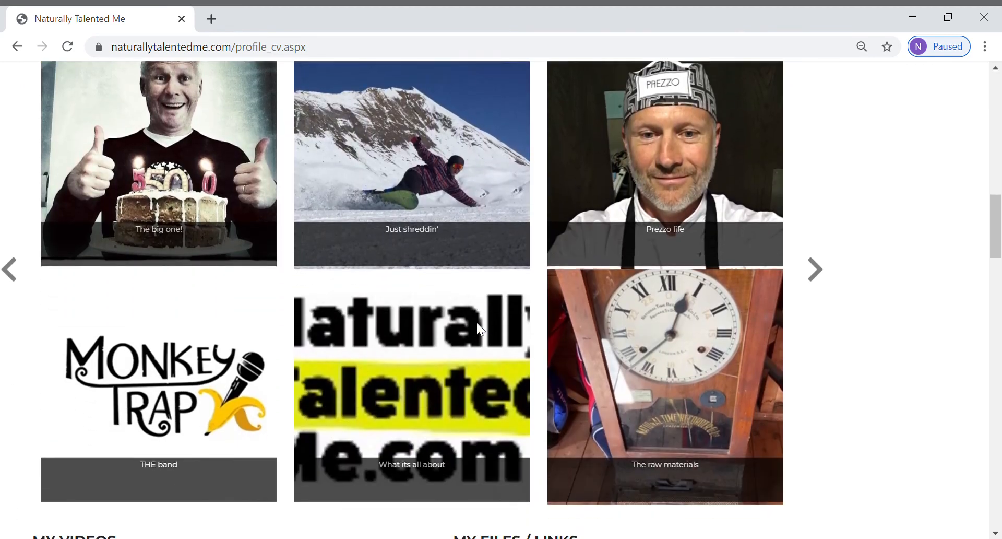
pyautogui.scroll(4, 481, 329)
pyautogui.scroll(12, 484, 330)
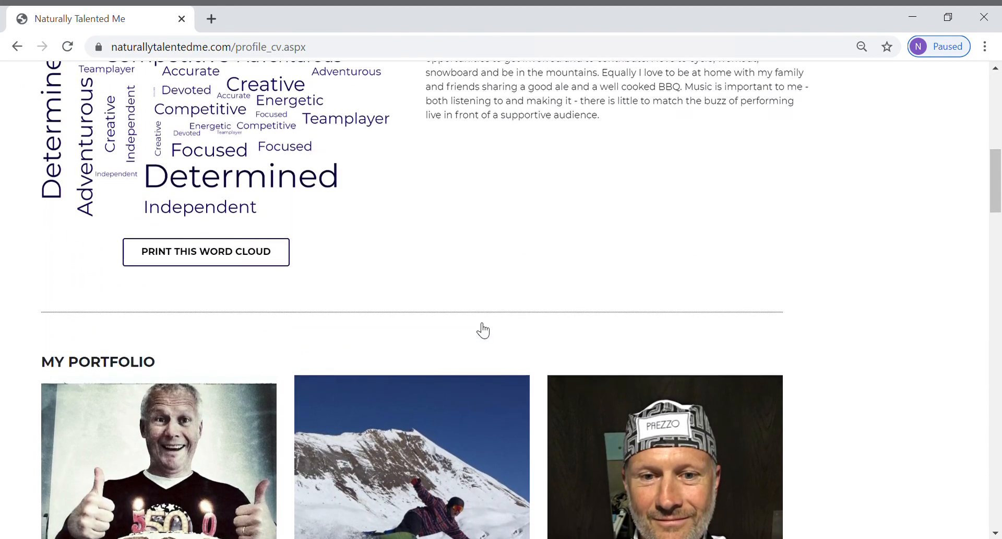
pyautogui.scroll(1, 484, 330)
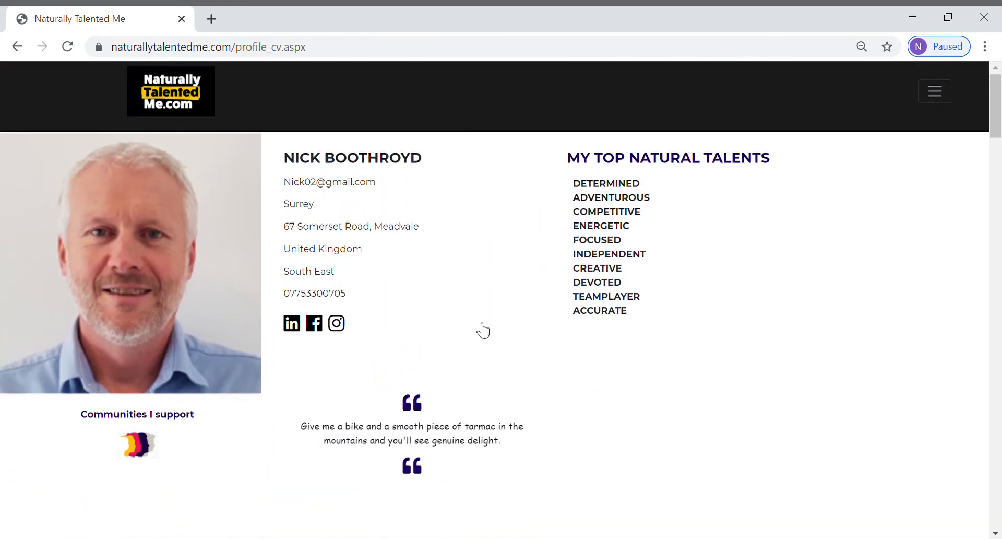